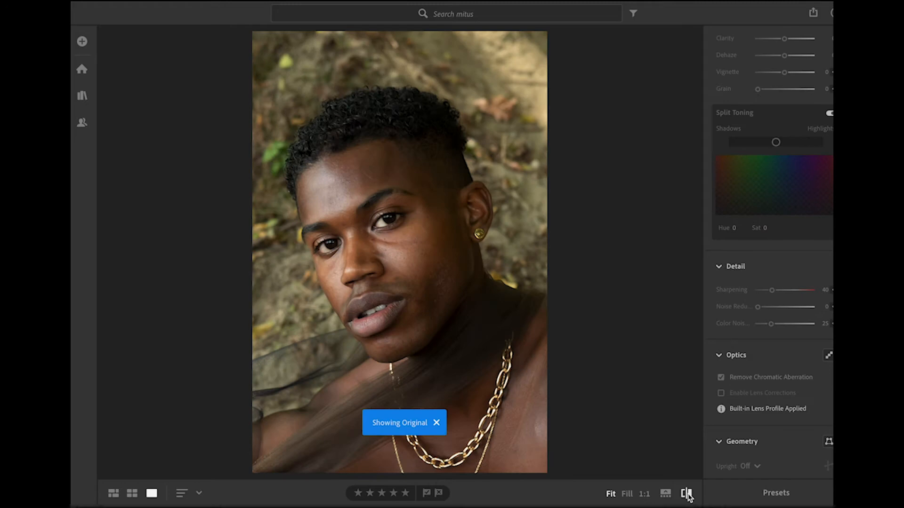
Step: Switch off the original view and inspect the portrait's skin detail at 1:1 zoom
left_click(686, 493)
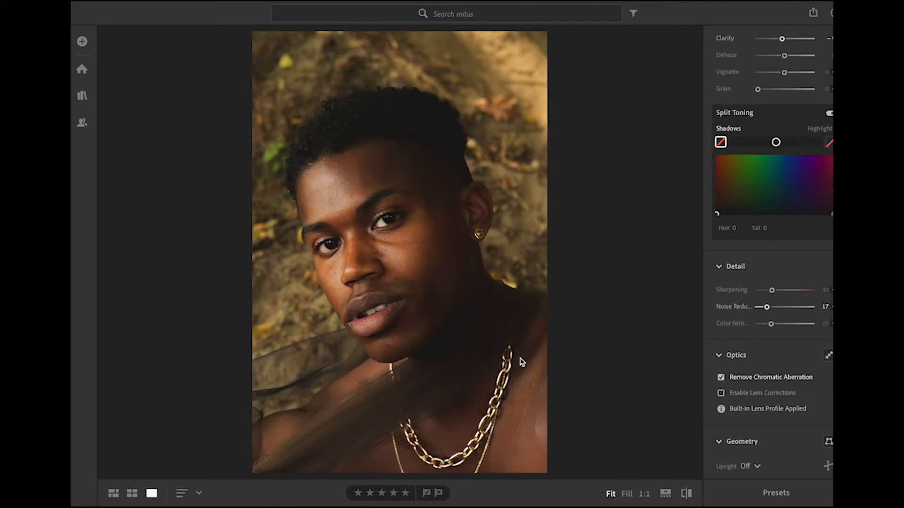
left_click(431, 294)
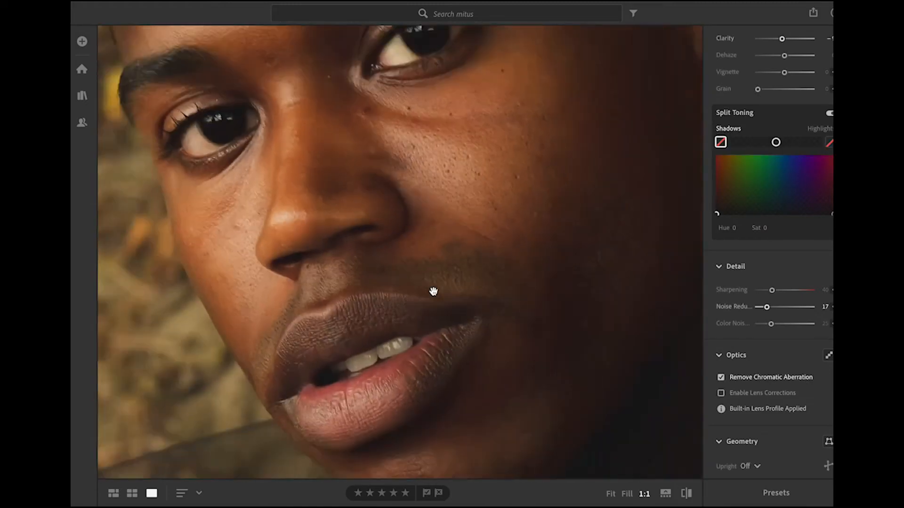
left_click(433, 292)
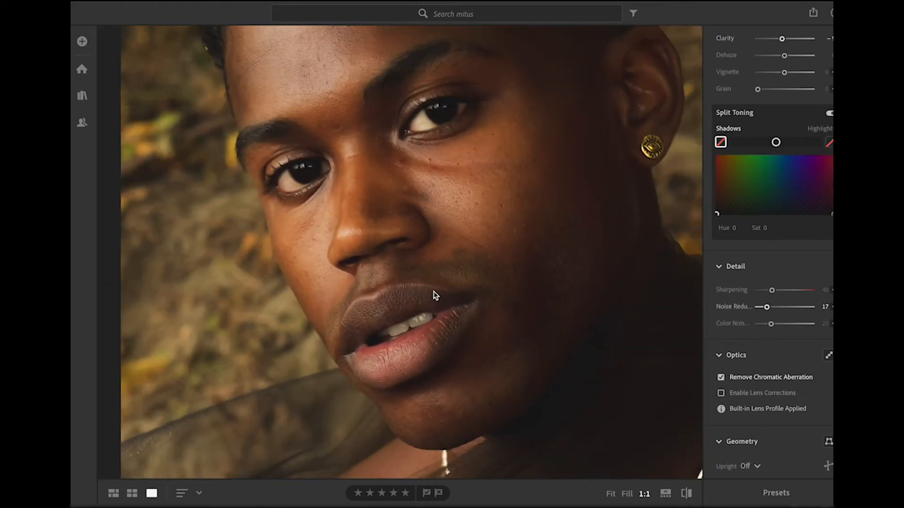
double_click(433, 292)
scroll(433, 295, "right", 5)
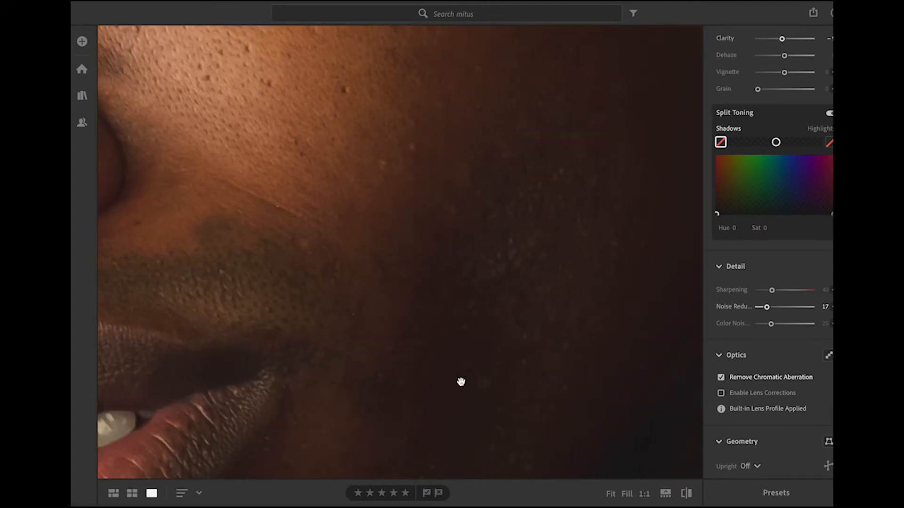
scroll(463, 383, "up", 10)
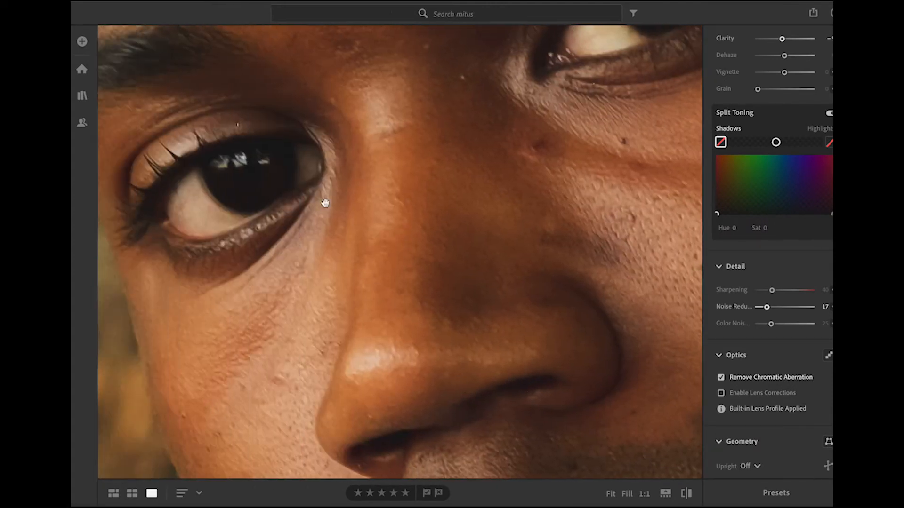
scroll(528, 183, "up", 5)
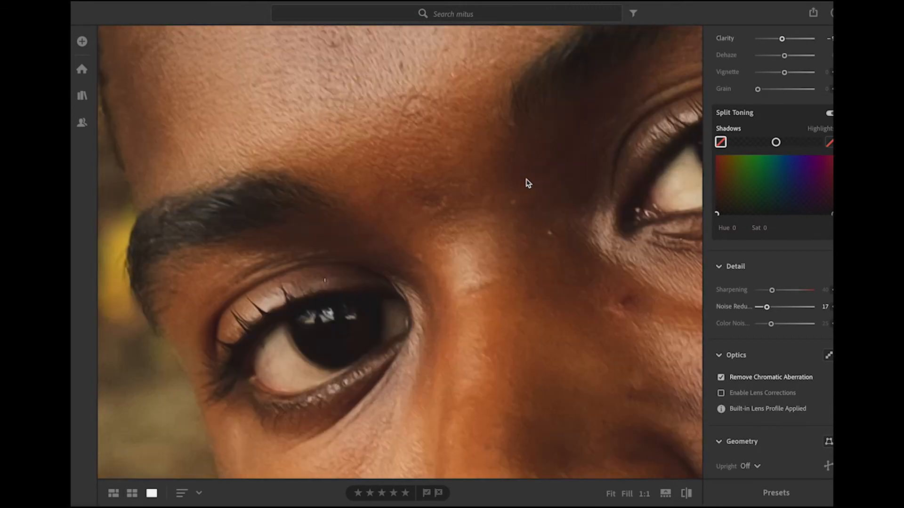
scroll(528, 183, "down", 8)
scroll(528, 183, "down", 8)
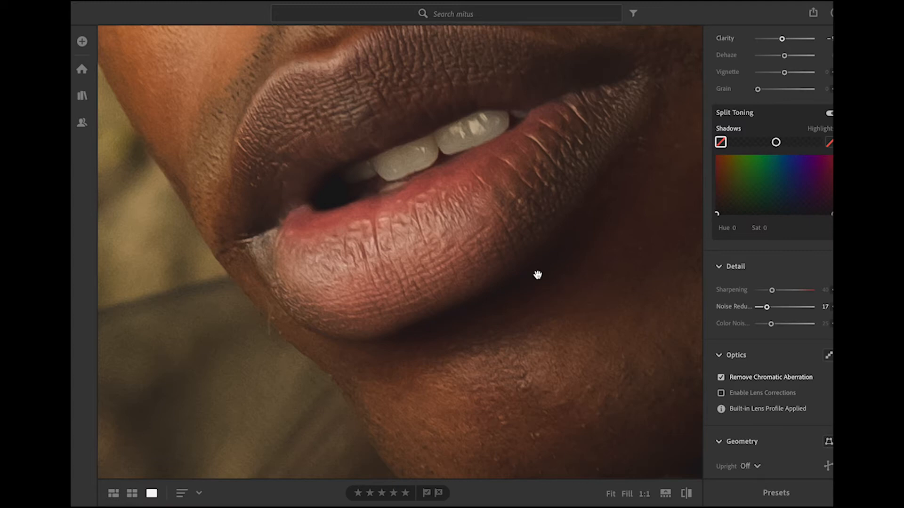
left_click(544, 445)
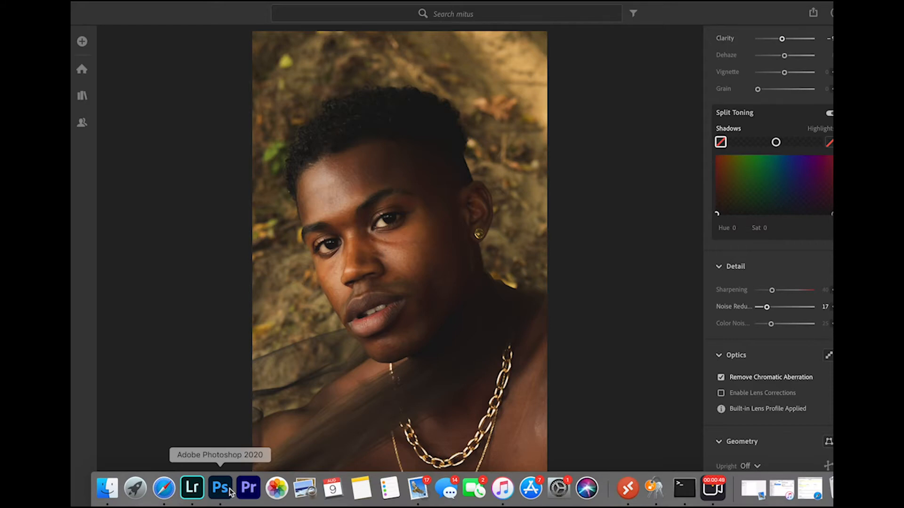
Step: Switch to Photoshop and duplicate the Background layer as a new layer named SKIN
left_click(220, 488)
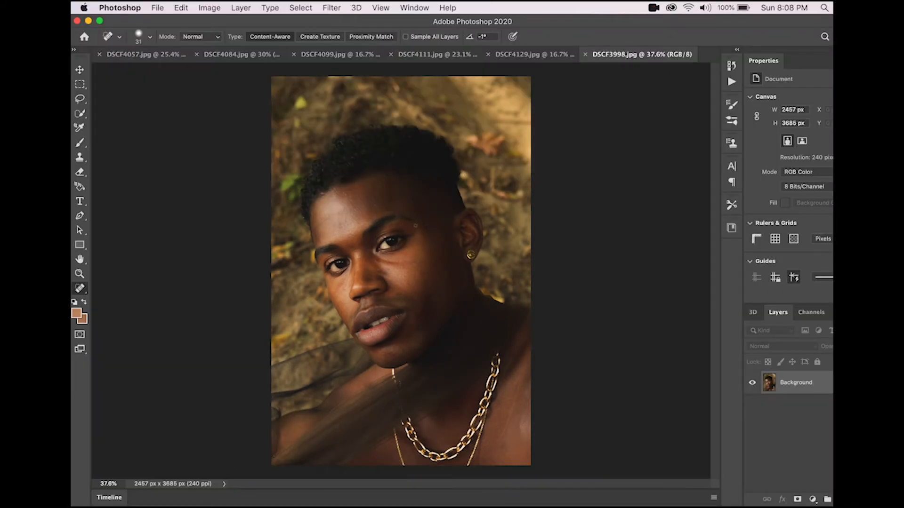
right_click(791, 384)
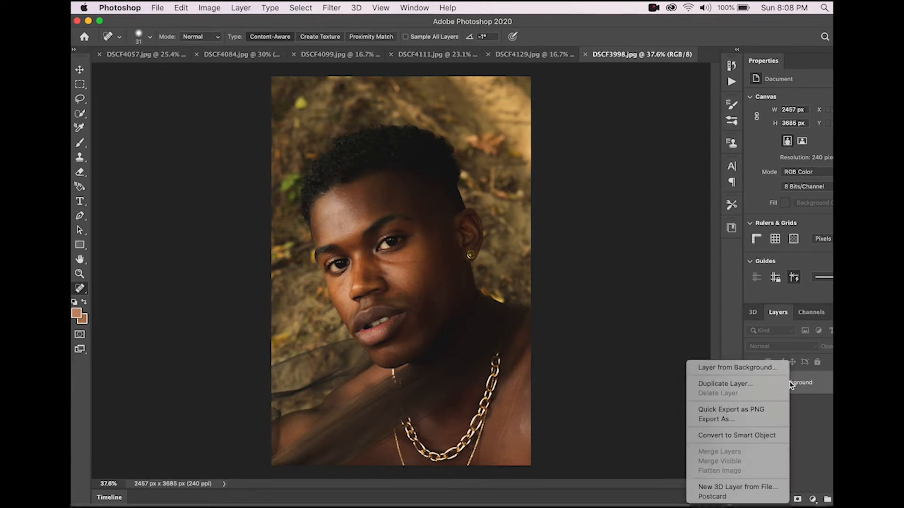
left_click(746, 384)
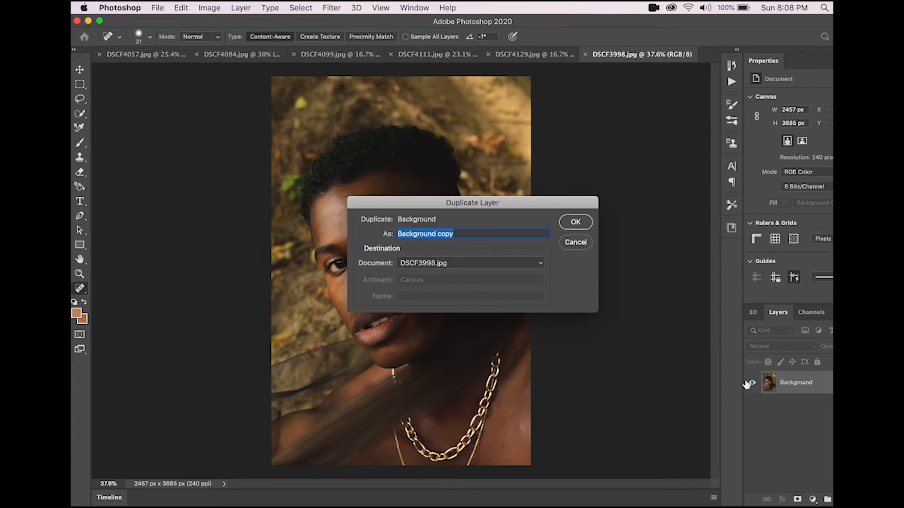
key("BackSpace")
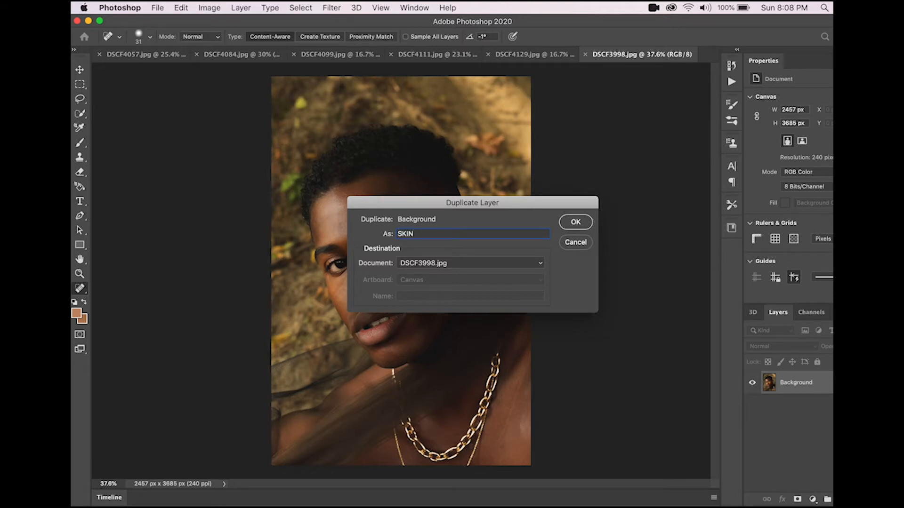
key("Return")
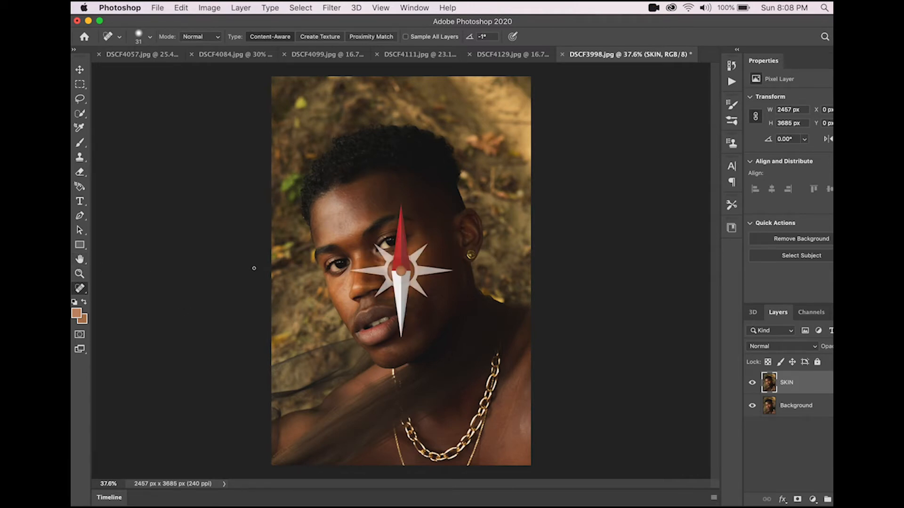
Step: Zoom in and inspect the skin across the face for blemishes and texture
scroll(255, 268, "up", 1)
scroll(342, 267, "up", 5)
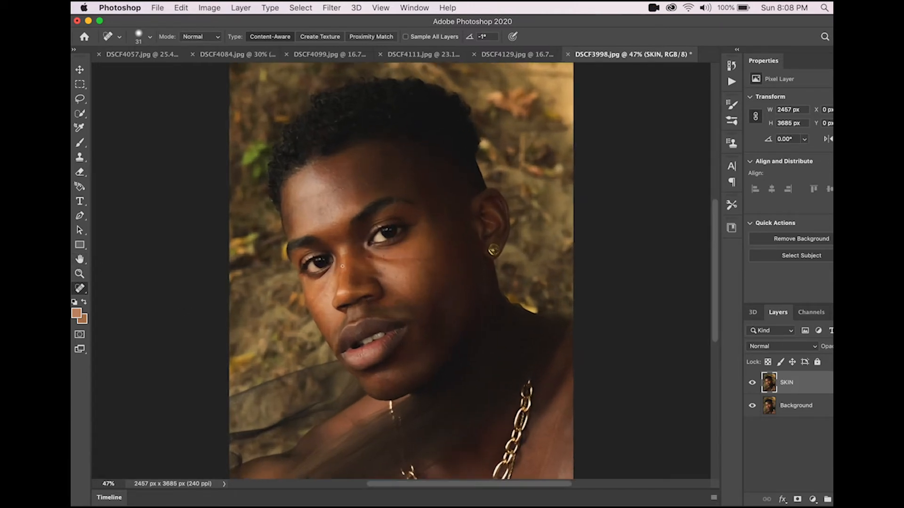
scroll(343, 266, "up", 4)
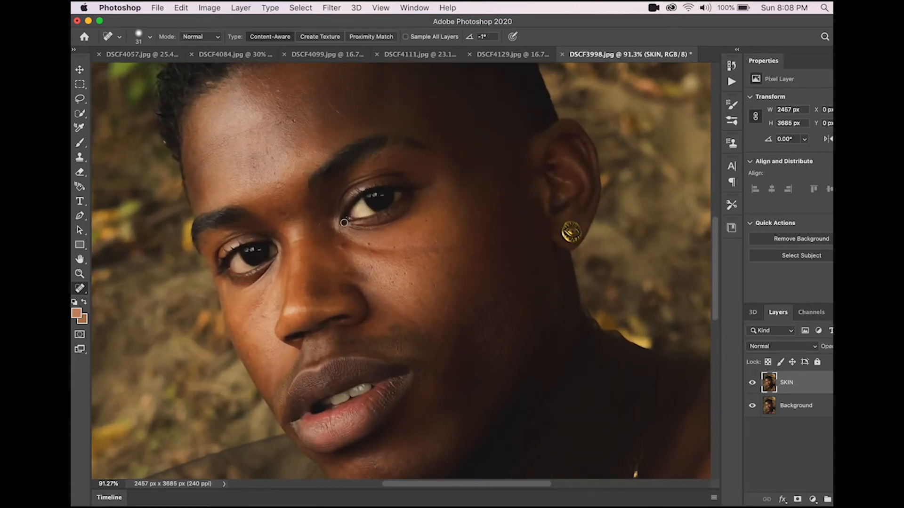
scroll(322, 223, "up", 2)
scroll(322, 222, "left", 2)
scroll(322, 222, "down", 3)
scroll(322, 222, "right", 3)
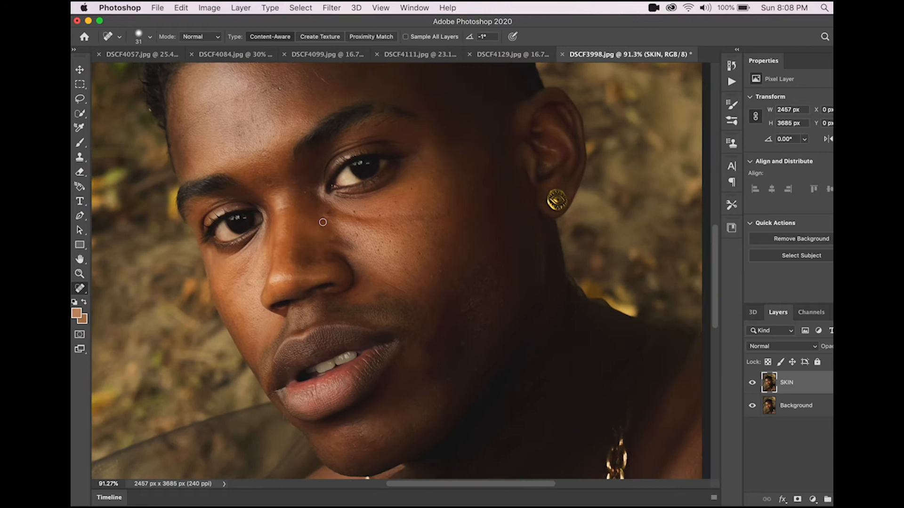
scroll(492, 308, "up", 3)
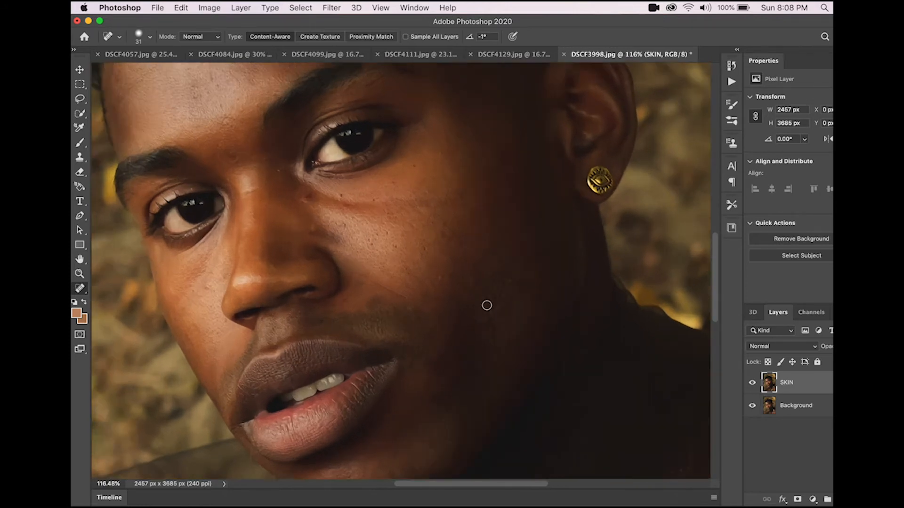
scroll(487, 306, "up", 2)
scroll(487, 305, "up", 2)
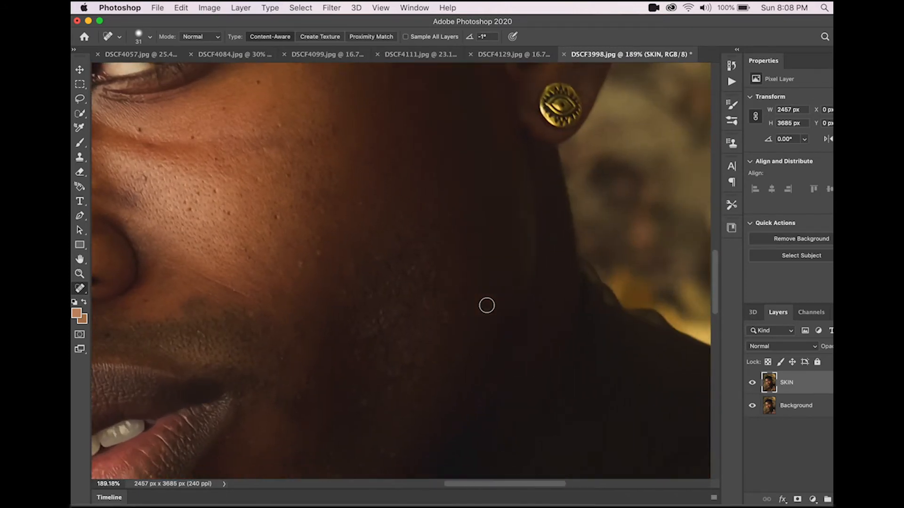
scroll(486, 305, "up", 3)
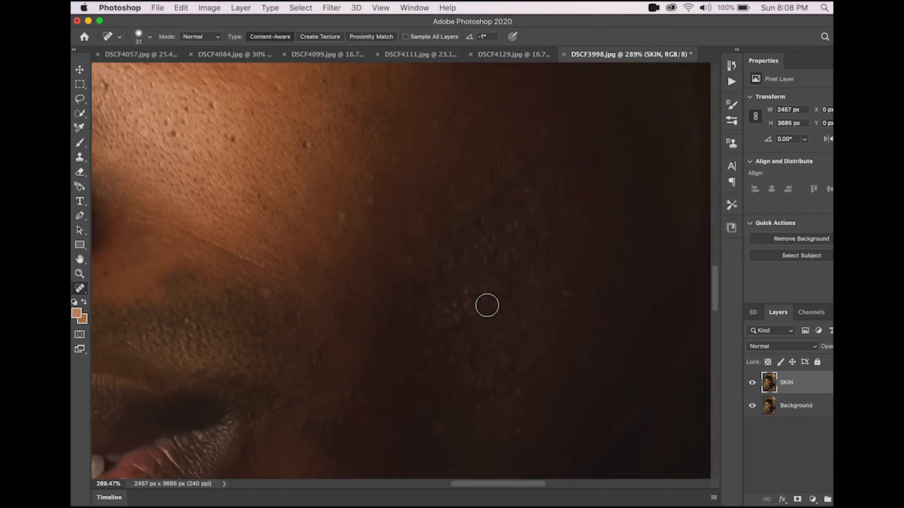
scroll(486, 306, "left", 3)
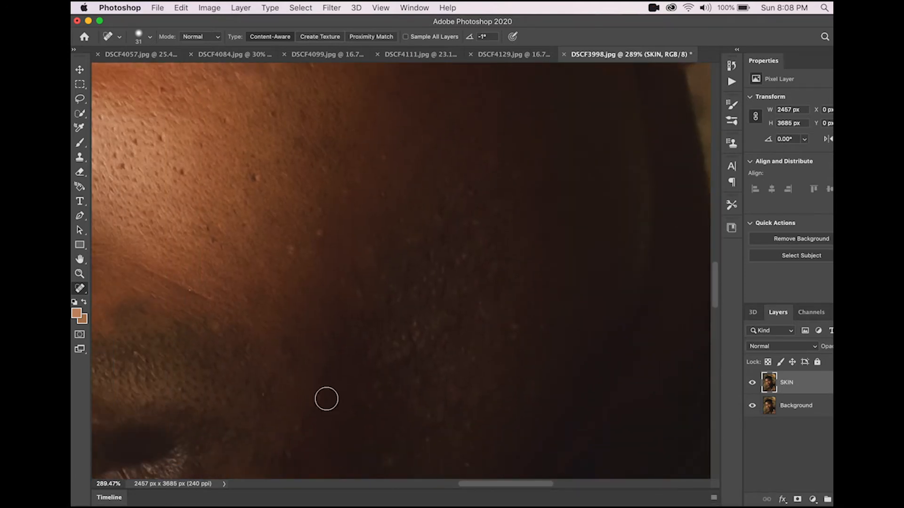
scroll(398, 258, "left", 5)
scroll(398, 258, "down", 10)
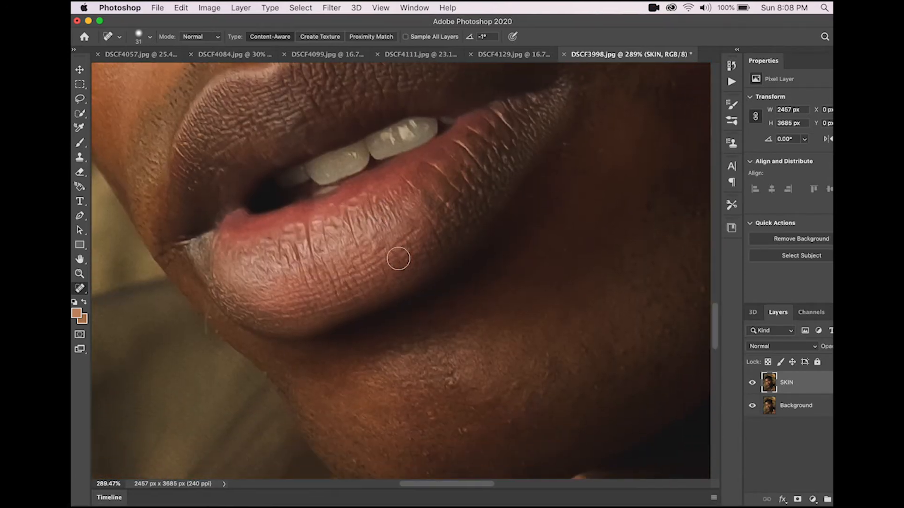
scroll(379, 394, "up", 10)
scroll(379, 395, "left", 3)
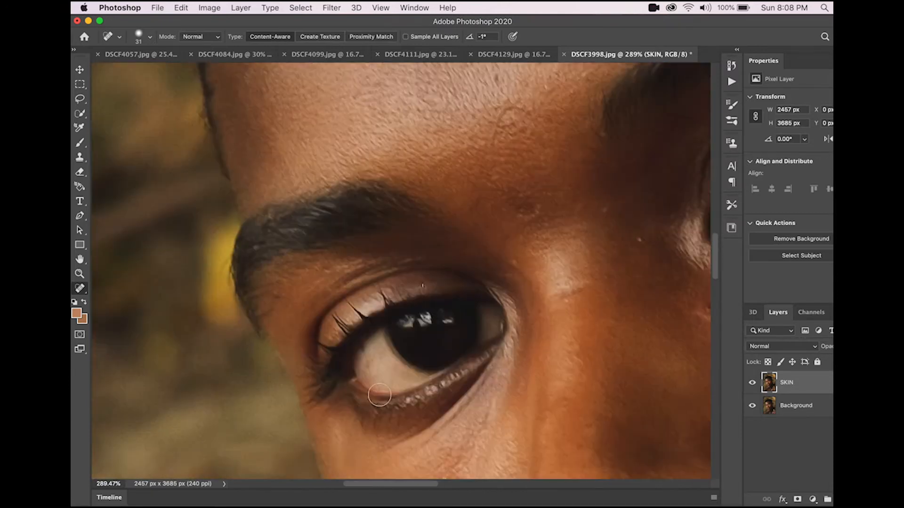
scroll(332, 160, "down", 5)
scroll(332, 160, "left", 1)
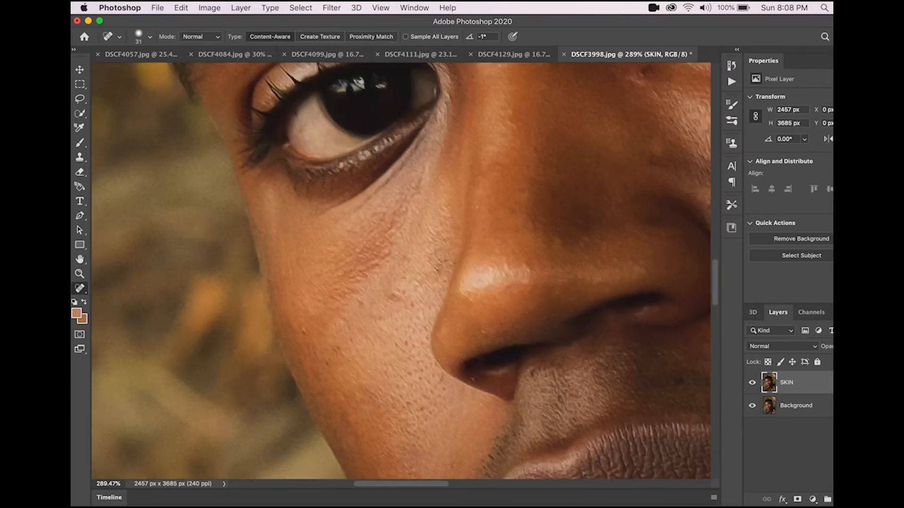
scroll(258, 303, "right", 8)
scroll(259, 302, "up", 4)
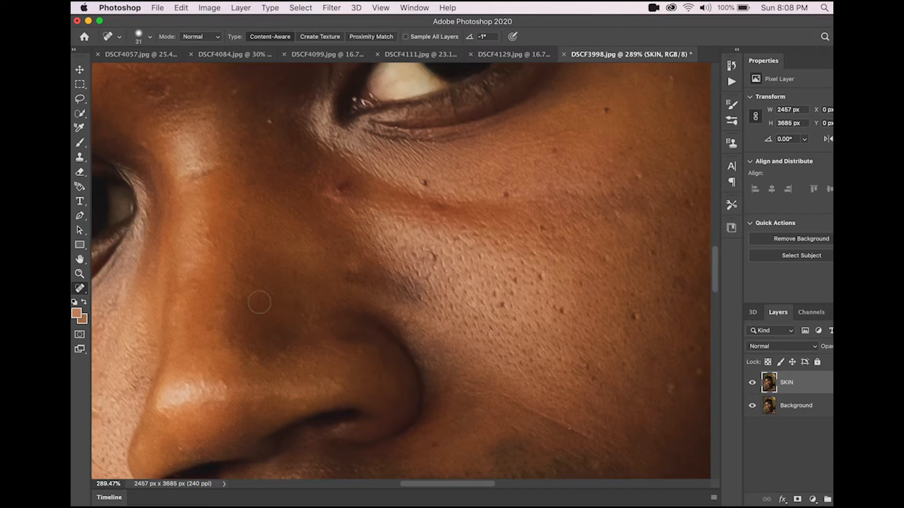
scroll(353, 199, "up", 10)
scroll(354, 199, "left", 6)
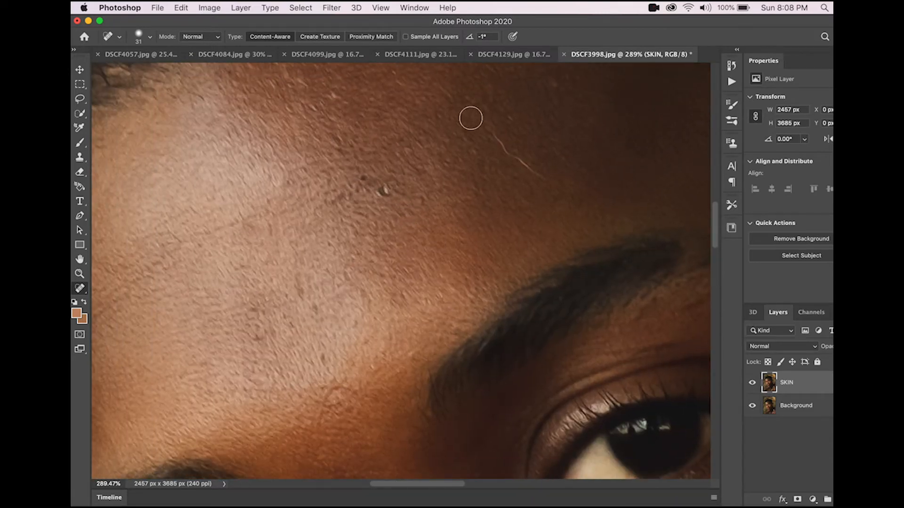
scroll(493, 136, "down", 3)
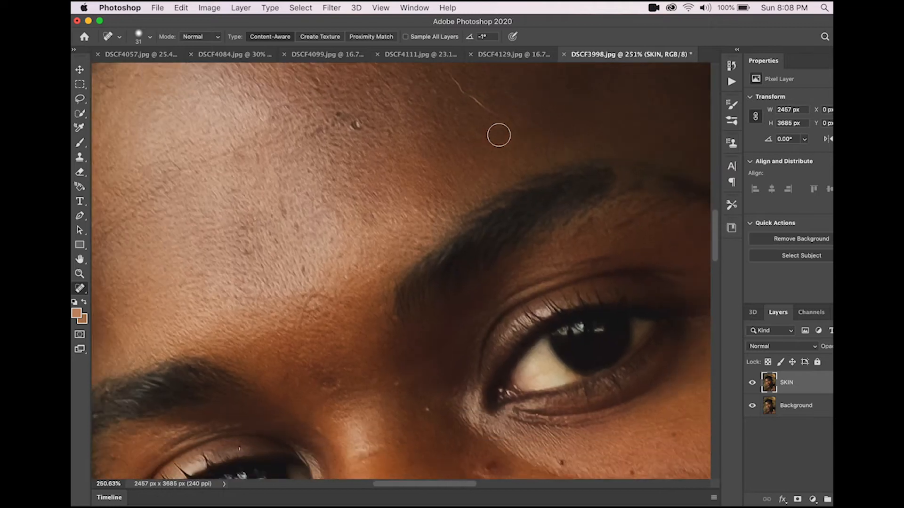
scroll(499, 135, "down", 4)
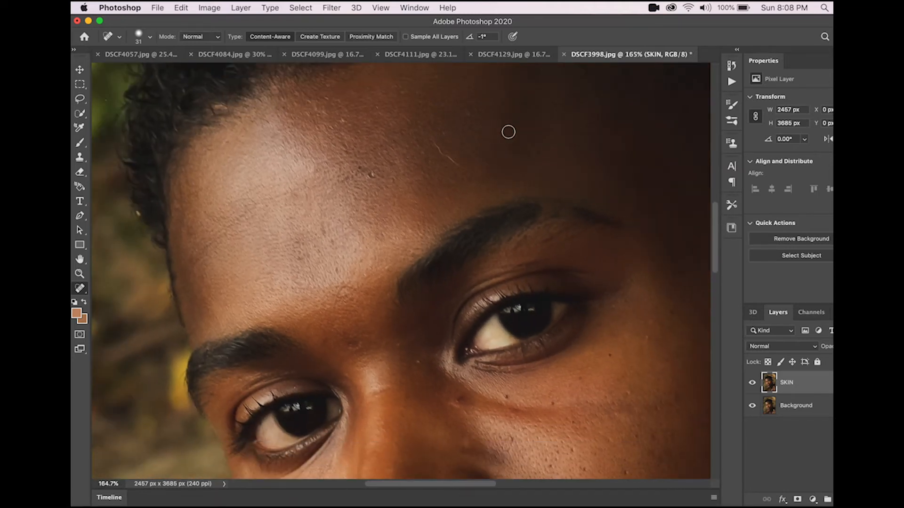
Step: Select the Spot Healing Brush Tool at 22 px and heal the blemishes just below the lower lip
right_click(82, 288)
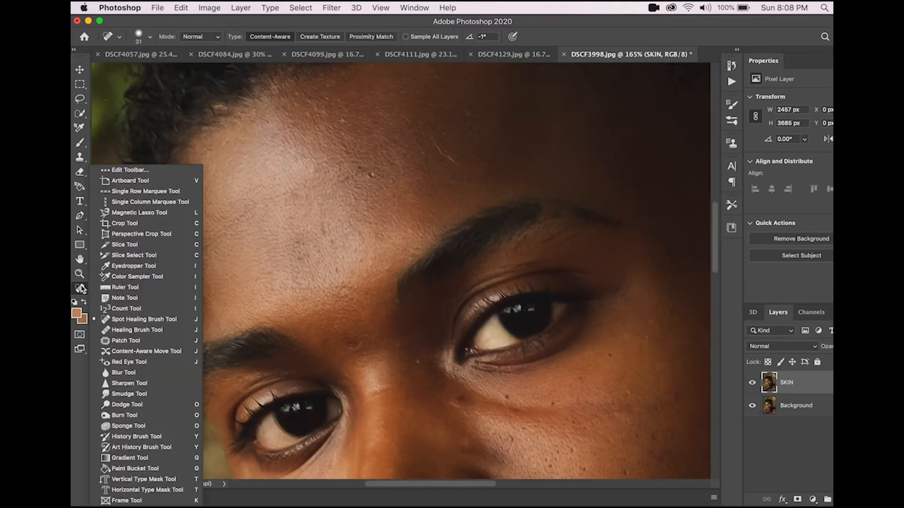
left_click(123, 321)
scroll(282, 337, "down", 15)
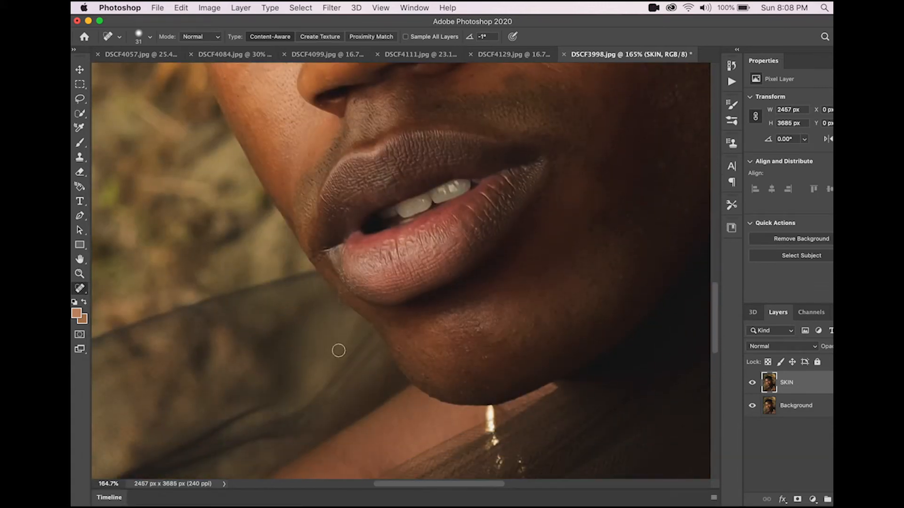
scroll(520, 332, "up", 1)
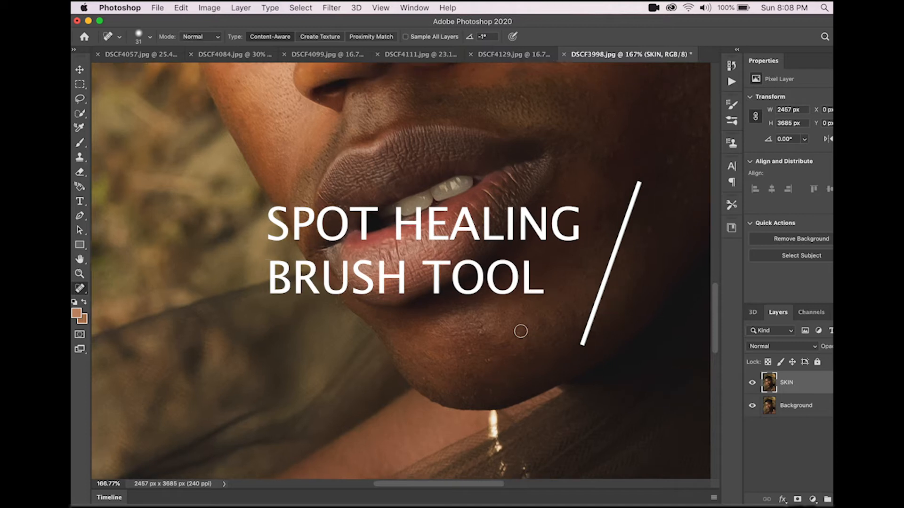
scroll(520, 331, "up", 5)
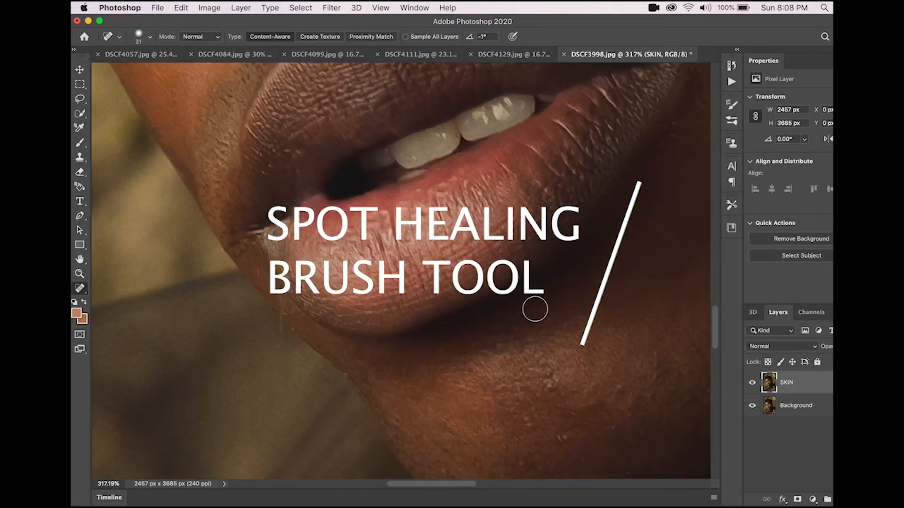
scroll(535, 303, "up", 1)
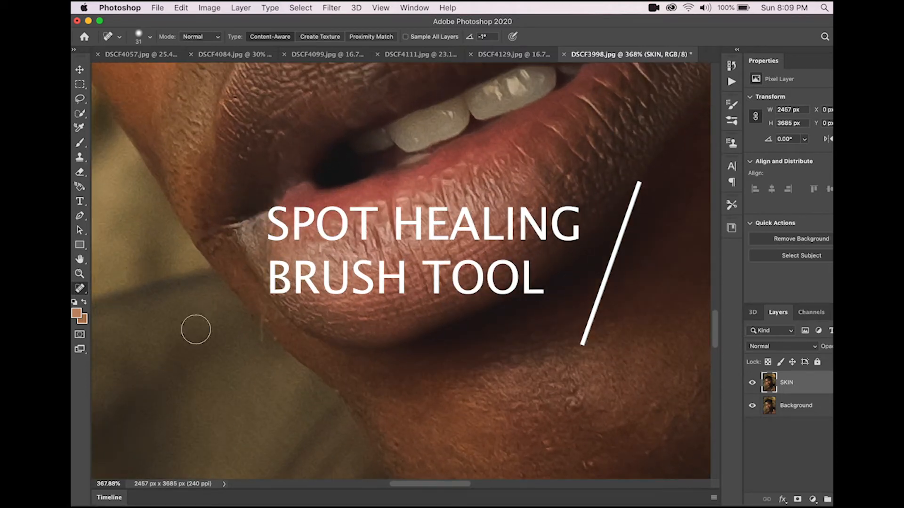
right_click(273, 347)
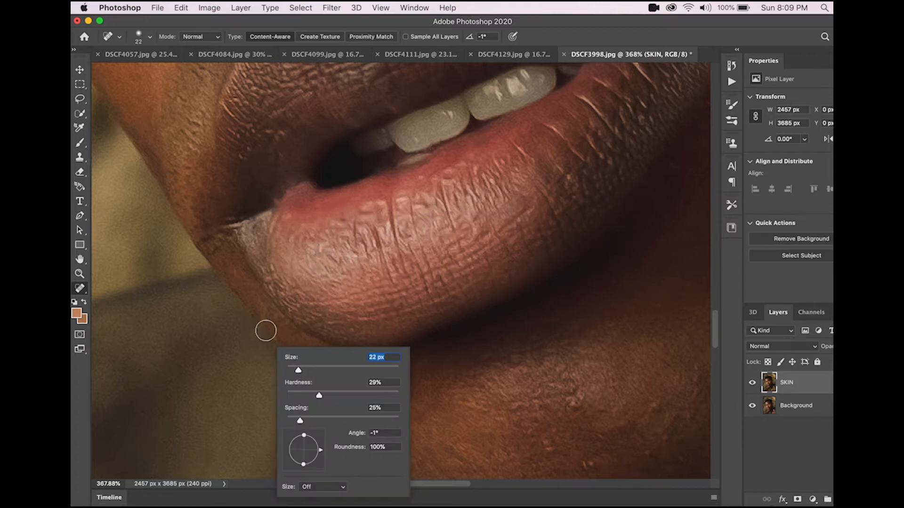
key("Return")
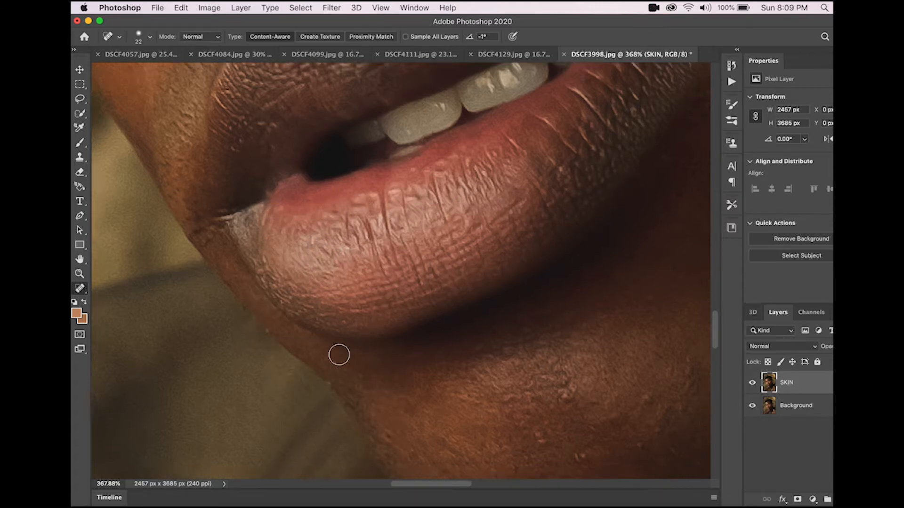
scroll(338, 355, "down", 5)
left_click(364, 346)
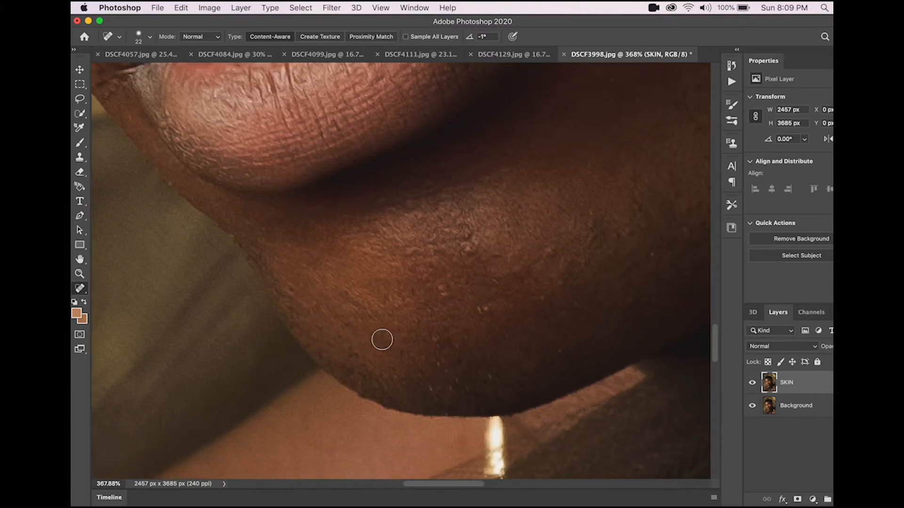
left_click(443, 297)
left_click(443, 292)
left_click(476, 245)
left_click(462, 244)
left_click(469, 230)
Step: Heal the remaining small spots across the chin with the Spot Healing Brush
left_click_drag(485, 307, 477, 312)
left_click_drag(507, 339, 486, 340)
left_click(486, 354)
left_click(509, 354)
left_click(519, 354)
left_click(488, 375)
left_click(454, 384)
left_click(445, 374)
left_click(438, 369)
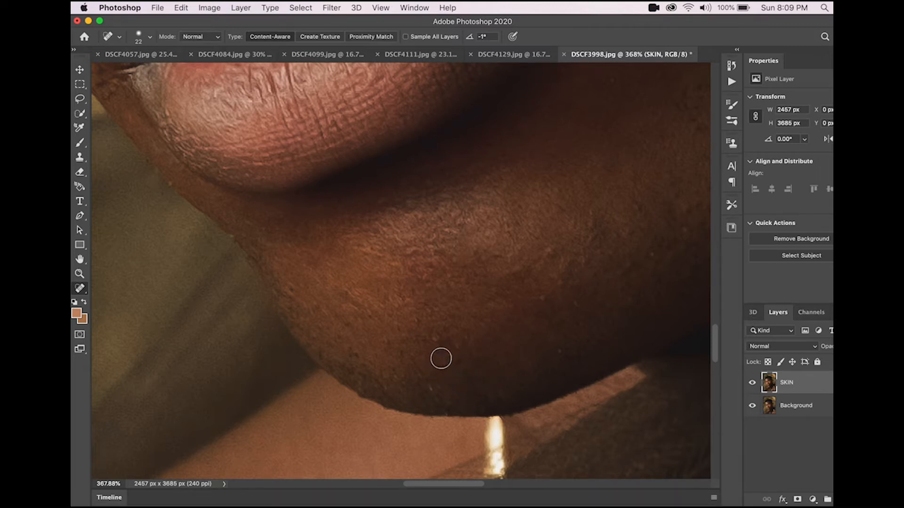
Step: Heal the small spots along the lower edge of the chin with the Spot Healing Brush
left_click(440, 339)
left_click(418, 323)
left_click(414, 357)
left_click(398, 377)
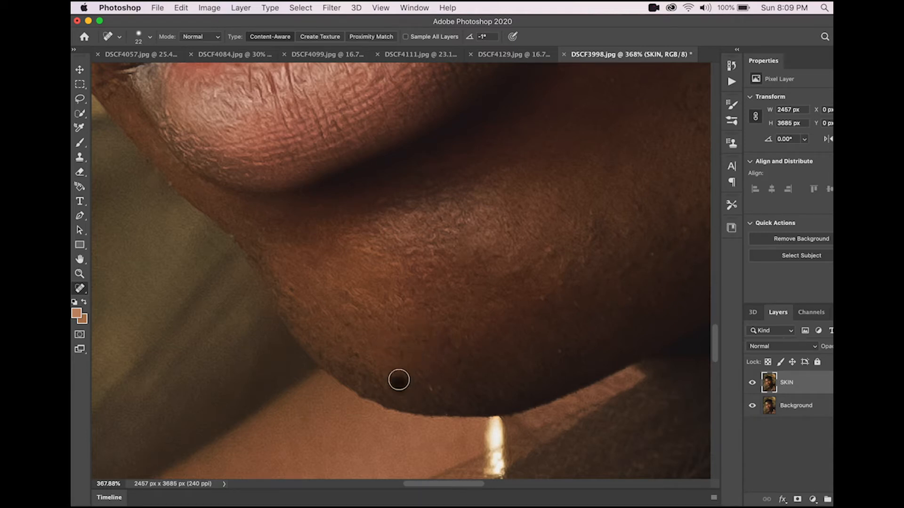
left_click(387, 393)
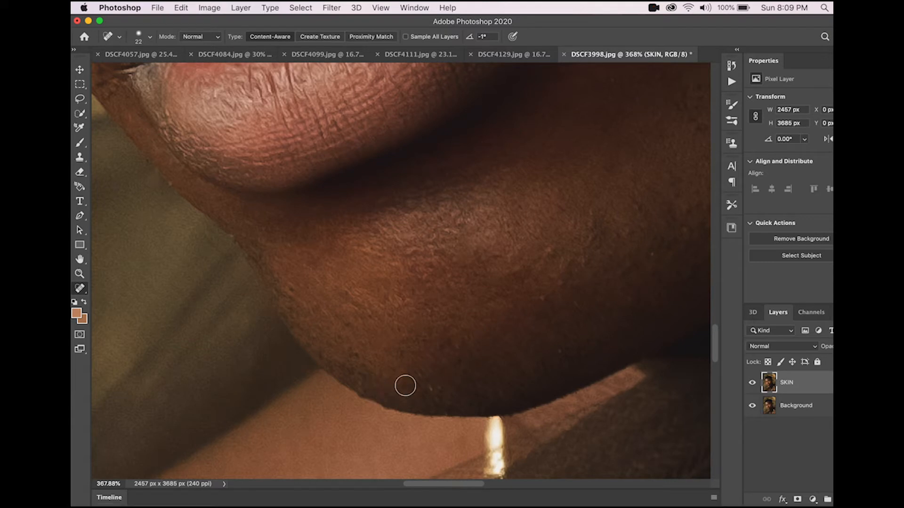
left_click(430, 392)
left_click(373, 382)
Step: Heal the blemishes across the middle of the chin below the lower lip
scroll(478, 364, "right", 5)
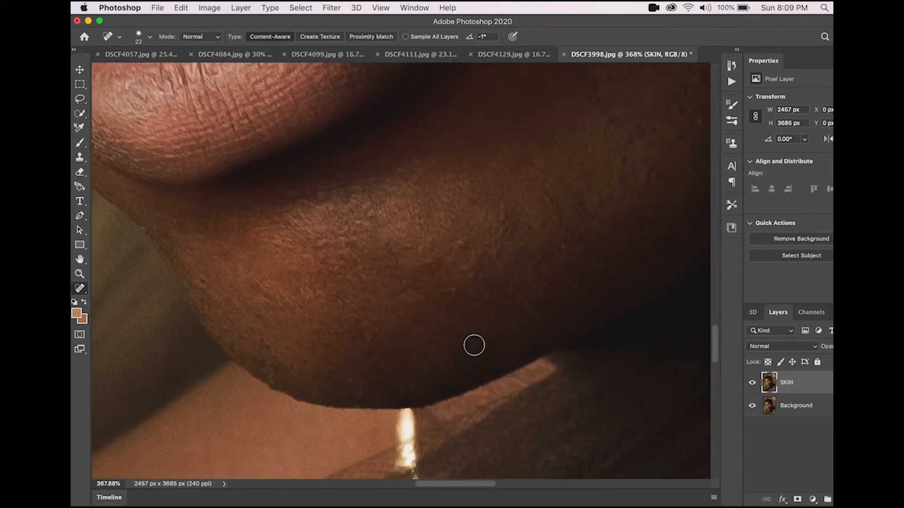
left_click(484, 299)
scroll(485, 299, "up", 1)
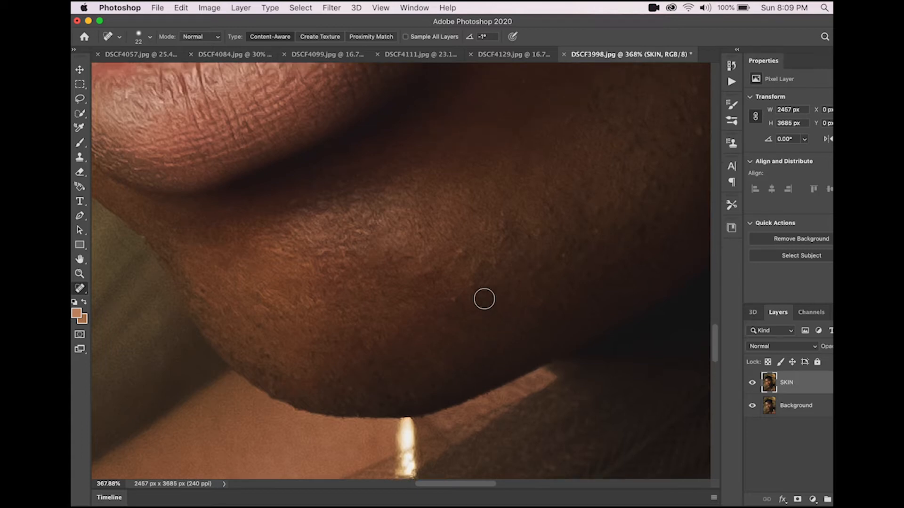
left_click(452, 301)
left_click(501, 214)
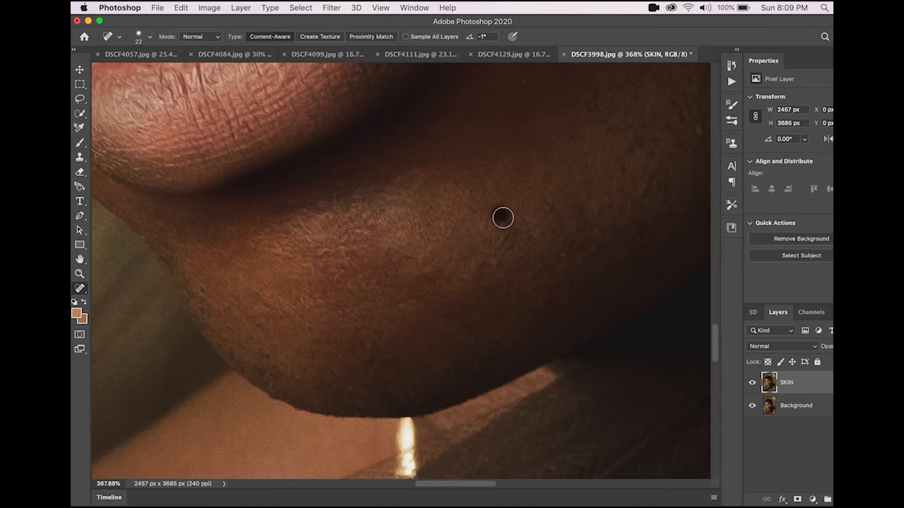
left_click(564, 257)
Step: Heal the spots on the chin's right side just beneath the lower lip
scroll(540, 298, "up", 2)
scroll(540, 298, "right", 2)
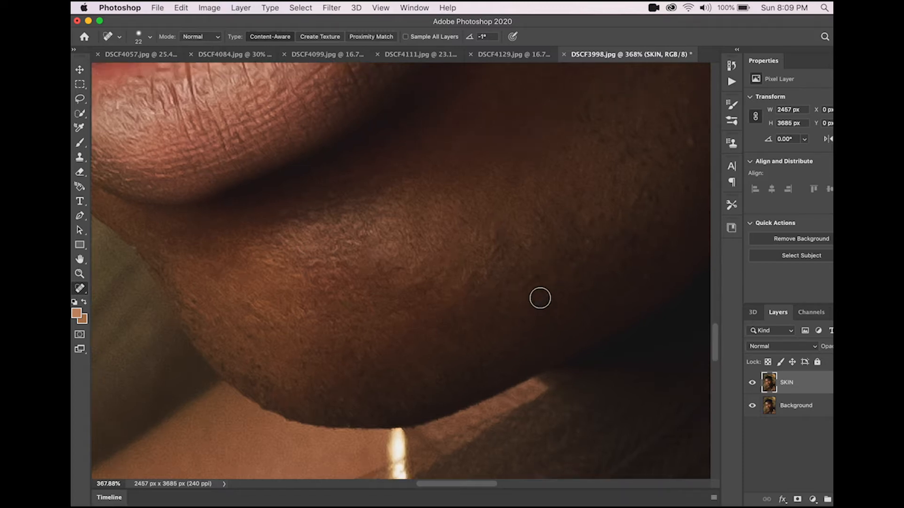
left_click(518, 242)
left_click(568, 263)
left_click(507, 263)
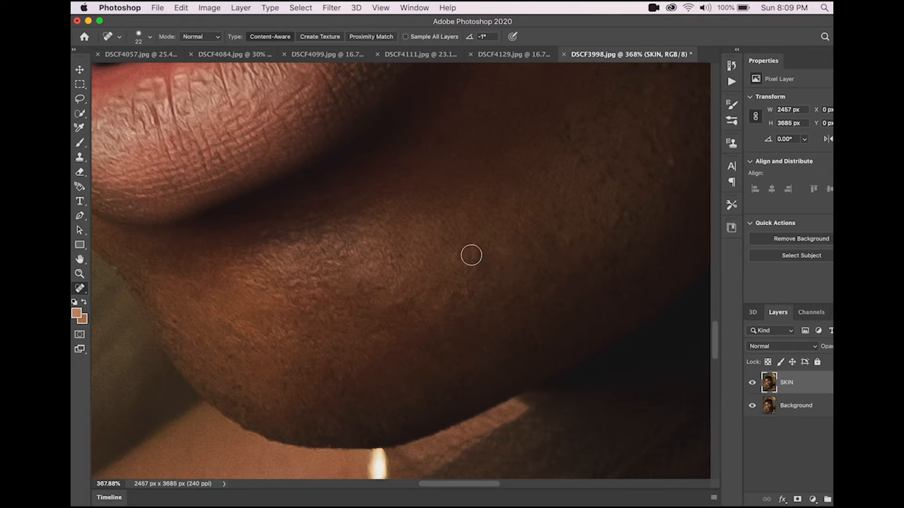
left_click(473, 254)
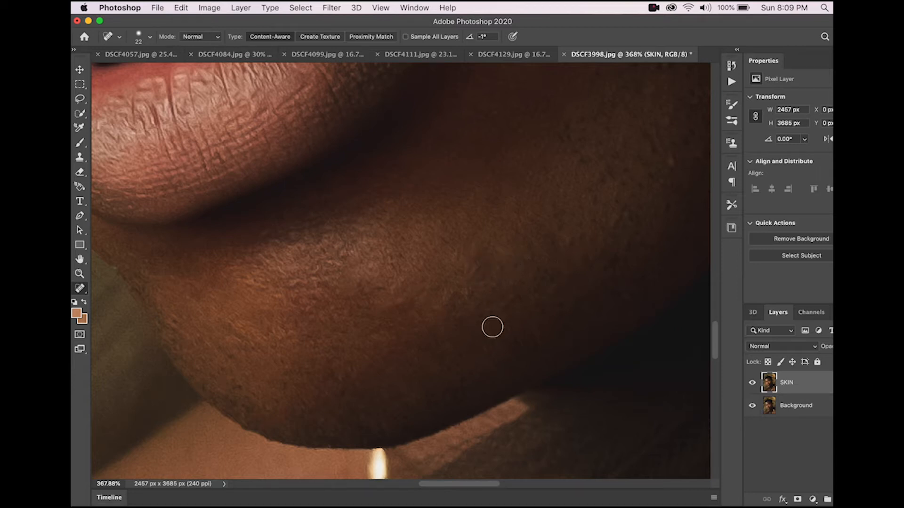
Step: Heal the blemishes on the skin below the right corner of the mouth
left_click(752, 383)
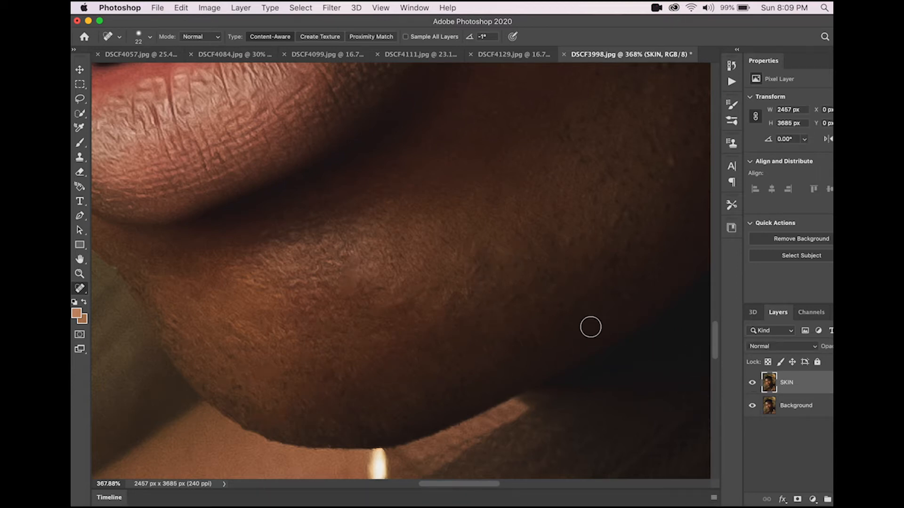
scroll(600, 332, "up", 5)
scroll(600, 331, "right", 2)
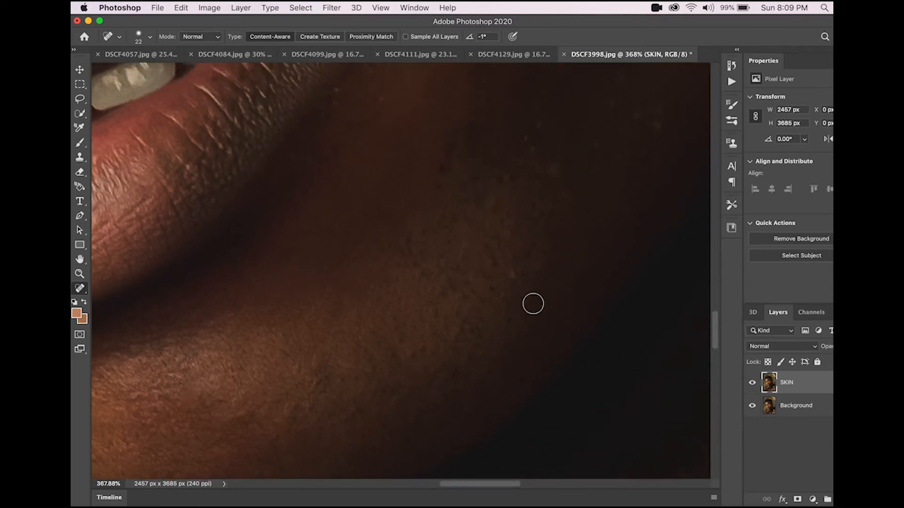
left_click(512, 278)
left_click(500, 293)
left_click(471, 328)
Step: Heal the dark spots on the cheek near the right mouth corner
scroll(468, 320, "up", 3)
scroll(468, 320, "right", 1)
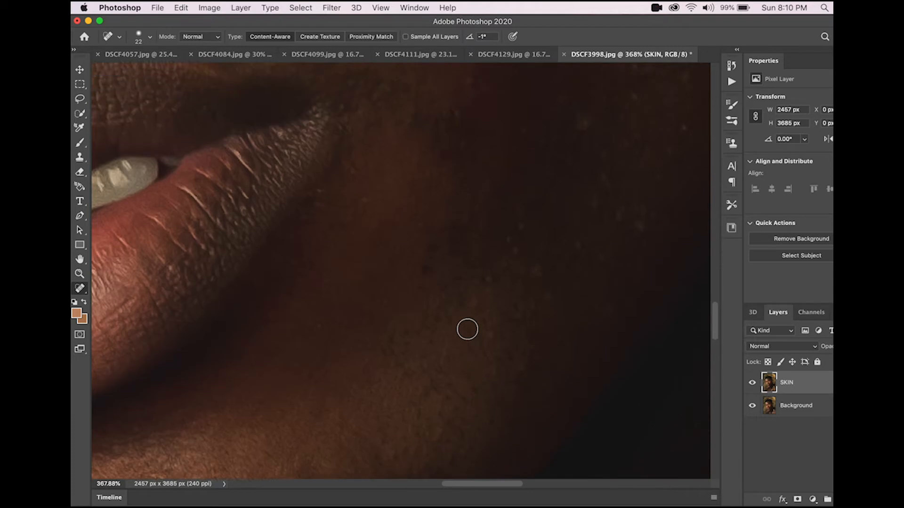
left_click(484, 262)
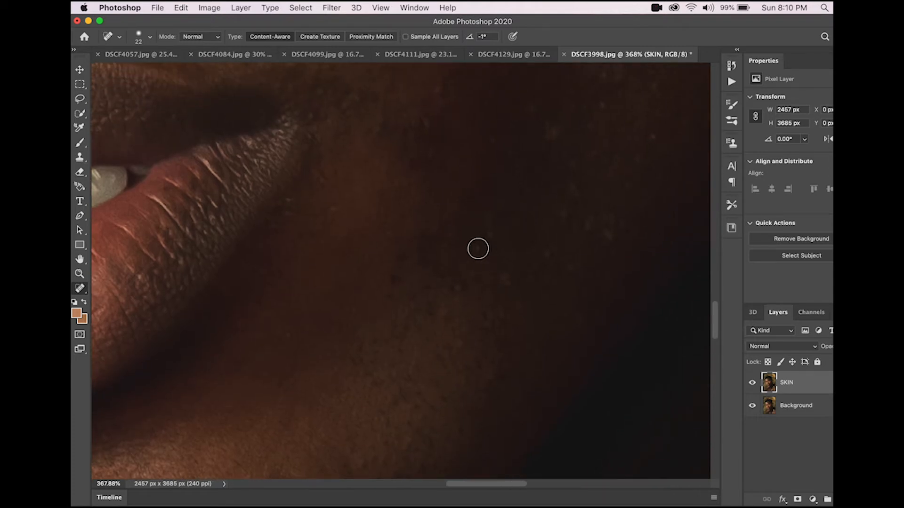
left_click(489, 238)
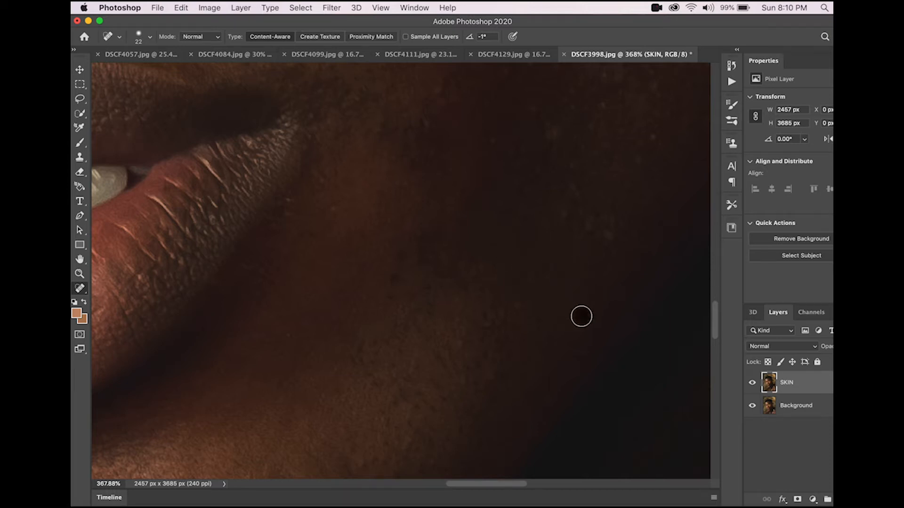
left_click(460, 344)
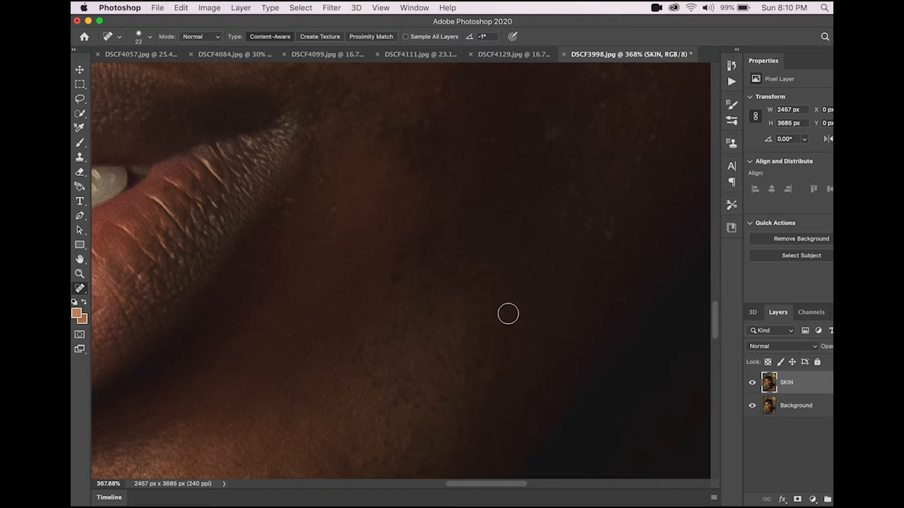
Step: Heal the spots around the right corner of the mouth and just above it
scroll(515, 307, "up", 5)
scroll(515, 307, "left", 5)
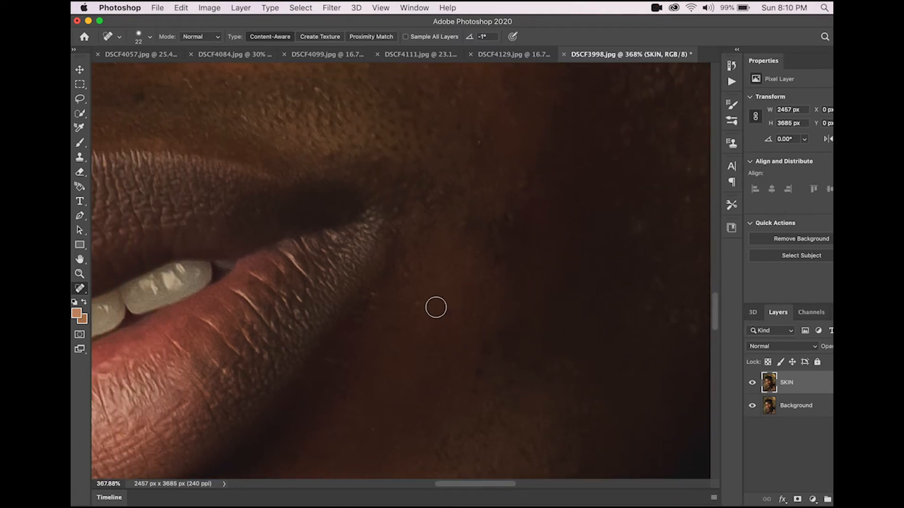
left_click(405, 276)
left_click(373, 304)
left_click(361, 301)
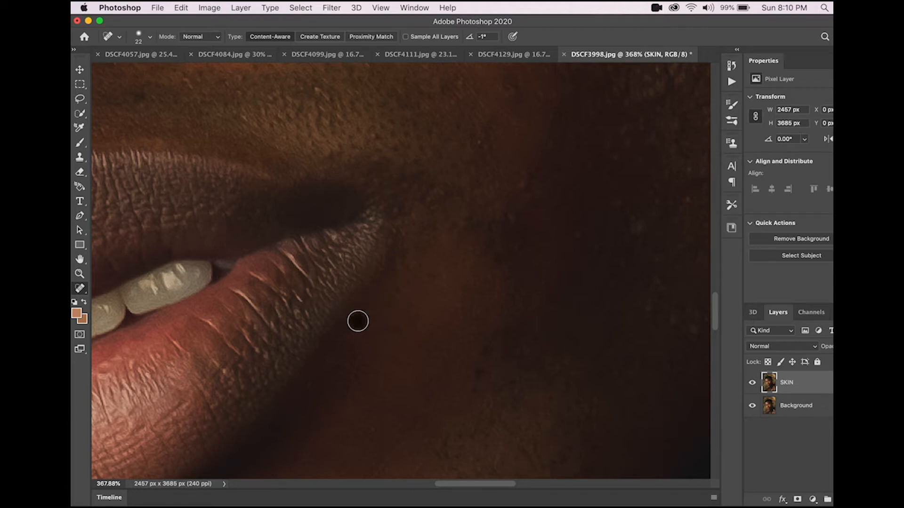
left_click(328, 362)
scroll(412, 308, "up", 5)
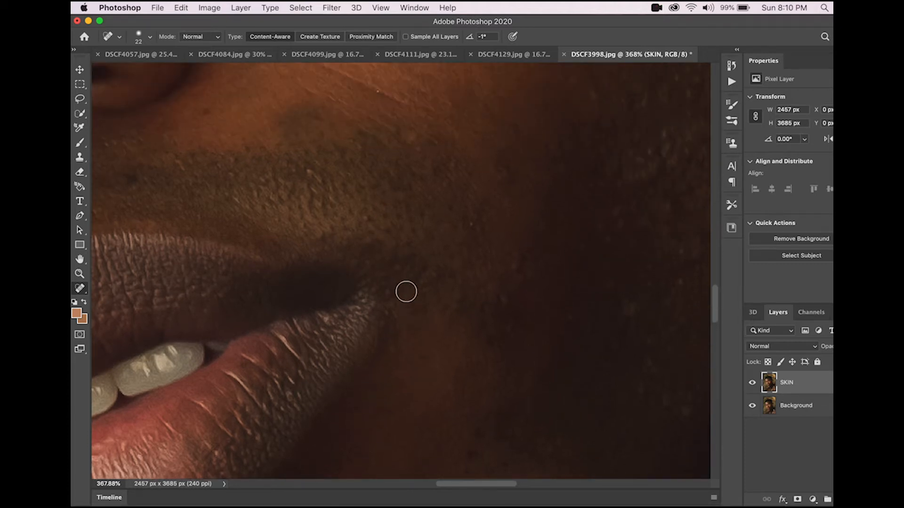
left_click(446, 268)
Step: Select the Spot Healing Brush and heal the blemishes on the dark cheek area of the Background copy layer
scroll(444, 266, "down", 8)
scroll(444, 266, "down", 3)
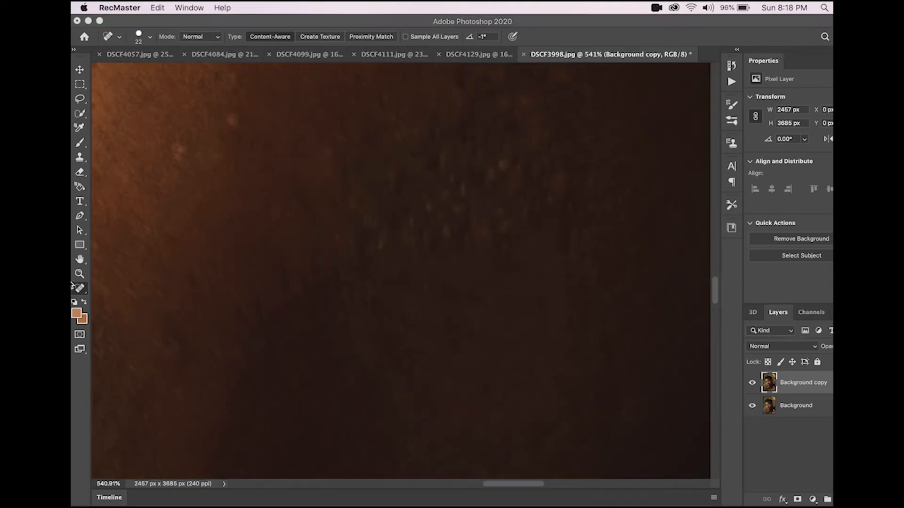
left_click(74, 286)
left_click(441, 199)
mouse_move(441, 199)
left_mouse_down()
mouse_move(424, 200)
mouse_move(416, 232)
mouse_move(407, 235)
mouse_move(412, 219)
mouse_move(381, 251)
mouse_move(372, 229)
left_mouse_up()
left_click(408, 222)
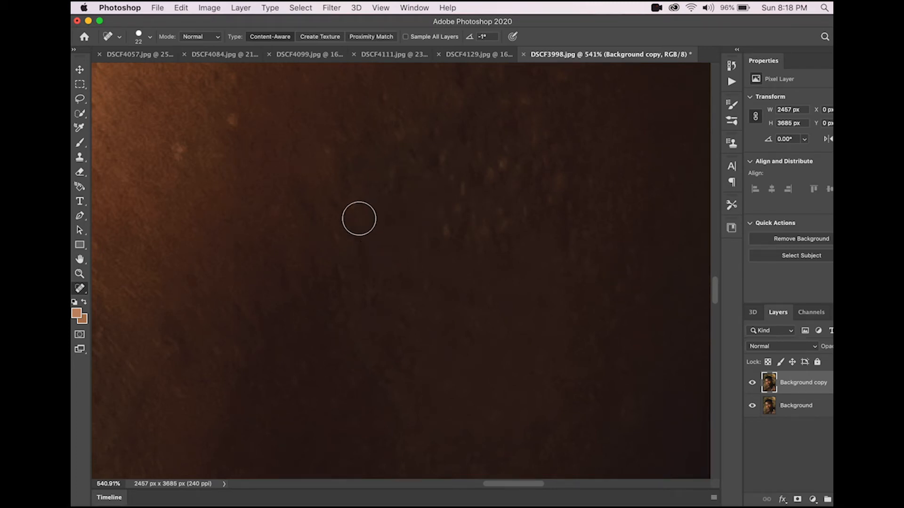
Step: Paint over the remaining spots on the upper cheek with short Spot Healing Brush strokes
left_click_drag(391, 184, 391, 155)
left_click(328, 153)
mouse_move(328, 153)
left_mouse_down()
mouse_move(353, 145)
mouse_move(344, 133)
mouse_move(350, 182)
mouse_move(348, 166)
mouse_move(339, 247)
mouse_move(354, 230)
left_mouse_up()
left_click_drag(454, 213, 444, 163)
left_click(486, 177)
left_click(502, 166)
left_click(510, 154)
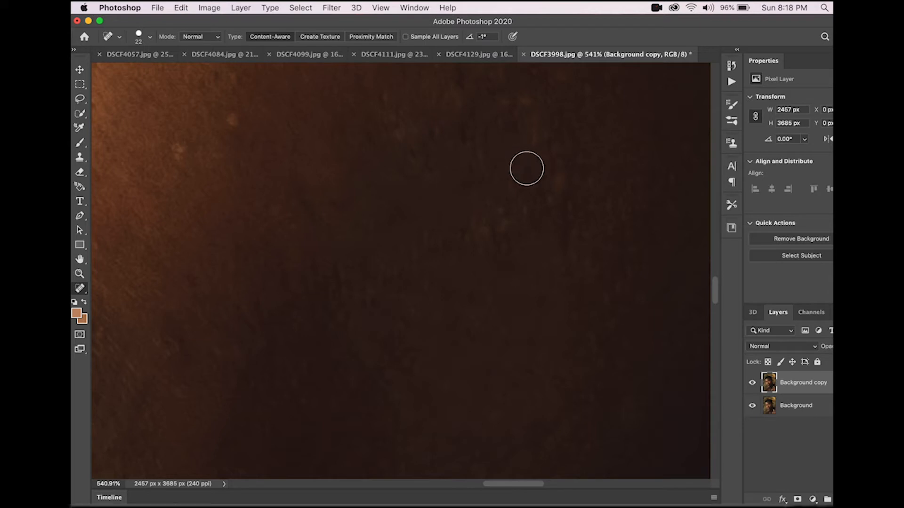
Step: Heal the small spots running down the middle of the cheek
left_click_drag(519, 211, 520, 221)
left_click(505, 224)
left_click(496, 209)
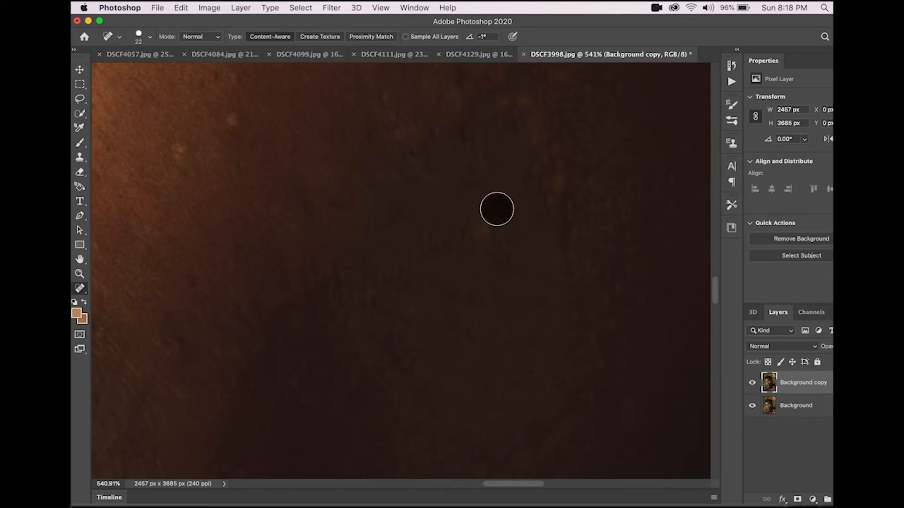
left_click(478, 223)
left_click(485, 235)
left_click(480, 244)
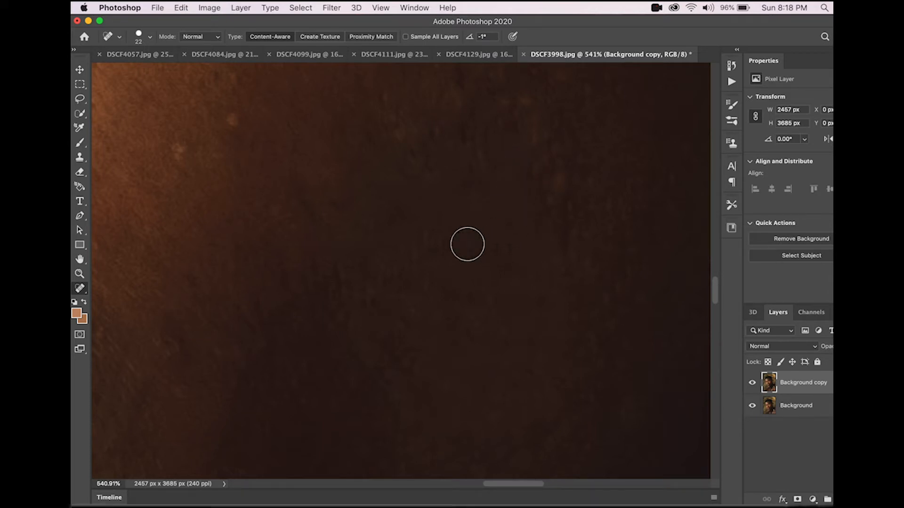
Step: Heal the remaining blemishes across the centre and upper right of the cheek
left_click(399, 264)
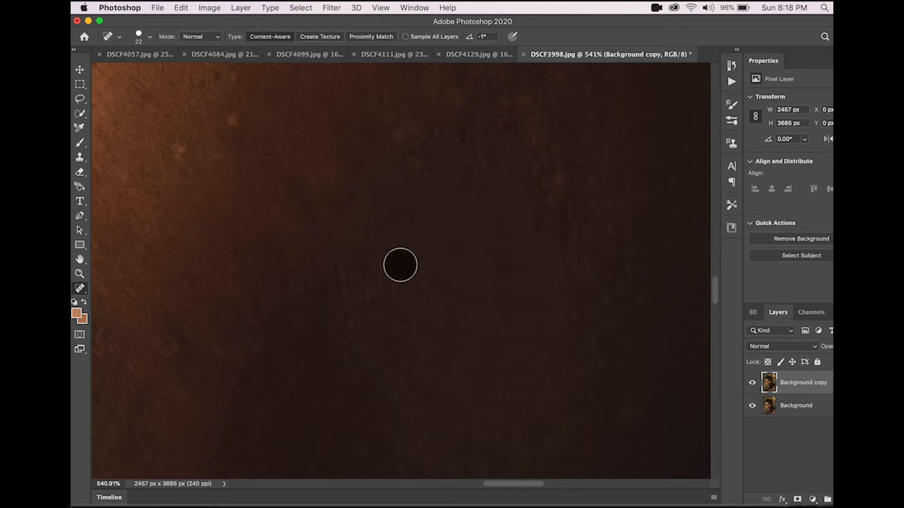
left_click(377, 275)
left_click(372, 287)
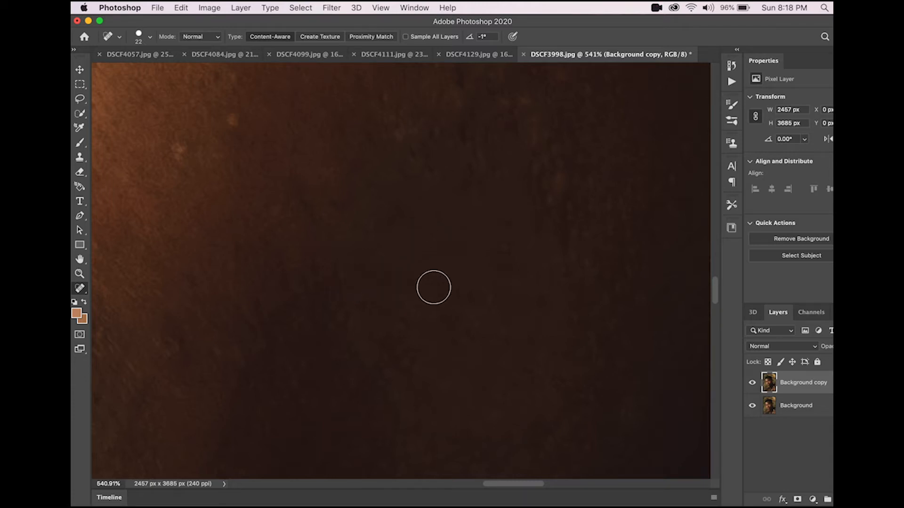
left_click(541, 207)
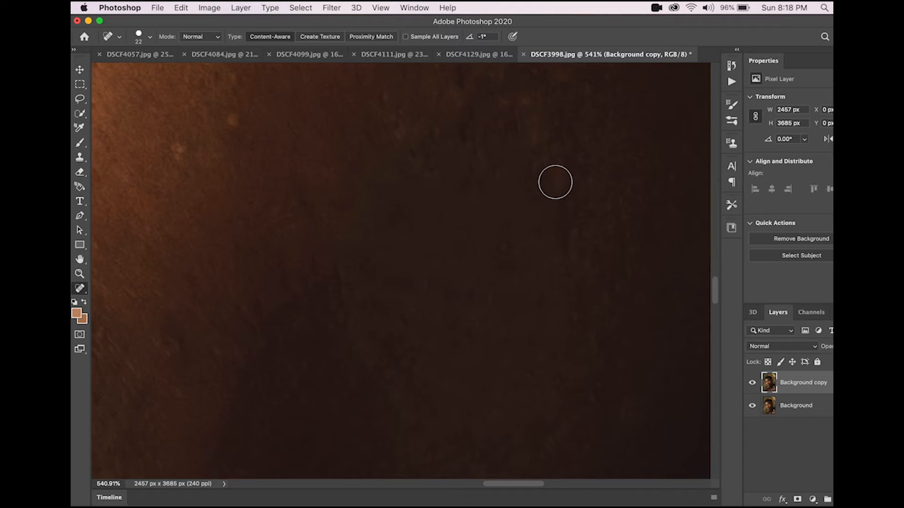
left_click(563, 160)
left_click(543, 161)
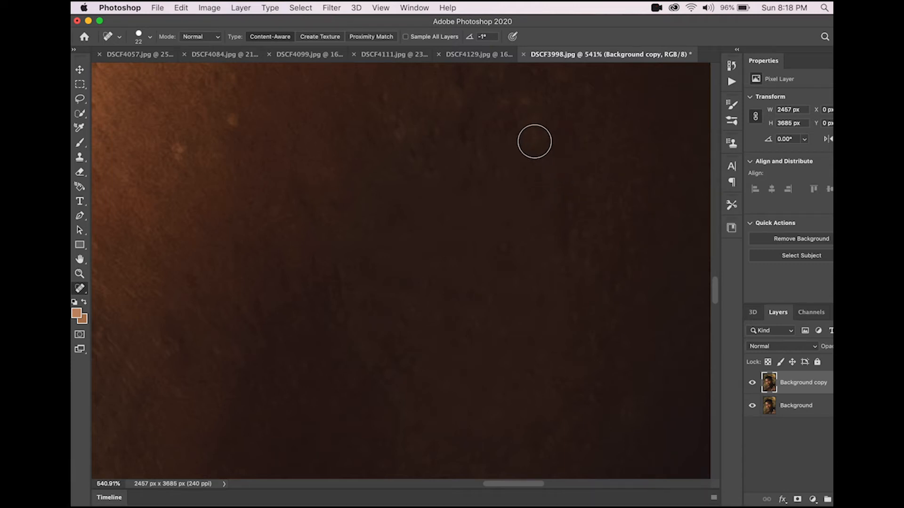
Step: Reduce the Spot Healing Brush size to 14 px and heal a spot on the upper cheek
right_click(535, 141)
left_click_drag(559, 167, 558, 165)
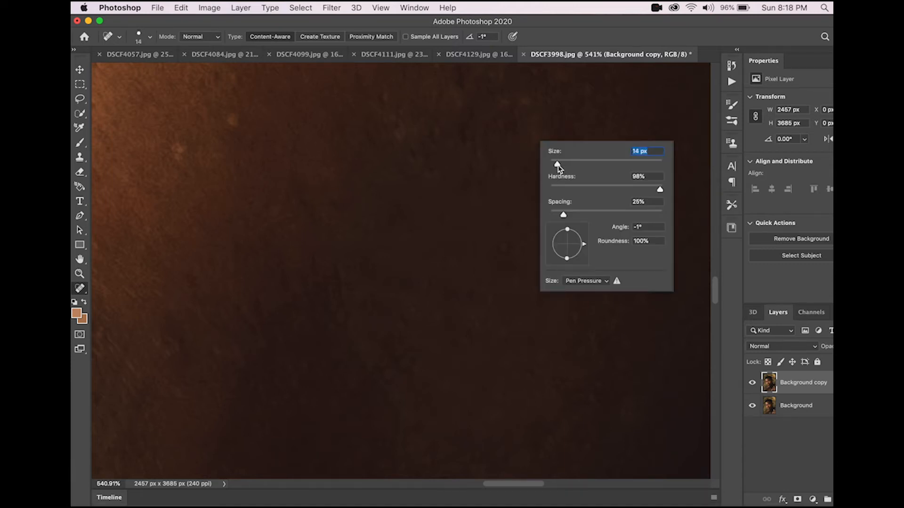
left_click(519, 92)
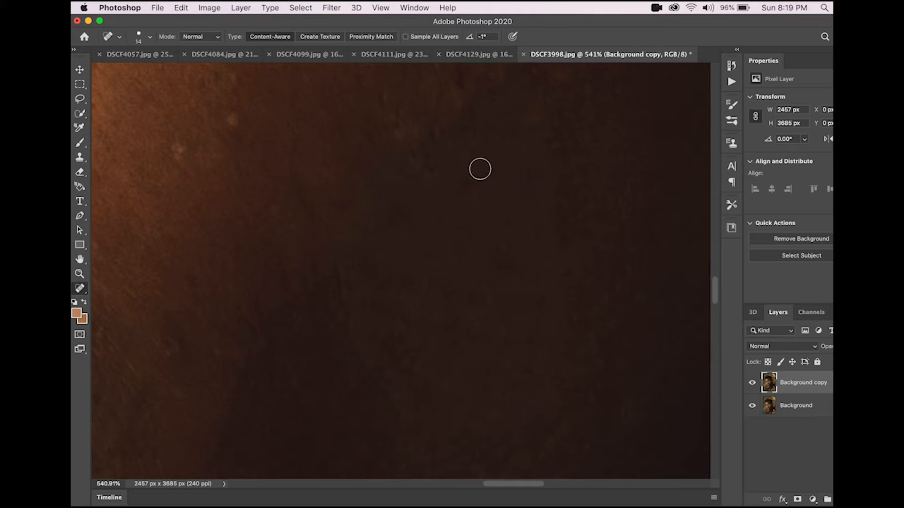
left_click(429, 166)
Step: Toggle the retouched layer's visibility off and on to compare before and after
scroll(434, 126, "up", 3)
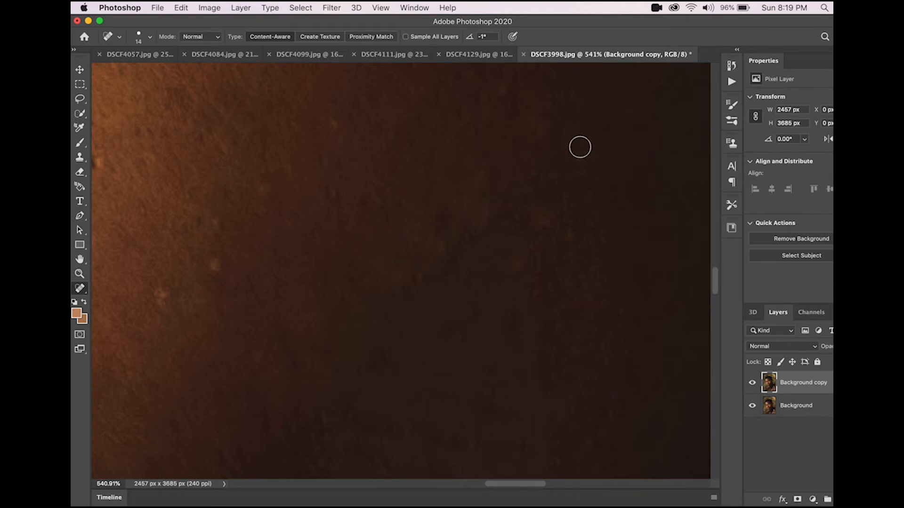
scroll(428, 402, "down", 10)
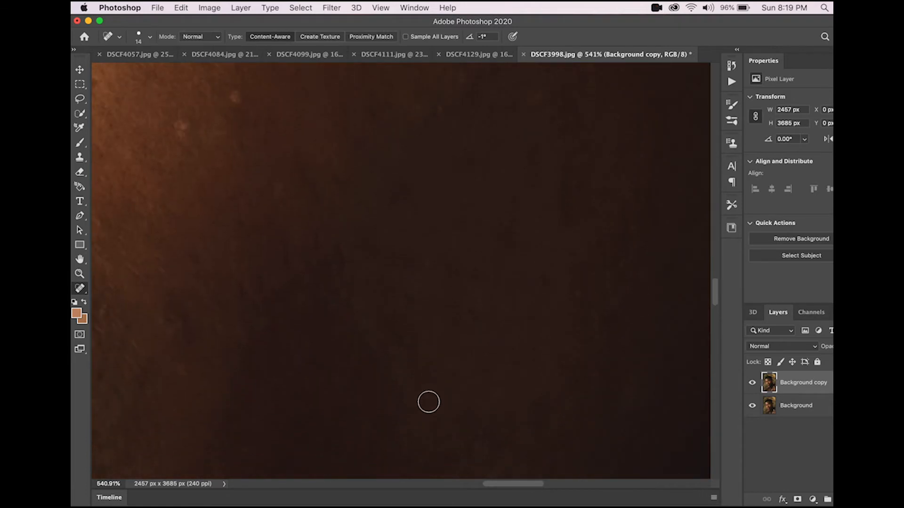
left_click(751, 384)
left_click(751, 384)
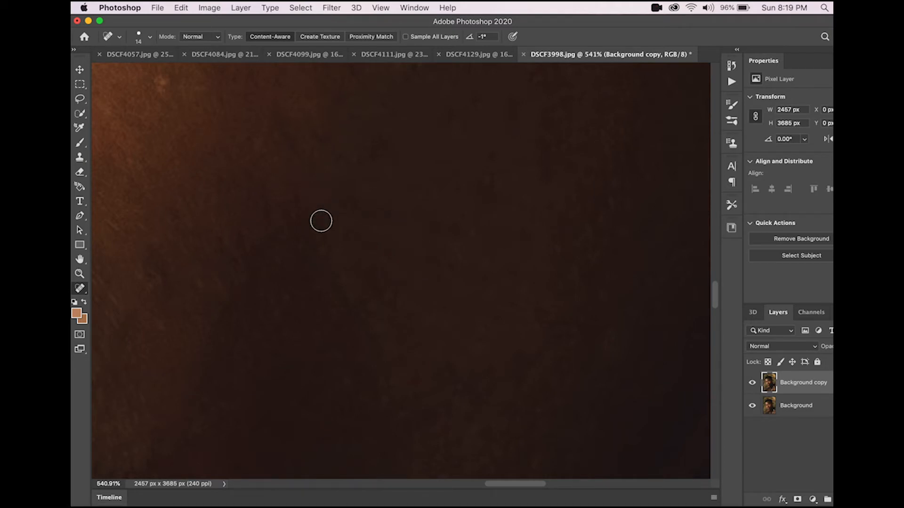
Step: Heal the blemishes beside the mouth corner with short Spot Healing Brush strokes
scroll(320, 212, "left", 5)
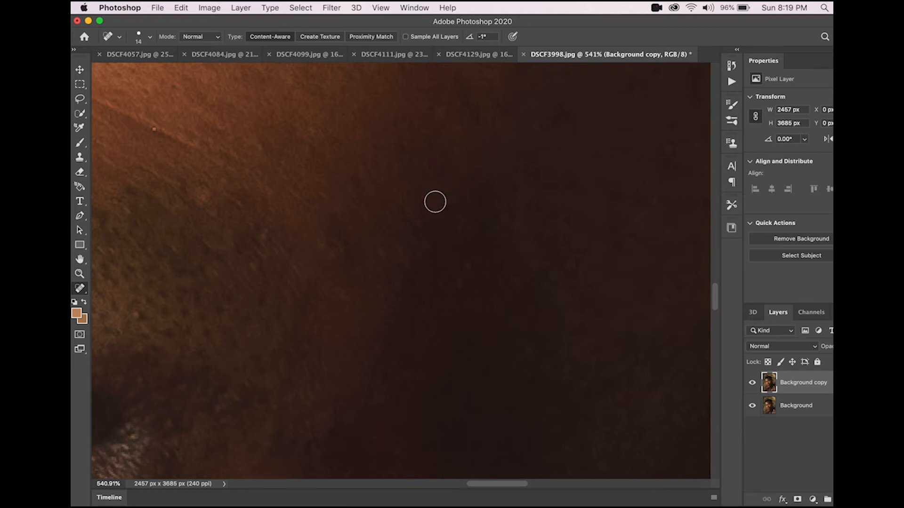
scroll(405, 216, "down", 8)
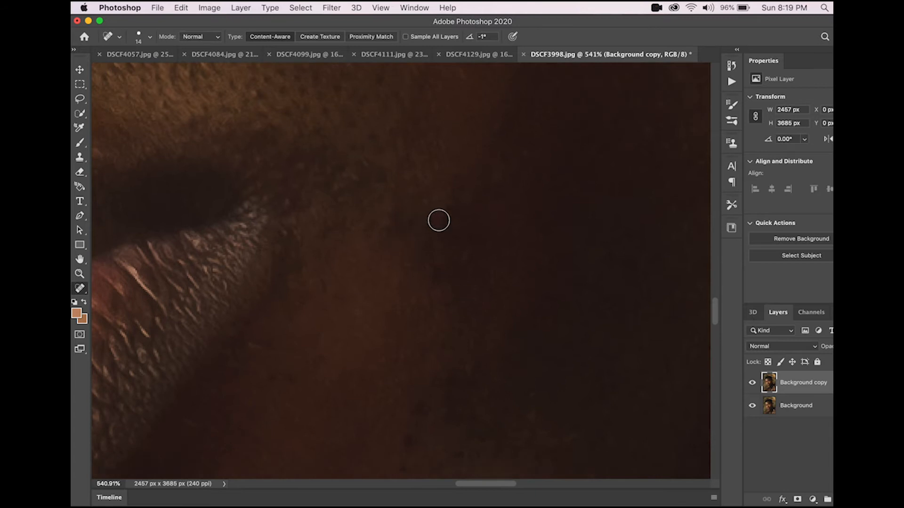
left_click_drag(394, 229, 396, 245)
left_click_drag(432, 212, 405, 250)
scroll(405, 326, "down", 5)
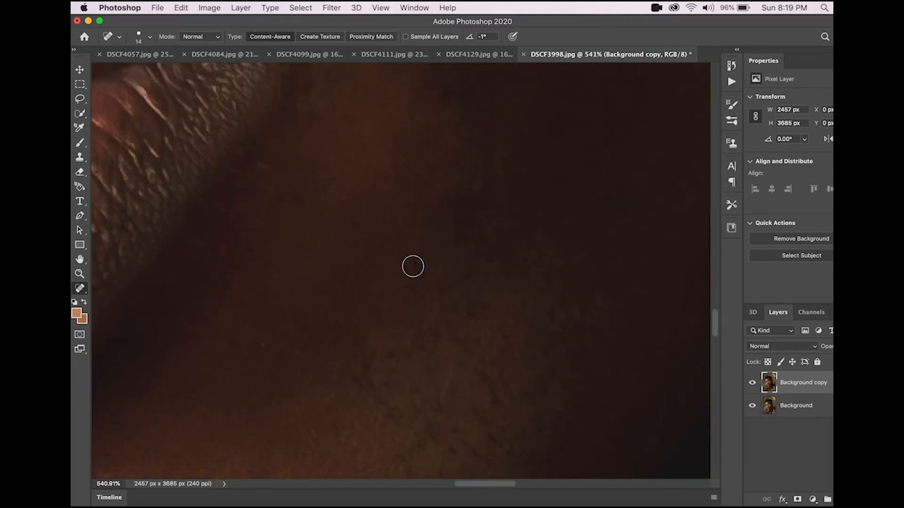
scroll(378, 236, "up", 3)
scroll(379, 236, "left", 3)
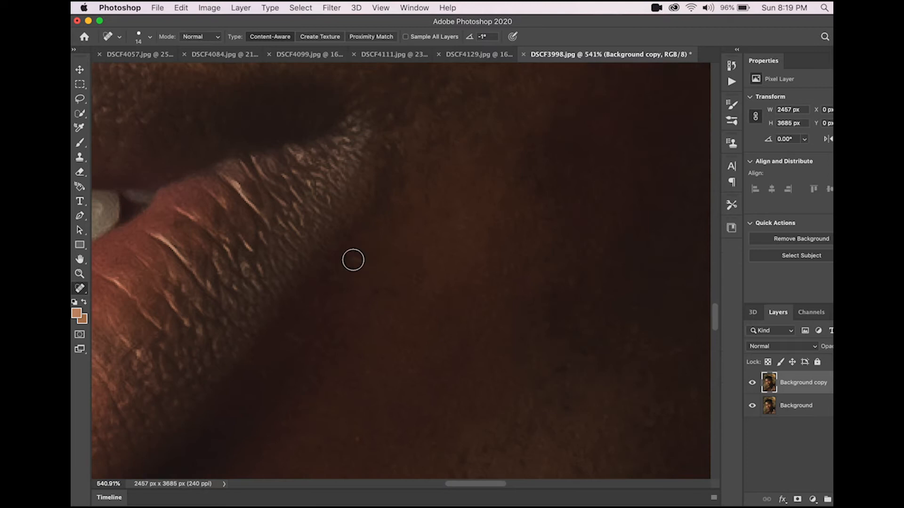
scroll(375, 260, "up", 10)
left_click(469, 258)
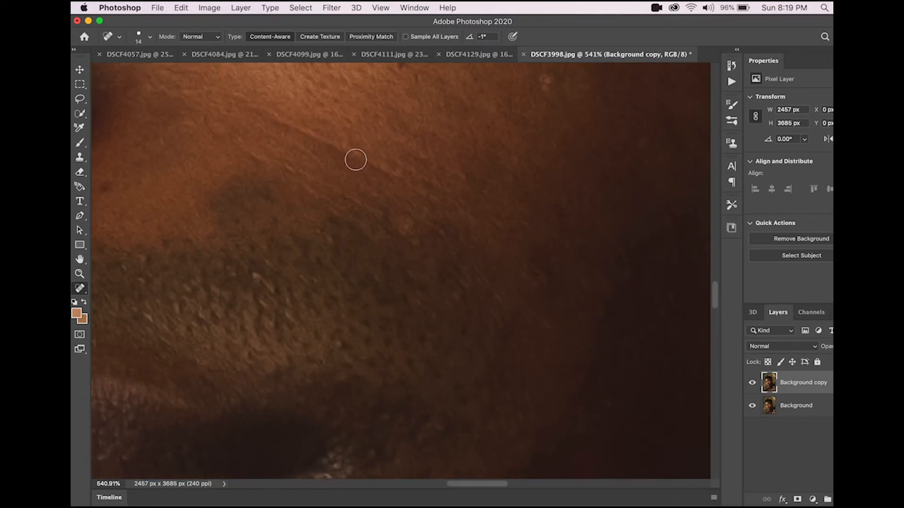
Step: Heal the blemishes along the beard edge of the lower cheek with Spot Healing Brush strokes
scroll(356, 160, "up", 3)
scroll(355, 160, "left", 3)
mouse_move(326, 147)
left_mouse_down()
mouse_move(394, 196)
mouse_move(434, 195)
mouse_move(482, 220)
left_mouse_up()
mouse_move(382, 174)
left_mouse_down()
mouse_move(409, 177)
mouse_move(452, 216)
mouse_move(498, 235)
mouse_move(451, 222)
left_mouse_up()
left_click_drag(313, 202, 313, 203)
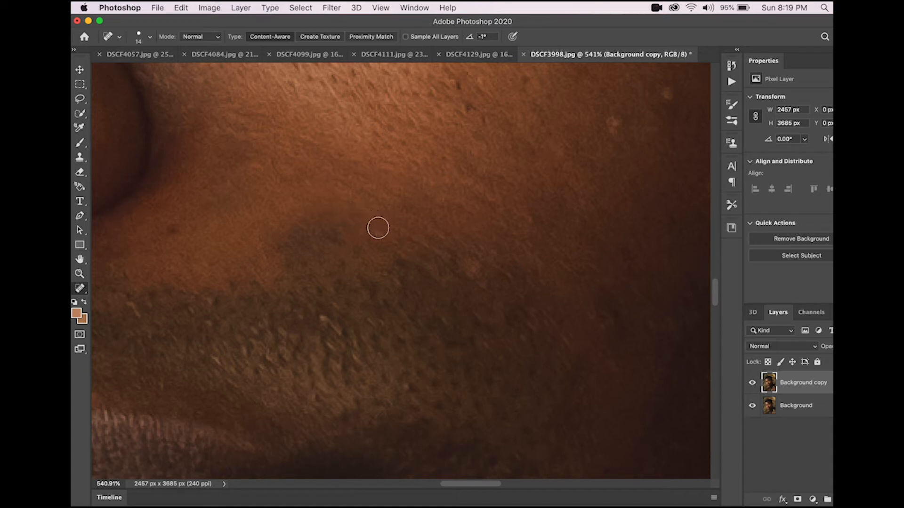
left_click_drag(346, 210, 407, 217)
Step: Heal the small spots across the shadowed side of the cheek with single Spot Healing Brush clicks
scroll(488, 200, "up", 5)
scroll(488, 199, "right", 5)
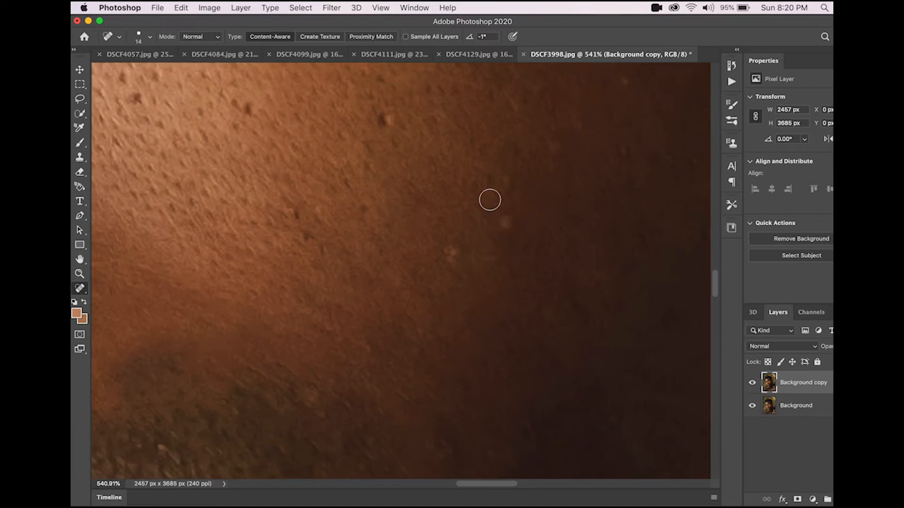
left_click_drag(402, 277, 415, 274)
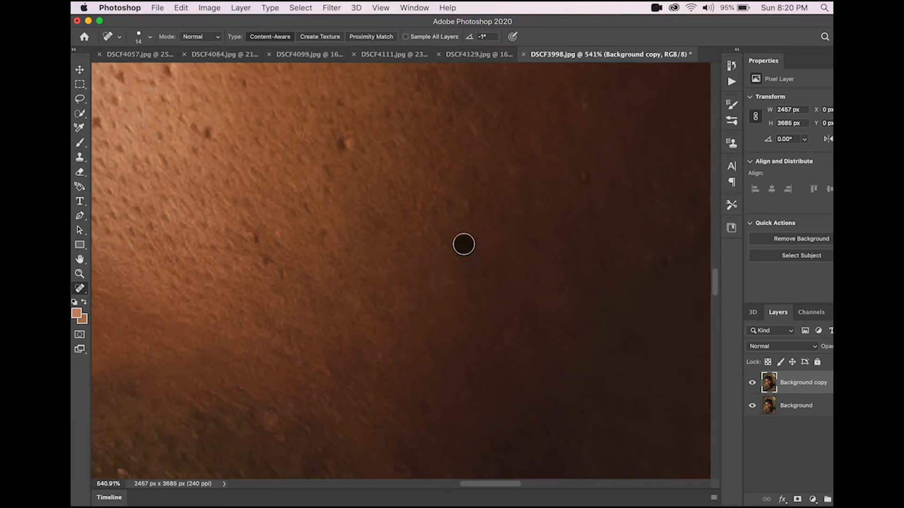
left_click(451, 202)
scroll(512, 200, "up", 5)
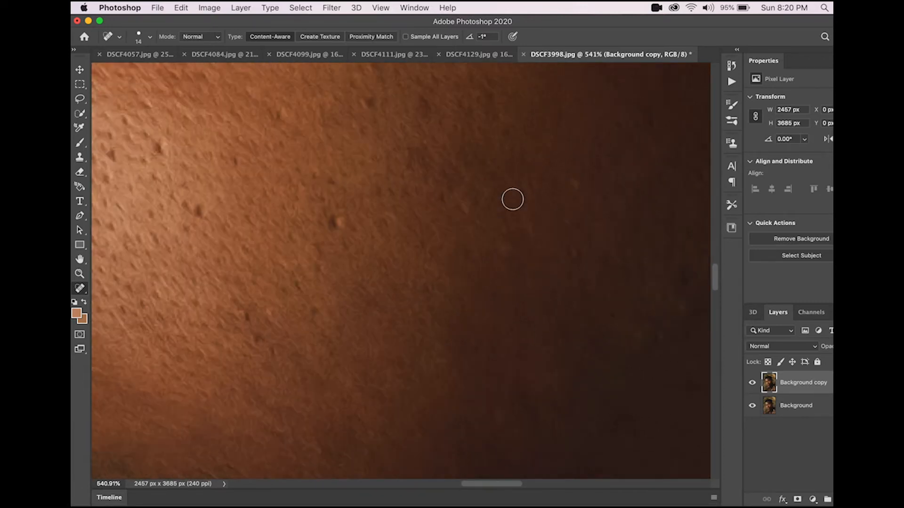
left_click(571, 267)
left_click(571, 202)
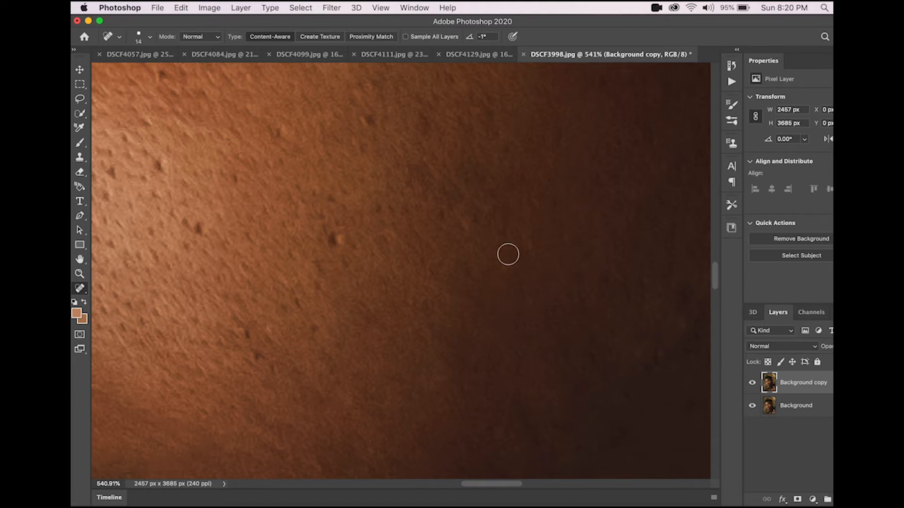
scroll(435, 258, "left", 5)
left_click(486, 231)
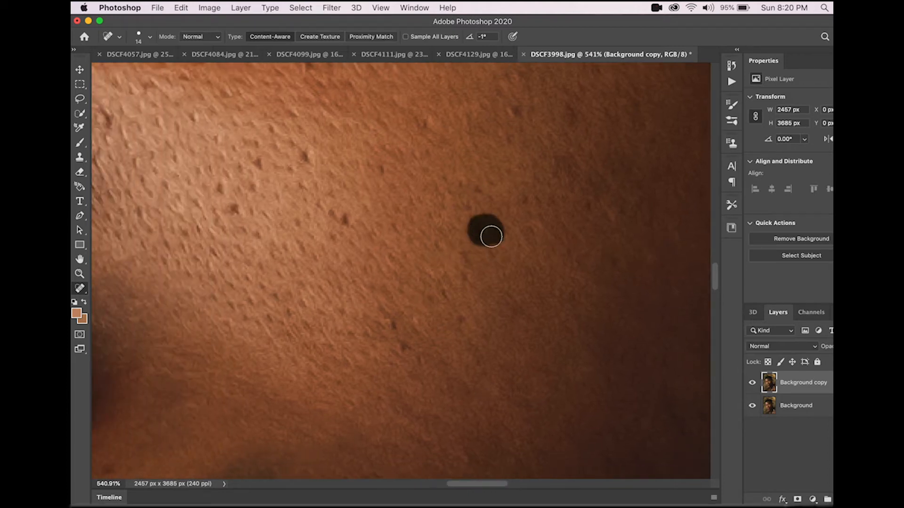
left_click(344, 217)
Step: Heal the raised spots on the brighter part of the cheek below the eye
scroll(376, 221, "left", 5)
scroll(377, 221, "up", 3)
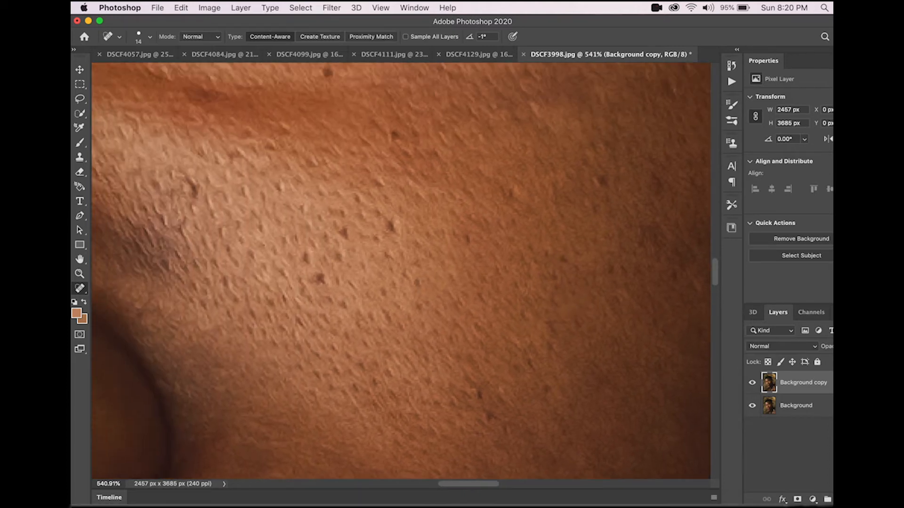
left_click_drag(390, 230, 409, 228)
left_click(405, 245)
left_click(341, 277)
left_click(332, 260)
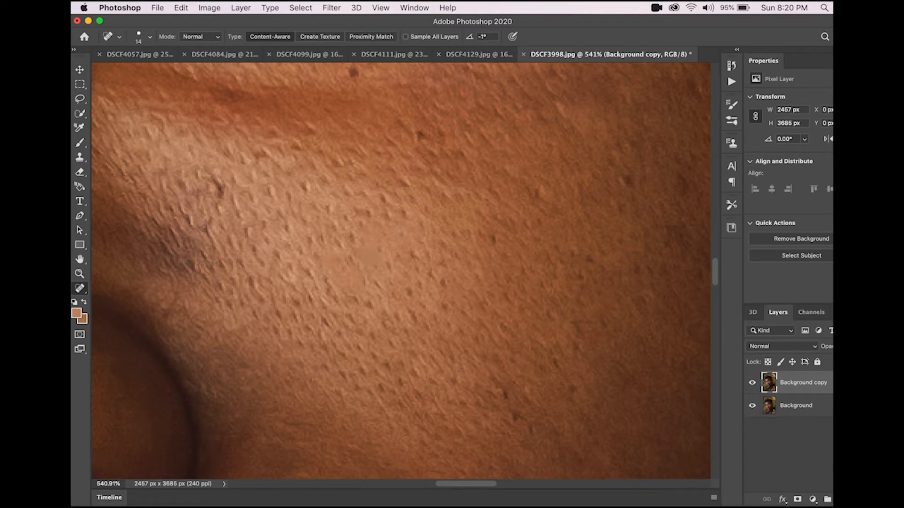
left_click(498, 236)
Step: Lower the Spot Healing Brush hardness to 79% and heal more spots scattered over the cheek
right_click(313, 219)
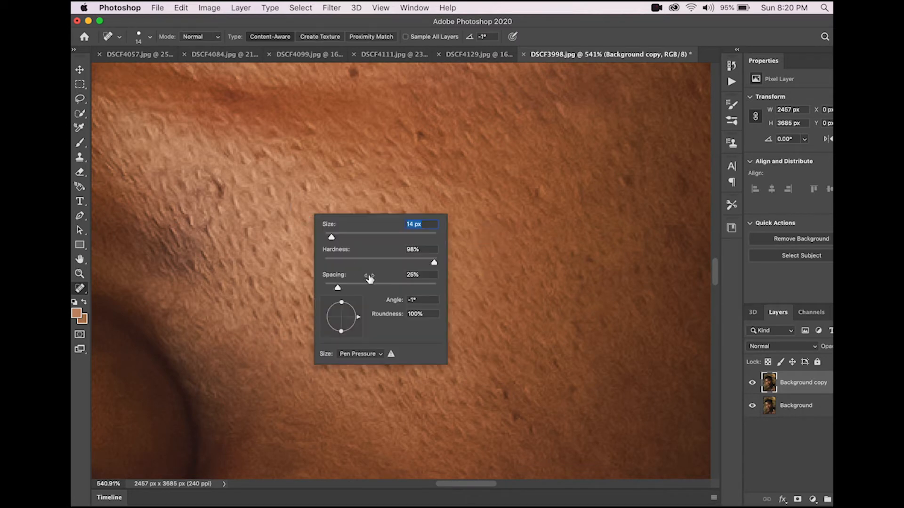
left_click(413, 263)
key("Return")
left_click(501, 242)
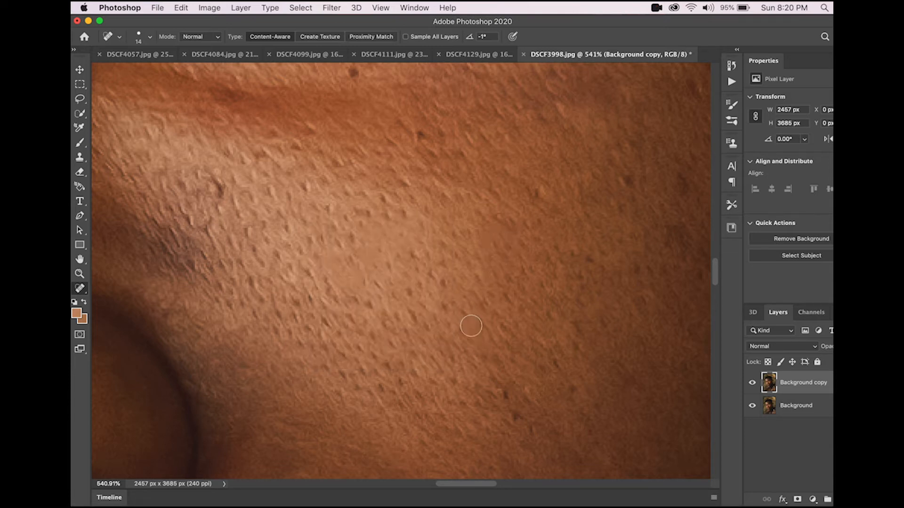
left_click(449, 280)
left_click(436, 283)
left_click(444, 286)
left_click(409, 215)
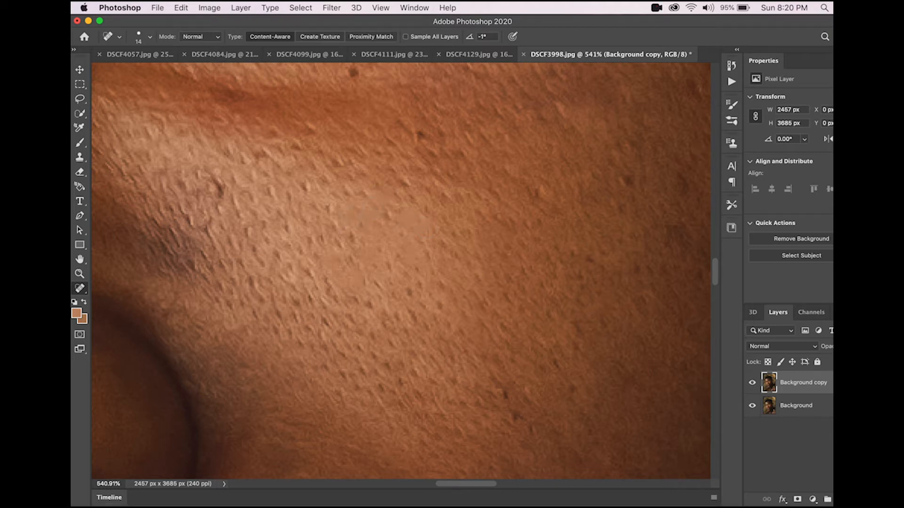
left_click(328, 240)
left_click(309, 193)
Step: Heal the spots along the cheek crease beside the nose
scroll(301, 184, "left", 5)
scroll(301, 185, "down", 1)
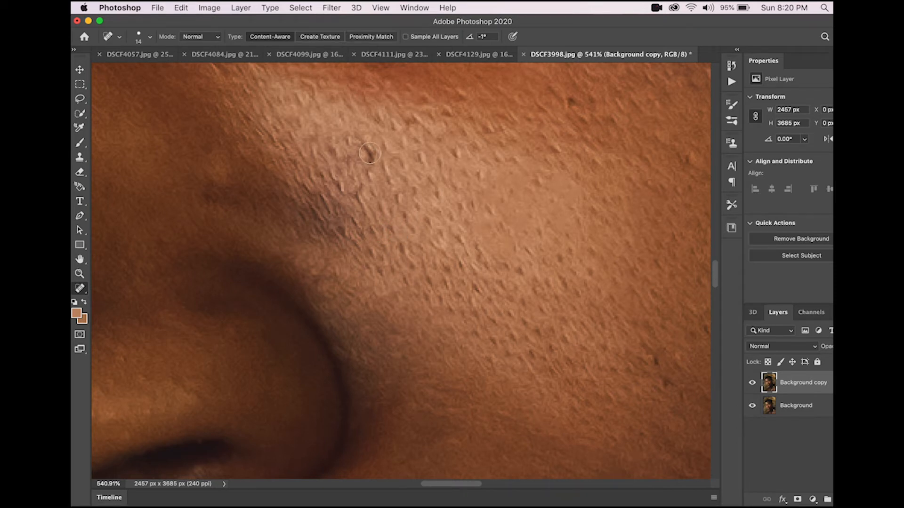
left_click(364, 148)
left_click(359, 192)
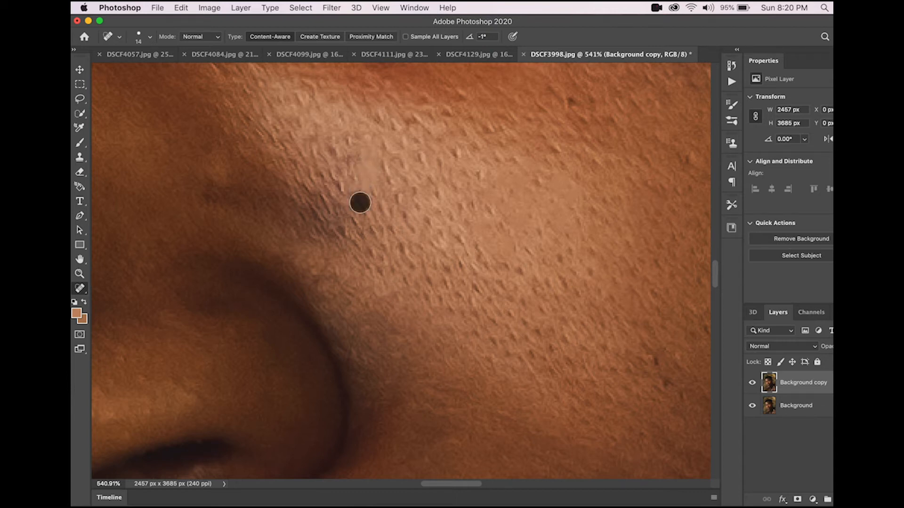
Step: Heal the skin marks in the crease between the eyelid and eyebrow with short strokes
scroll(338, 186, "right", 3)
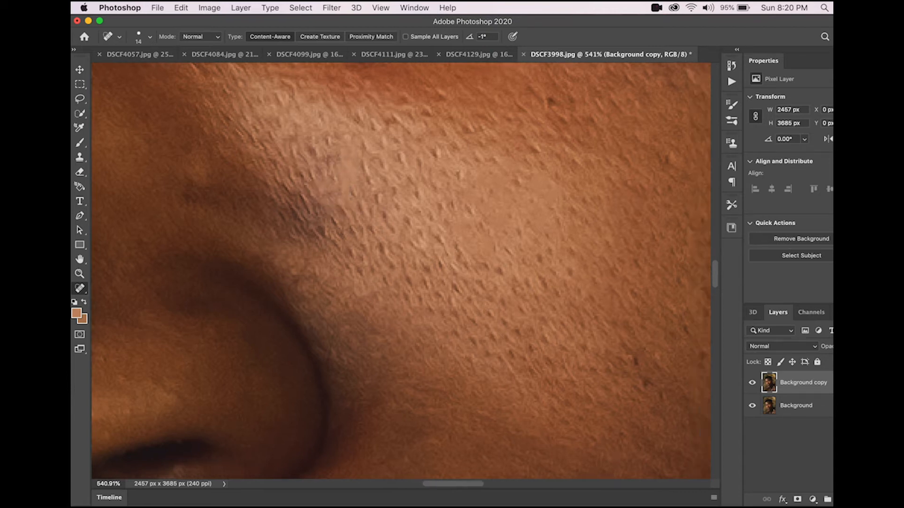
scroll(338, 186, "up", 3)
scroll(358, 193, "right", 3)
scroll(358, 193, "up", 2)
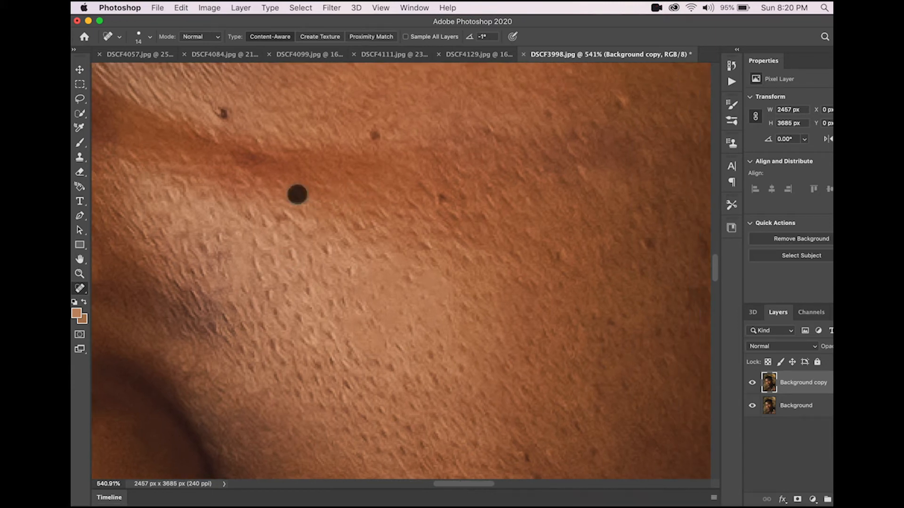
scroll(495, 251, "right", 3)
scroll(495, 251, "down", 1)
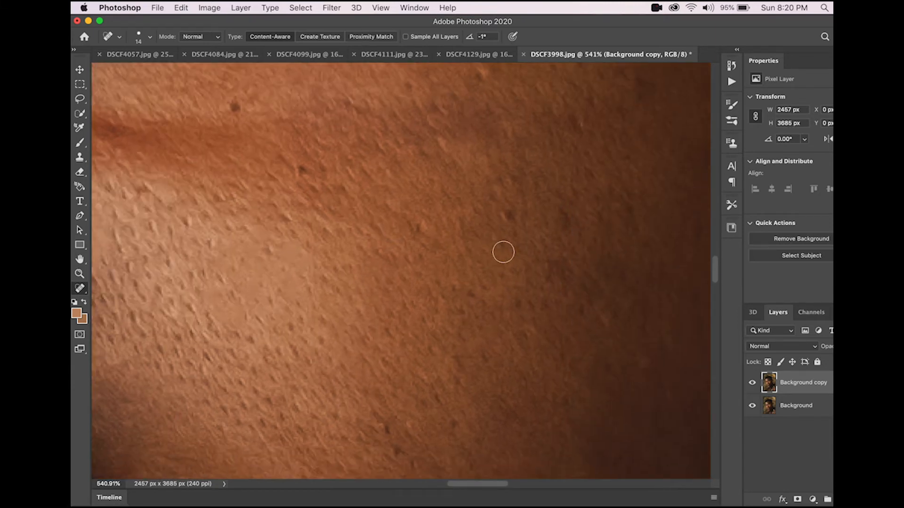
scroll(426, 250, "right", 3)
scroll(426, 251, "up", 3)
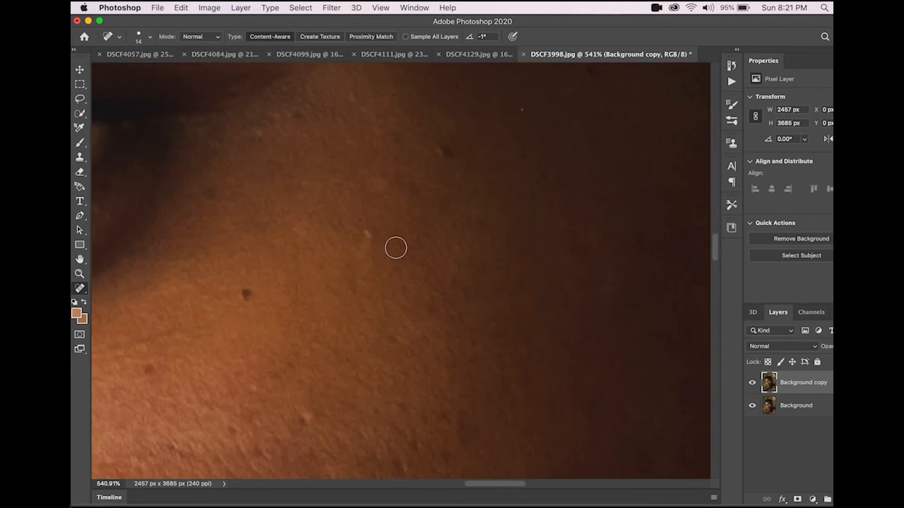
scroll(371, 235, "up", 5)
scroll(371, 234, "left", 1)
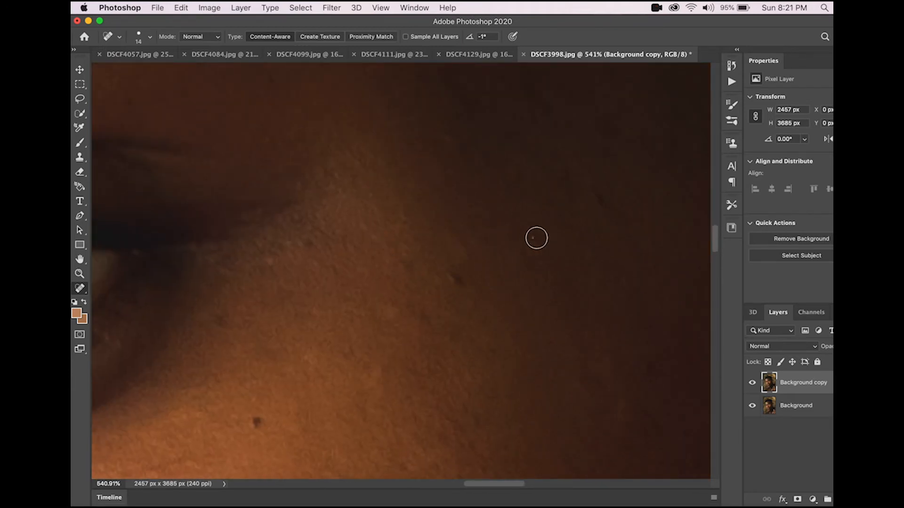
scroll(533, 238, "up", 5)
scroll(533, 239, "left", 2)
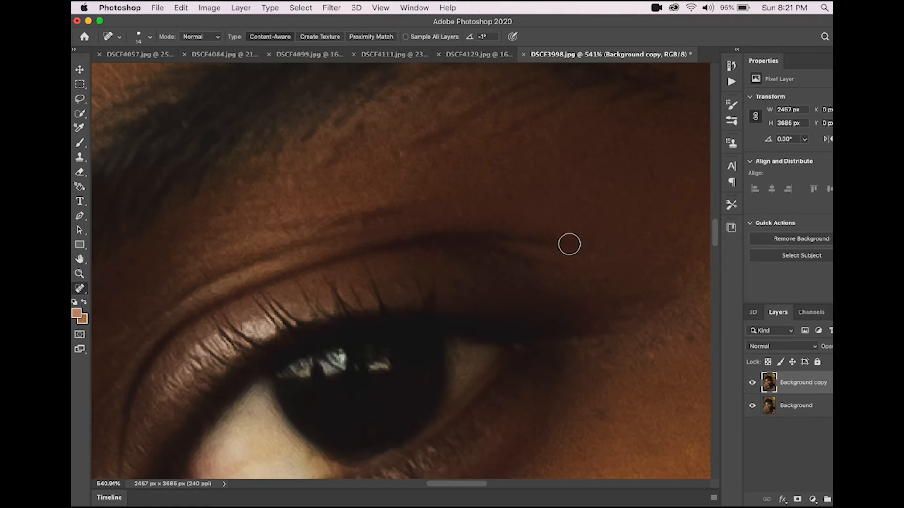
left_click_drag(601, 253, 491, 233)
mouse_move(589, 242)
left_mouse_down()
mouse_move(525, 237)
mouse_move(532, 250)
mouse_move(508, 247)
mouse_move(518, 246)
left_mouse_up()
Step: Heal the blemishes along the lower edge of the eyebrow with Spot Healing Brush strokes
scroll(477, 197, "up", 3)
scroll(476, 198, "left", 2)
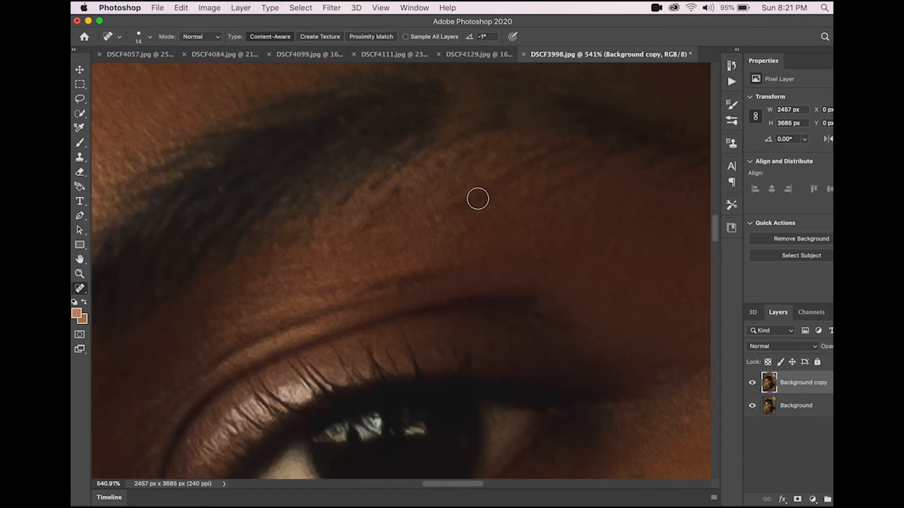
left_click_drag(590, 174, 452, 203)
mouse_move(507, 192)
left_mouse_down()
mouse_move(453, 199)
mouse_move(457, 207)
left_mouse_up()
left_click_drag(400, 207, 398, 208)
Step: Heal the small spot beside the inner corner of the eye
scroll(367, 219, "left", 10)
scroll(368, 219, "down", 3)
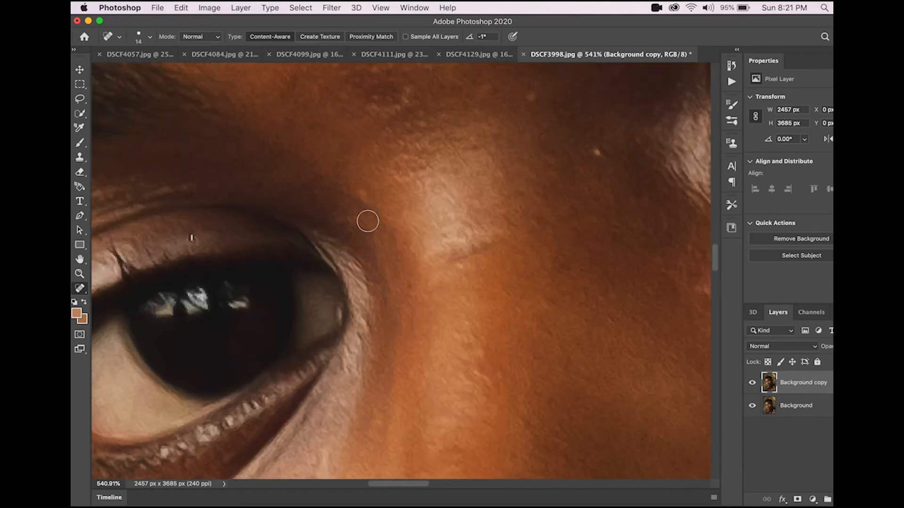
scroll(368, 221, "right", 5)
scroll(387, 127, "up", 2)
left_click_drag(383, 188, 383, 189)
right_click(383, 188)
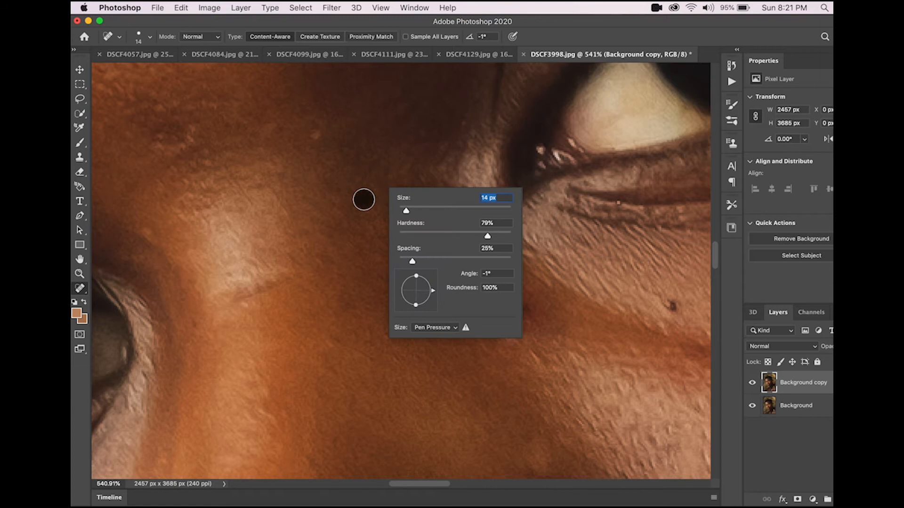
scroll(363, 199, "down", 5)
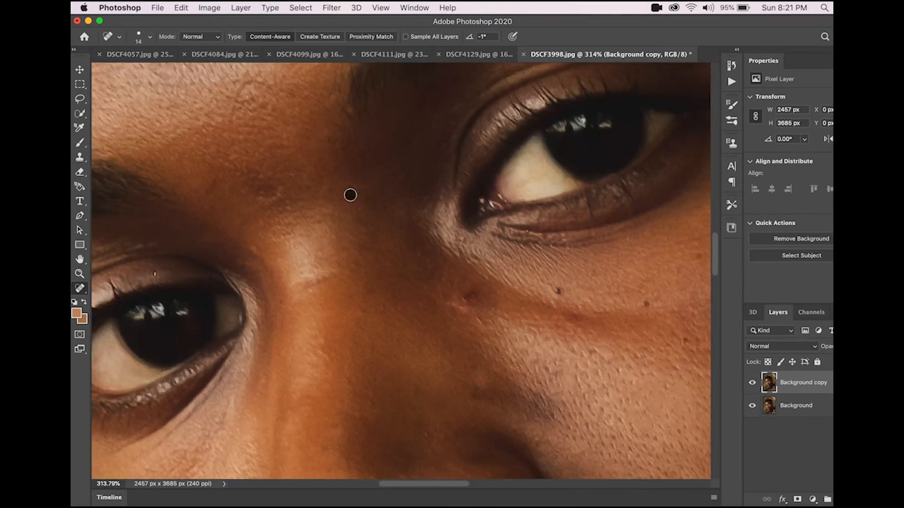
Step: Heal the spot at the edge of the nostril
scroll(416, 254, "down", 5)
scroll(417, 254, "right", 2)
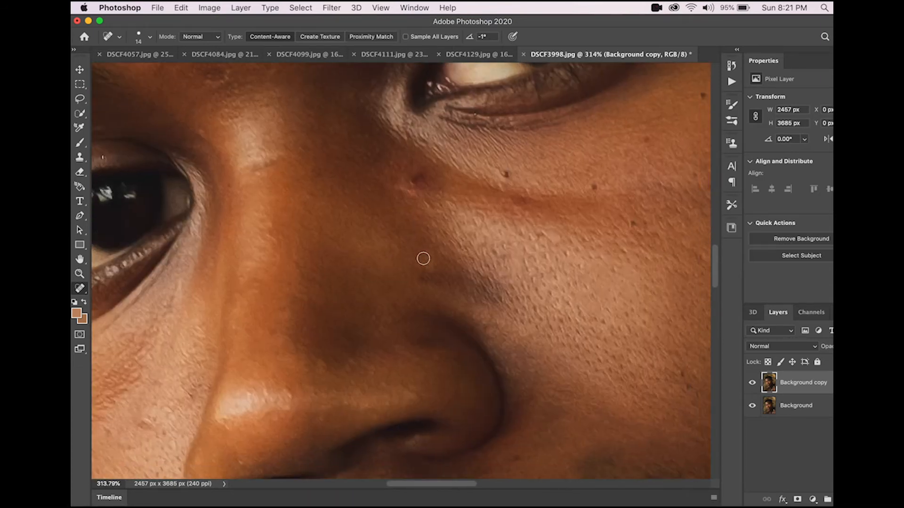
scroll(422, 255, "down", 4)
scroll(422, 250, "left", 1)
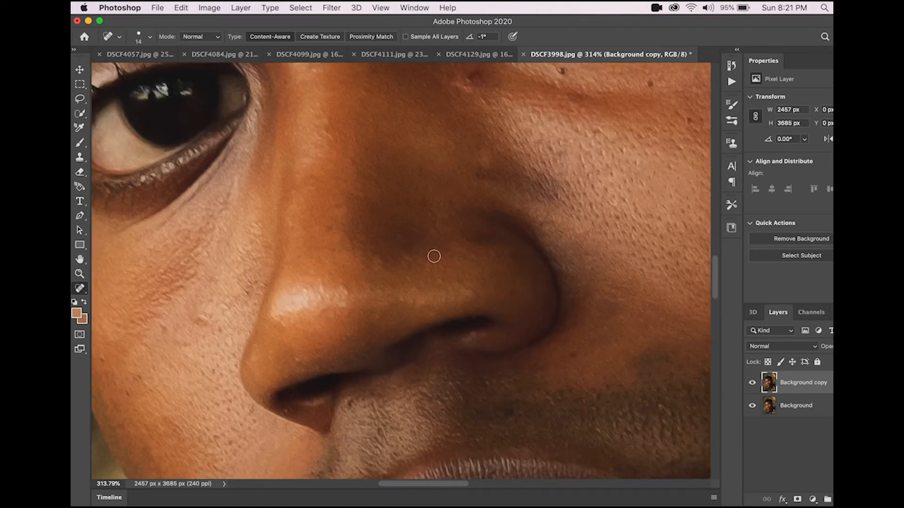
scroll(434, 256, "down", 5)
scroll(434, 256, "left", 1)
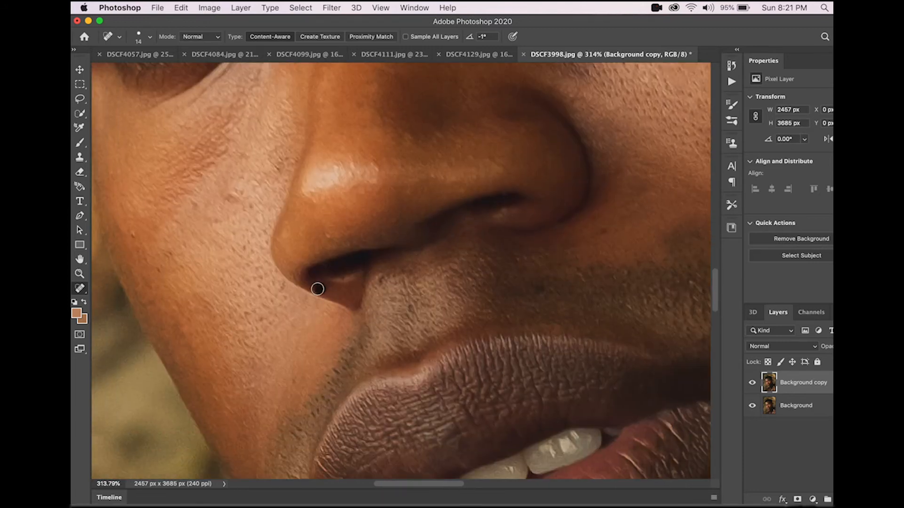
scroll(334, 283, "up", 6)
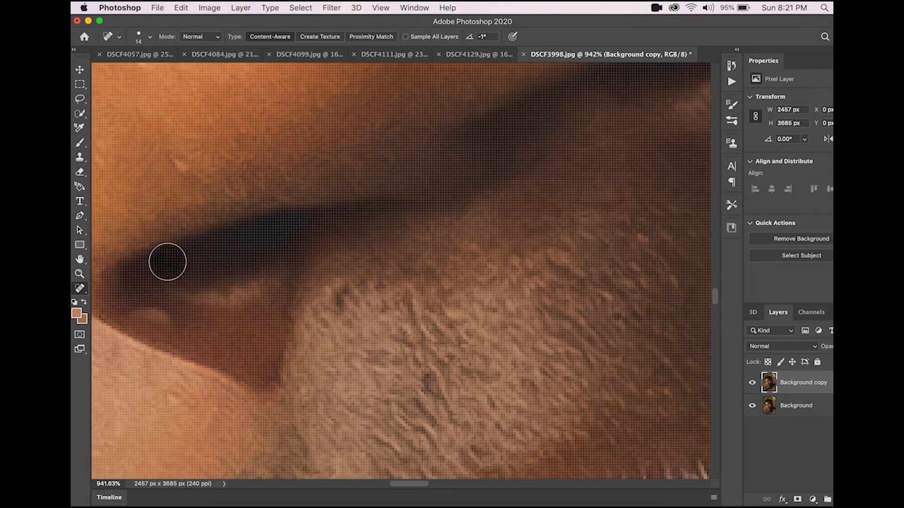
scroll(191, 267, "up", 2)
scroll(192, 266, "right", 3)
scroll(193, 271, "down", 3)
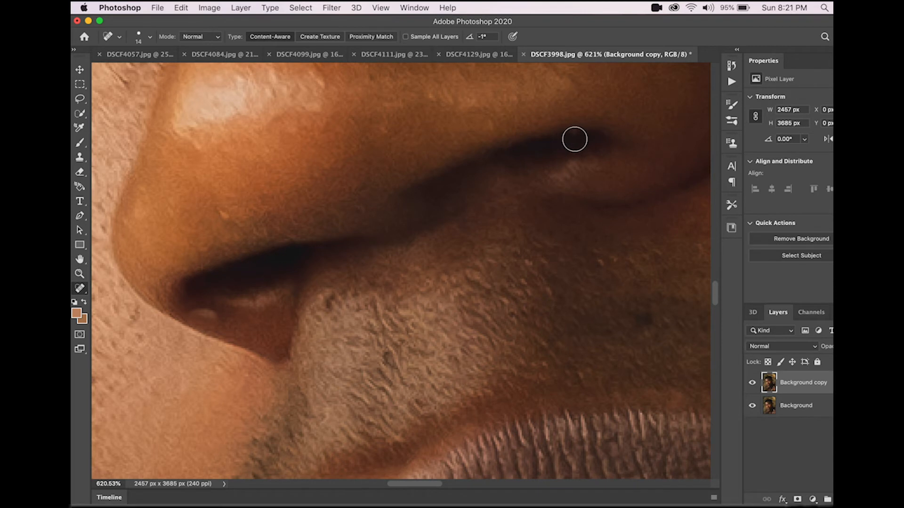
scroll(395, 228, "left", 5)
scroll(395, 227, "down", 3)
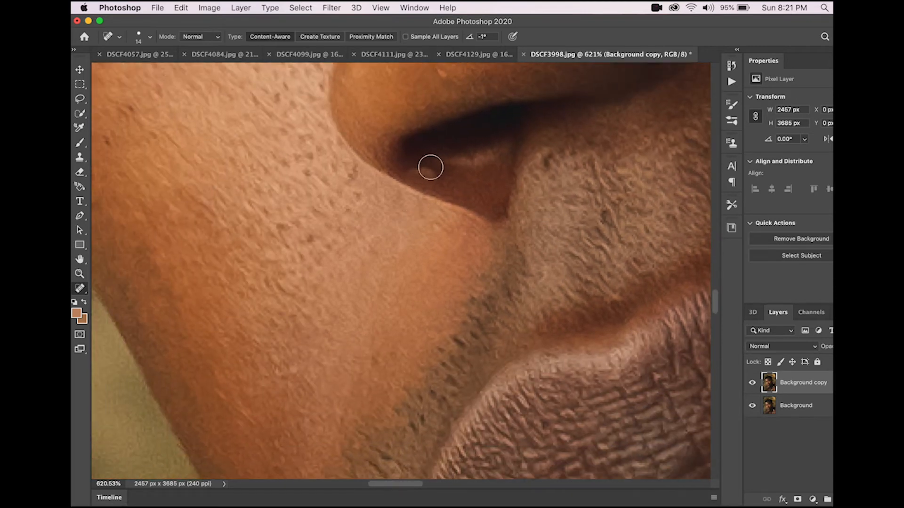
left_click(431, 172)
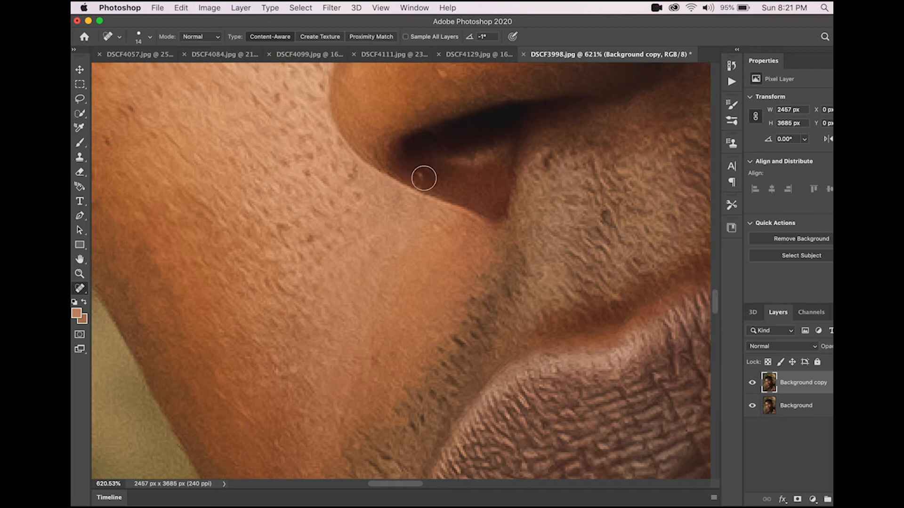
Step: Inspect the skin around the nose, mouth and lower cheek for remaining blemishes
scroll(459, 187, "up", 2)
scroll(460, 187, "right", 1)
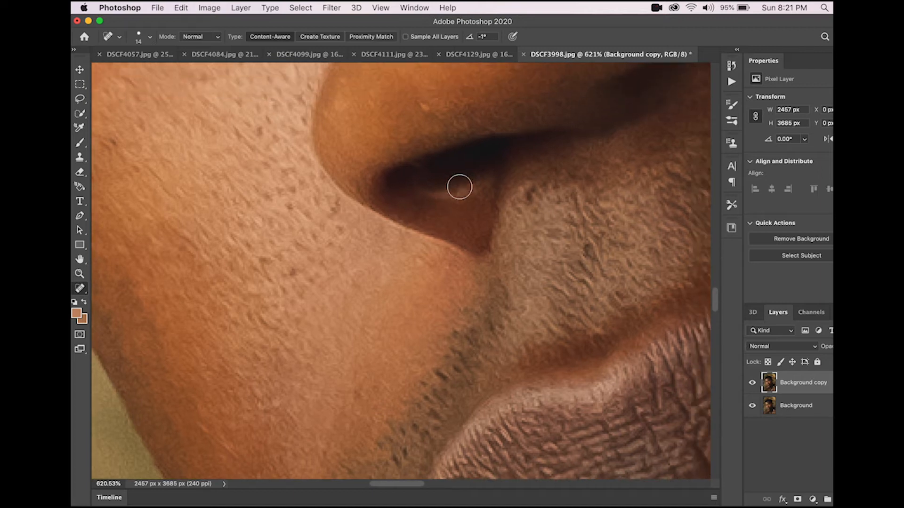
scroll(415, 170, "right", 15)
scroll(415, 171, "up", 3)
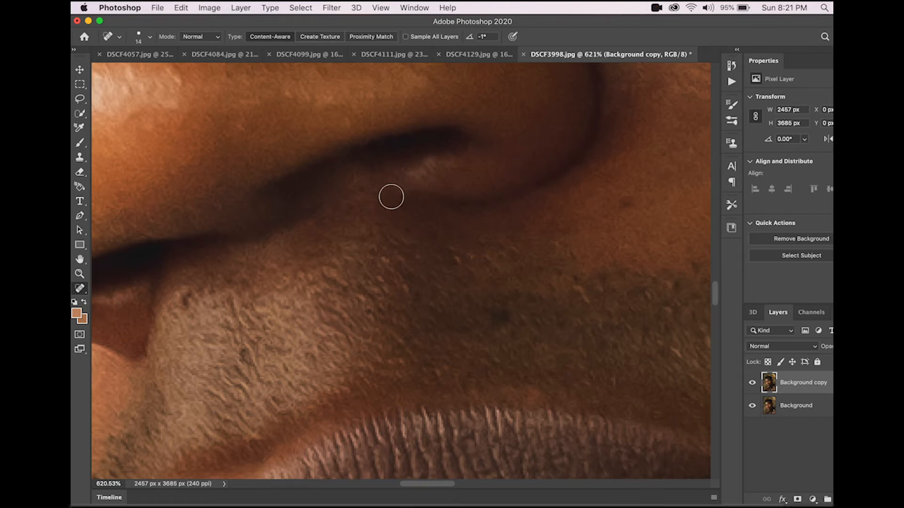
scroll(390, 197, "down", 5)
scroll(390, 196, "left", 3)
scroll(391, 196, "left", 10)
scroll(390, 196, "down", 5)
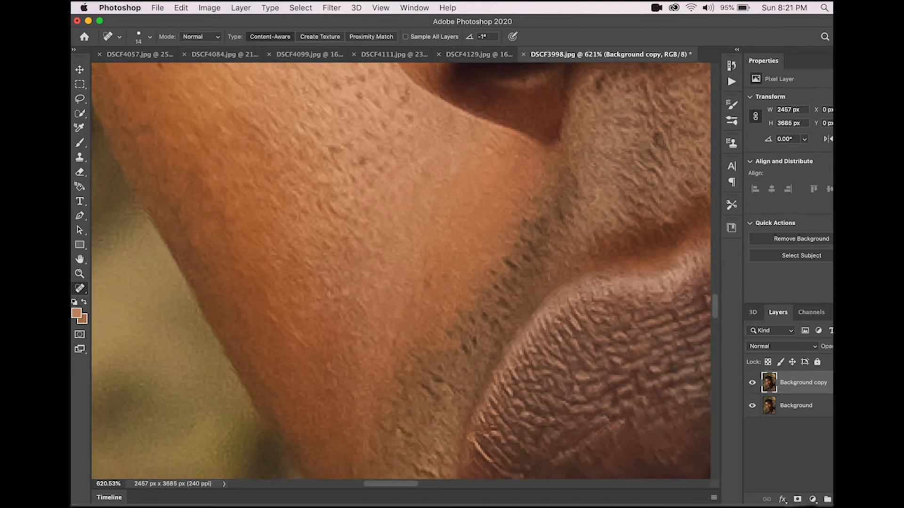
scroll(389, 196, "up", 8)
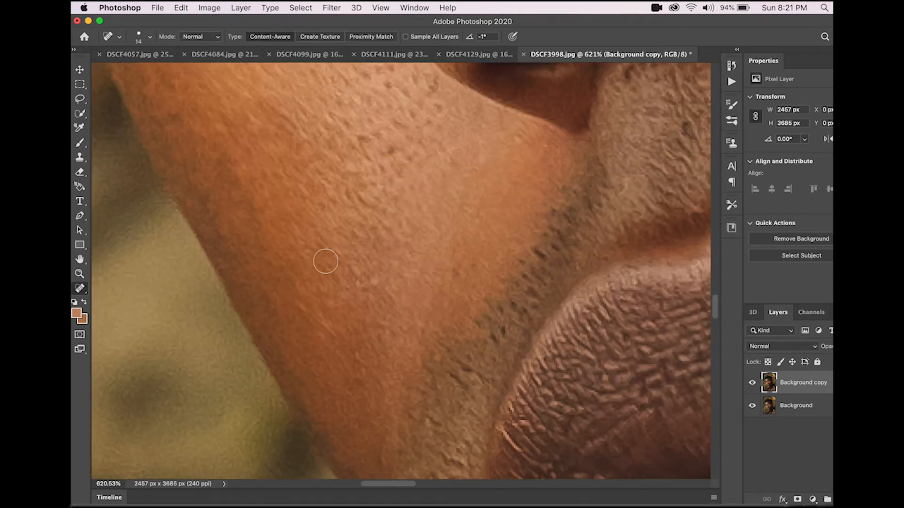
scroll(325, 260, "down", 5)
scroll(335, 274, "up", 1)
scroll(337, 277, "up", 8)
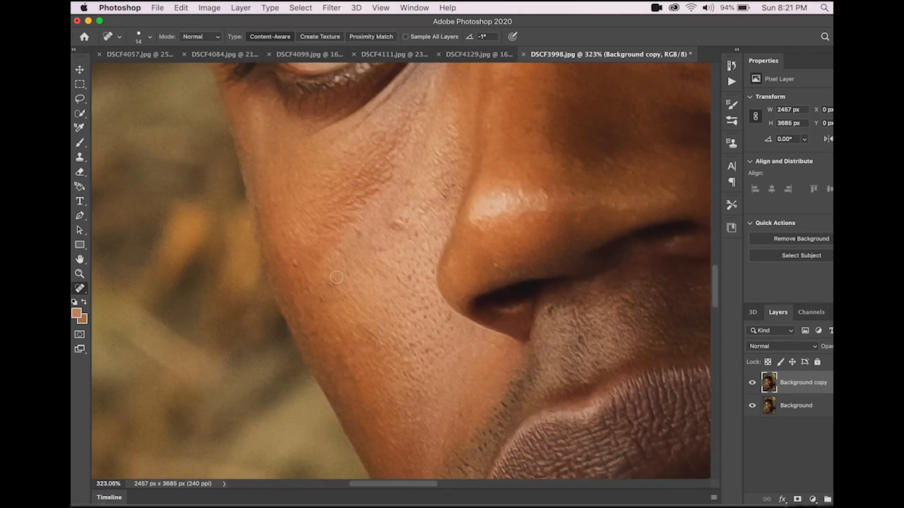
Step: Heal the small spots on the cheek below the eye and beside the nose with Spot Healing Brush strokes
scroll(372, 269, "up", 3)
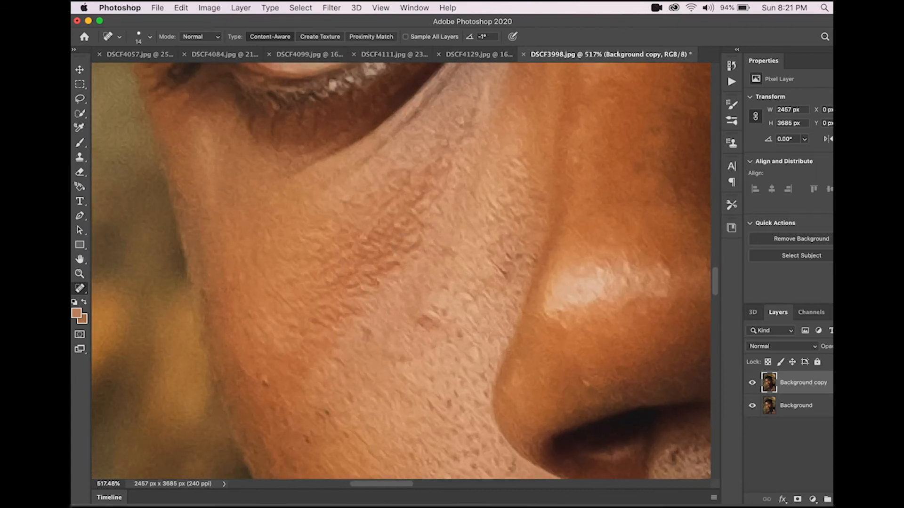
mouse_move(431, 314)
left_mouse_down()
mouse_move(418, 338)
mouse_move(432, 325)
left_mouse_up()
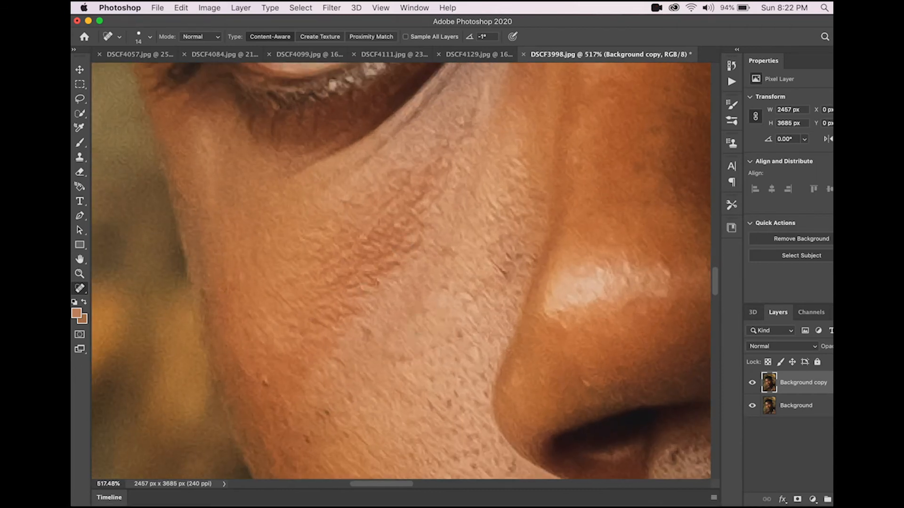
left_click_drag(502, 261, 494, 263)
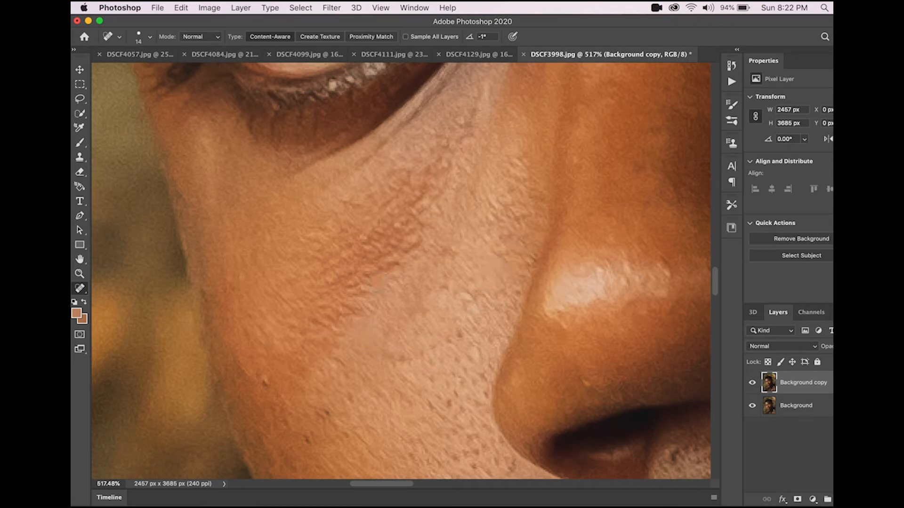
Step: Heal the dark spot at the outer end of the eyebrow
scroll(376, 283, "up", 10)
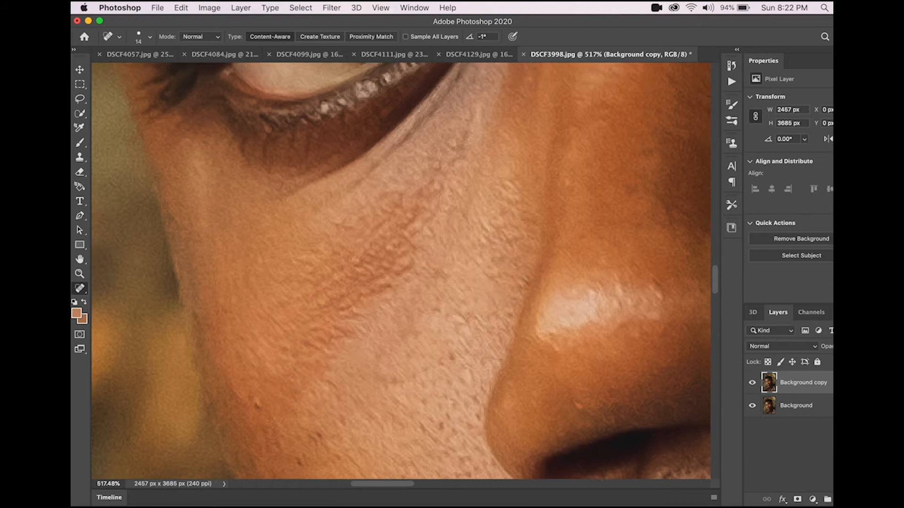
scroll(295, 379, "up", 5)
scroll(295, 379, "left", 5)
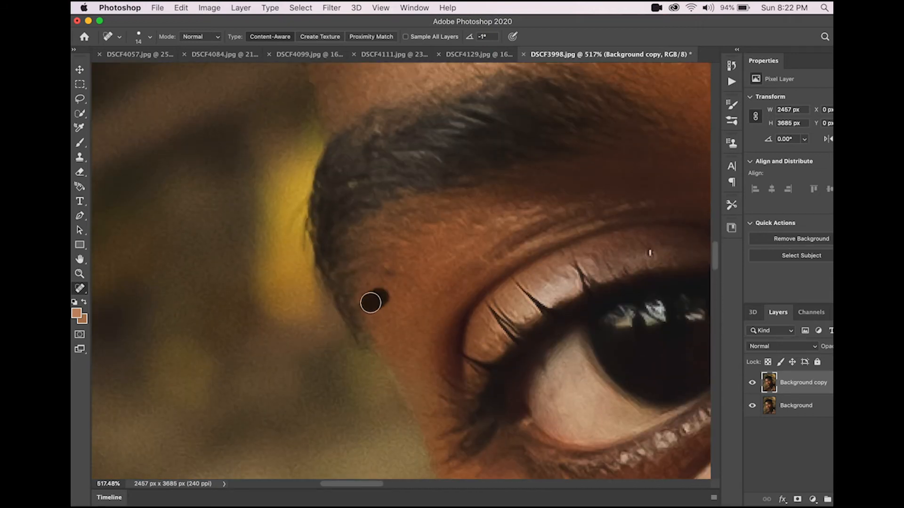
left_click_drag(368, 307, 369, 305)
left_click(370, 296)
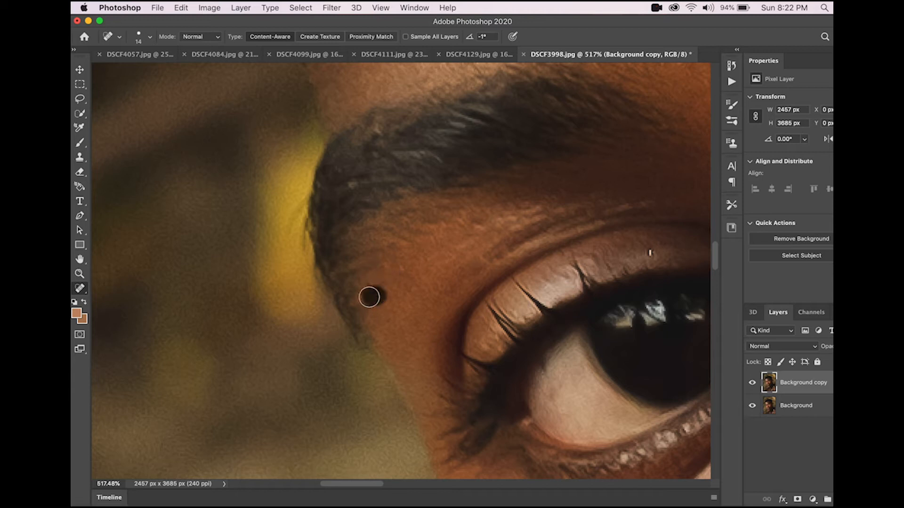
Step: Heal the blemishes on the forehead just above the eyebrow
scroll(408, 254, "up", 15)
scroll(408, 253, "right", 3)
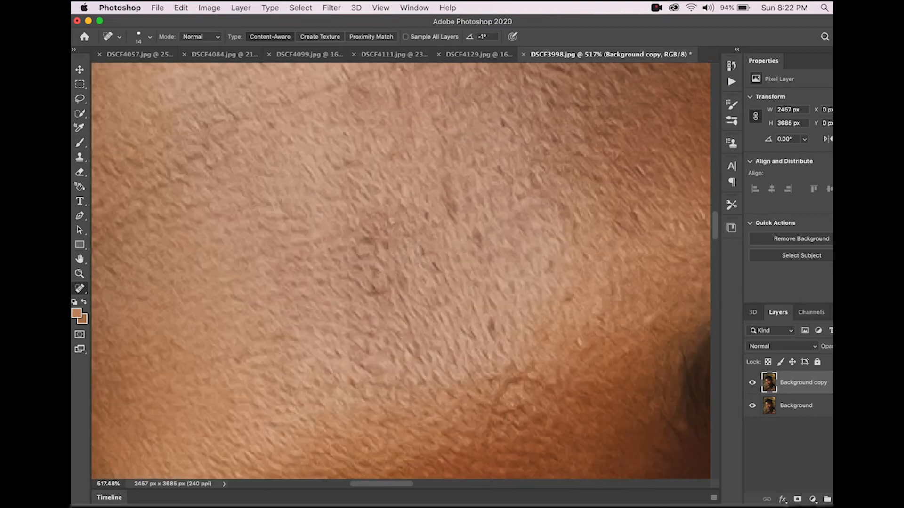
left_click_drag(372, 292, 381, 295)
left_click(436, 265)
left_click_drag(426, 210, 424, 228)
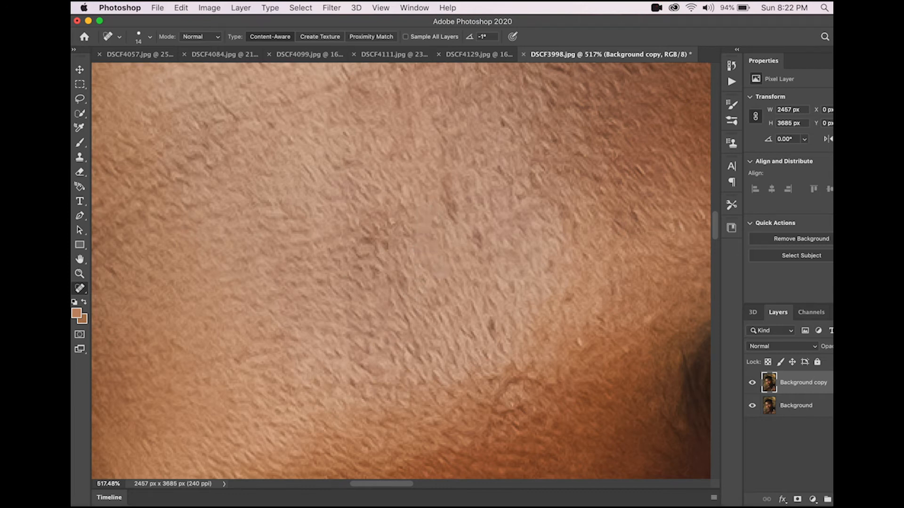
left_click_drag(486, 252, 479, 241)
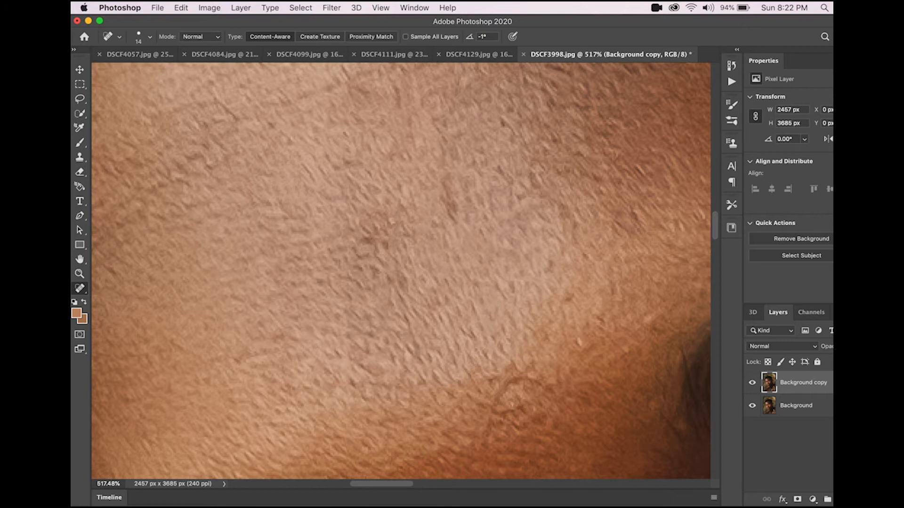
Step: Paint a healing stroke over the spots on the temple near the hairline
scroll(401, 271, "up", 5)
scroll(400, 271, "left", 4)
scroll(546, 238, "right", 12)
scroll(546, 237, "up", 3)
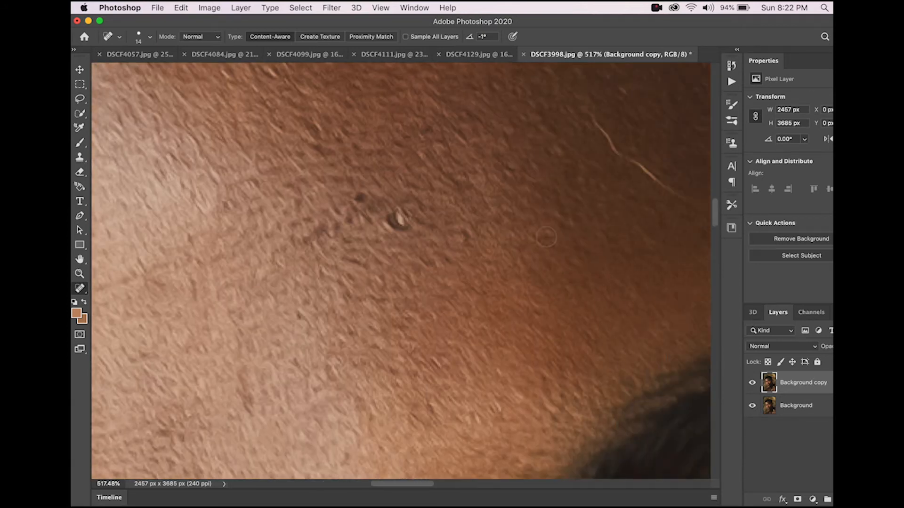
scroll(546, 238, "right", 4)
scroll(546, 237, "up", 3)
left_click_drag(485, 181, 582, 265)
scroll(499, 280, "left", 5)
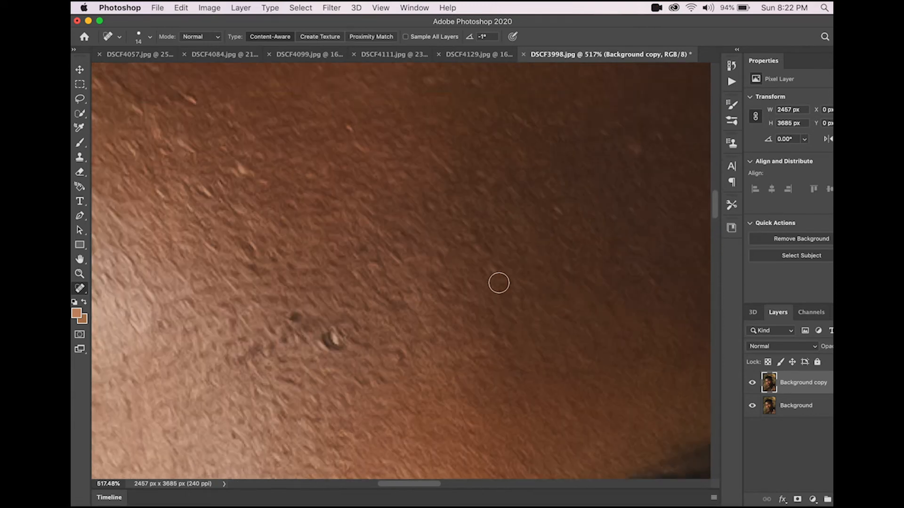
Step: Heal the scattered marks across the upper forehead with several brush strokes
scroll(499, 281, "down", 5)
scroll(303, 264, "up", 4)
scroll(303, 264, "left", 3)
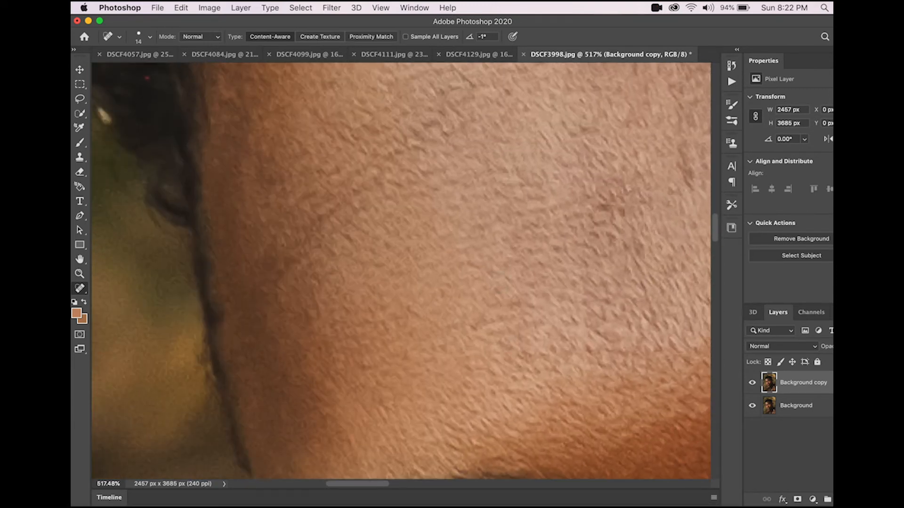
left_click_drag(325, 219, 377, 174)
left_click_drag(316, 243, 275, 297)
left_click_drag(379, 201, 396, 197)
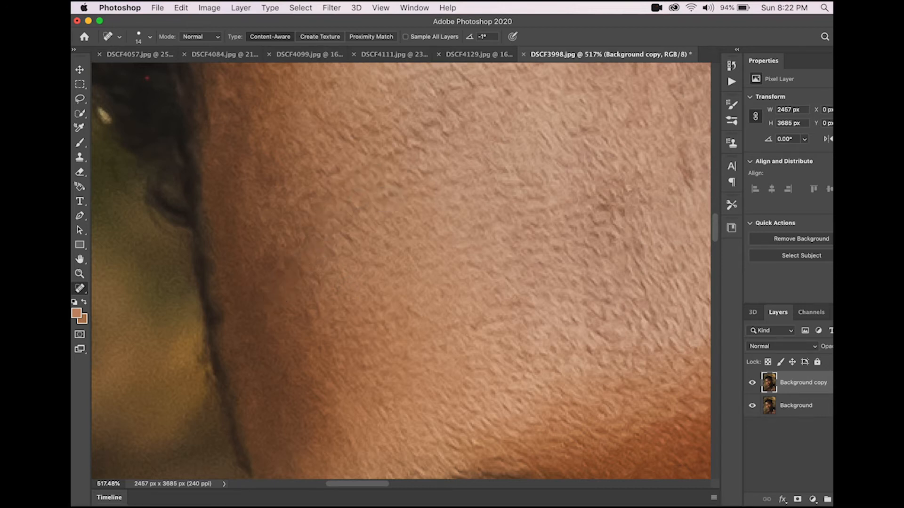
left_click_drag(371, 166, 371, 165)
left_click_drag(401, 205, 515, 169)
scroll(516, 170, "right", 5)
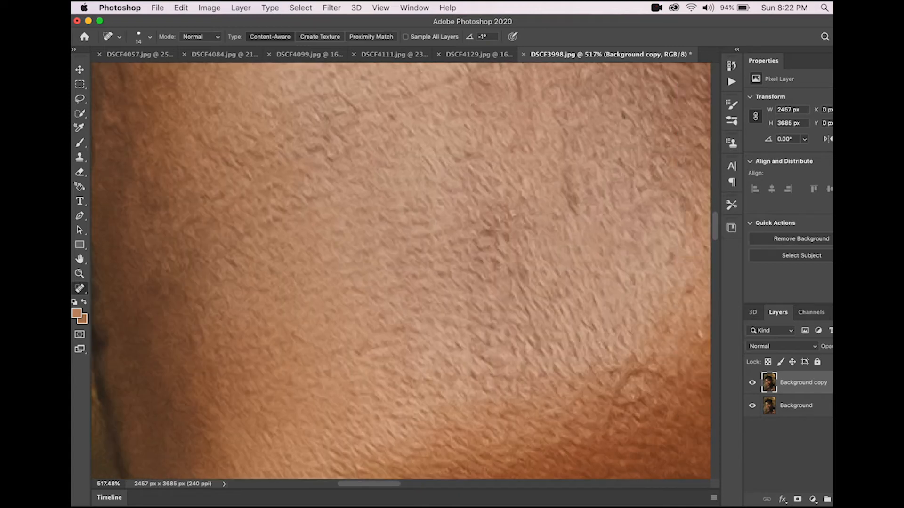
left_click_drag(396, 235, 395, 235)
Step: Heal a remaining spot on the lighter part of the forehead
scroll(424, 234, "right", 5)
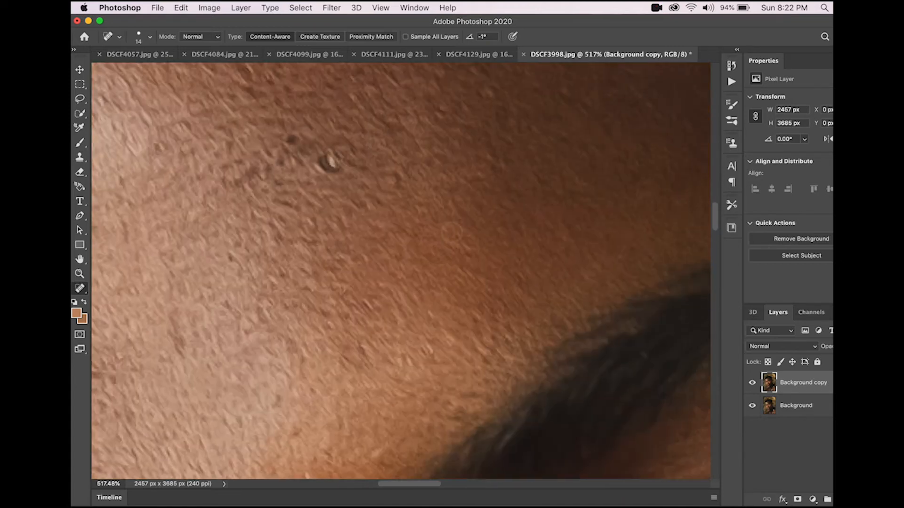
scroll(452, 232, "down", 5)
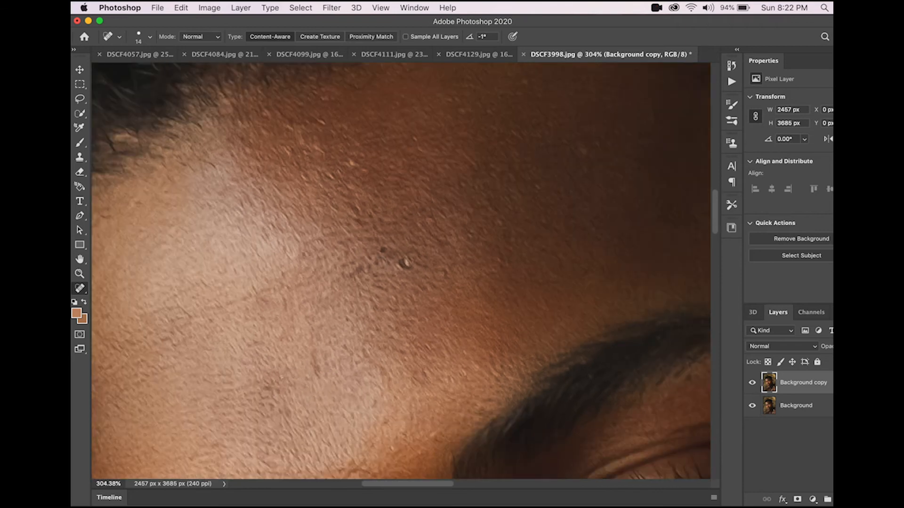
left_click_drag(226, 308, 224, 309)
scroll(400, 270, "right", 3)
scroll(400, 270, "up", 2)
scroll(315, 294, "down", 5)
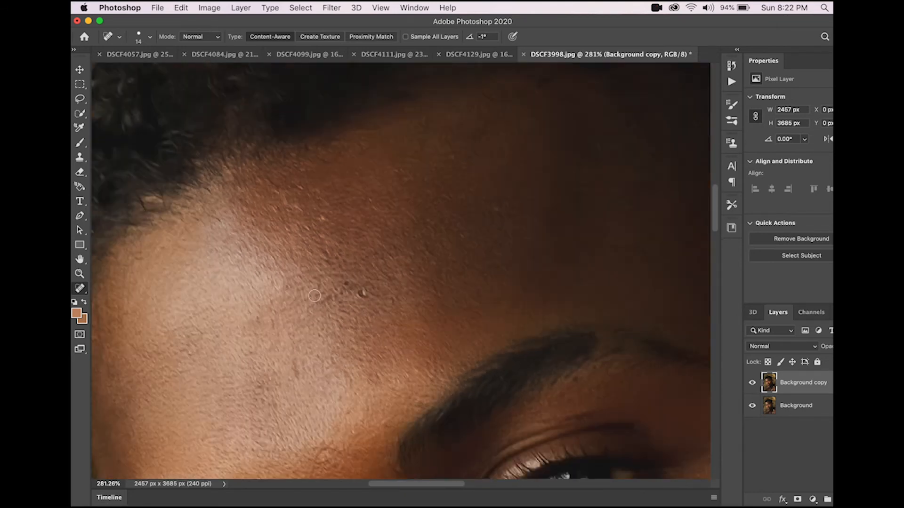
scroll(278, 341, "down", 5)
scroll(279, 341, "left", 1)
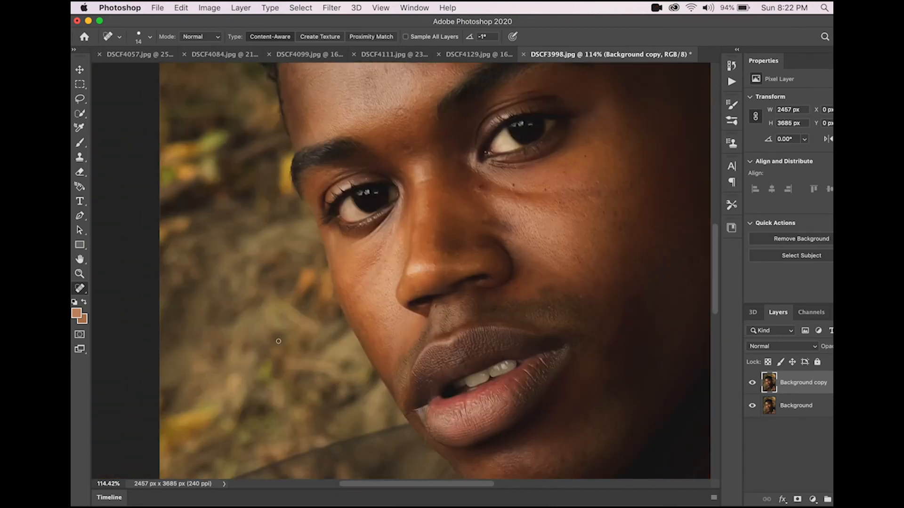
Step: Heal the blemishes on the chin below the lower lip
scroll(278, 341, "down", 5)
scroll(329, 358, "right", 1)
scroll(504, 210, "up", 5)
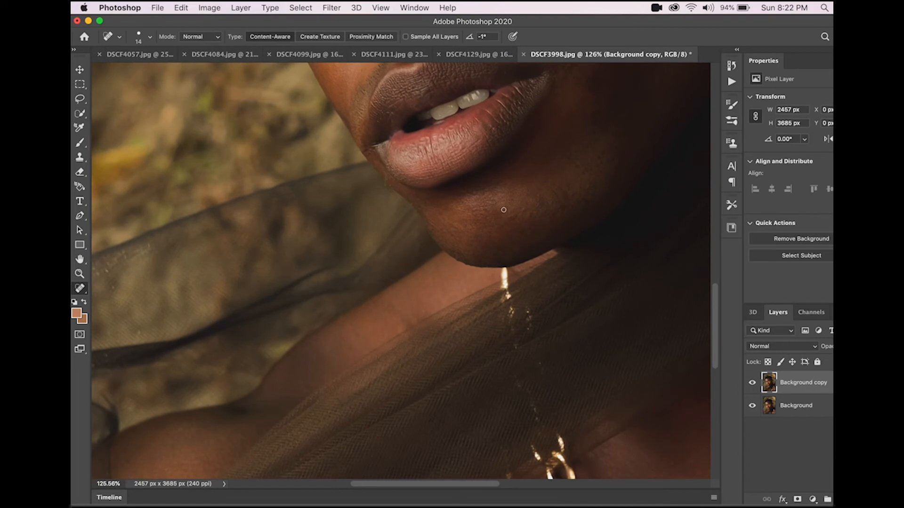
scroll(501, 198, "down", 1)
scroll(504, 200, "right", 1)
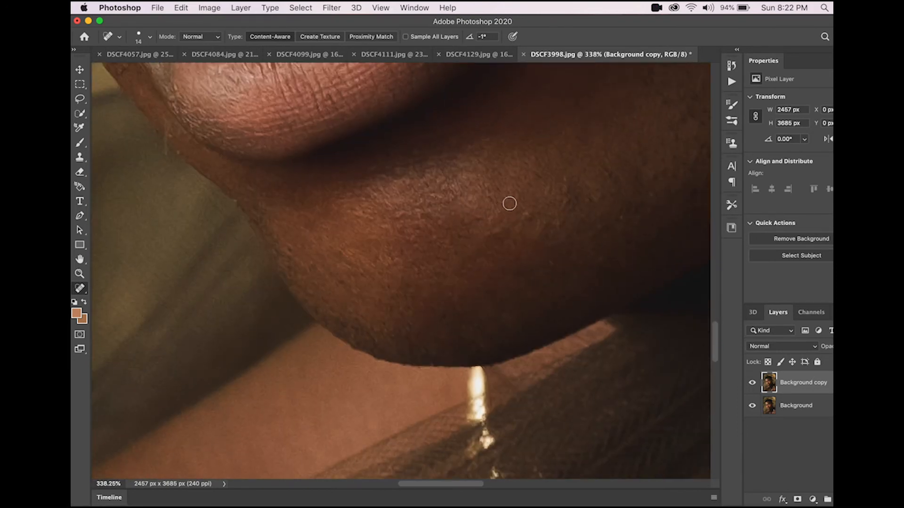
left_click(528, 221)
scroll(520, 283, "down", 3)
left_click_drag(206, 166, 218, 183)
left_click(212, 154)
scroll(268, 183, "up", 5)
scroll(270, 182, "up", 5)
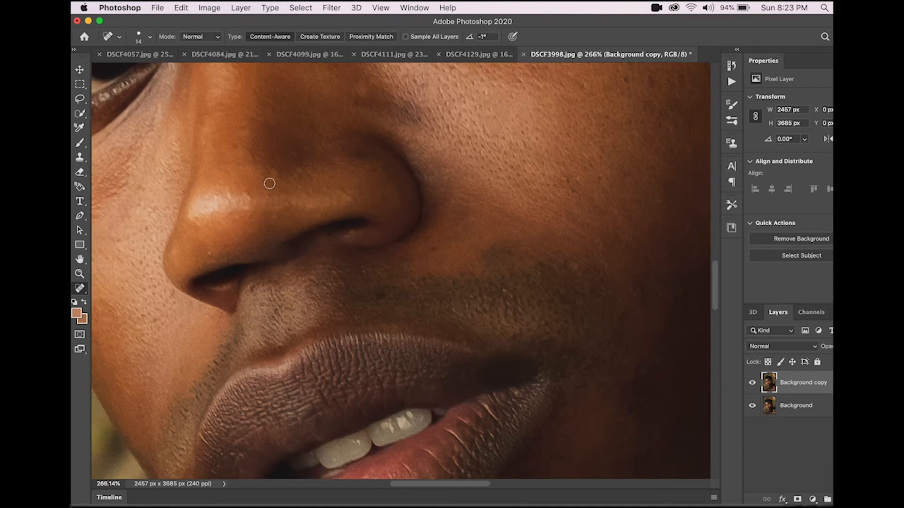
Step: Review the whole retouched face at a reduced zoom
scroll(269, 183, "down", 5)
scroll(269, 184, "down", 3)
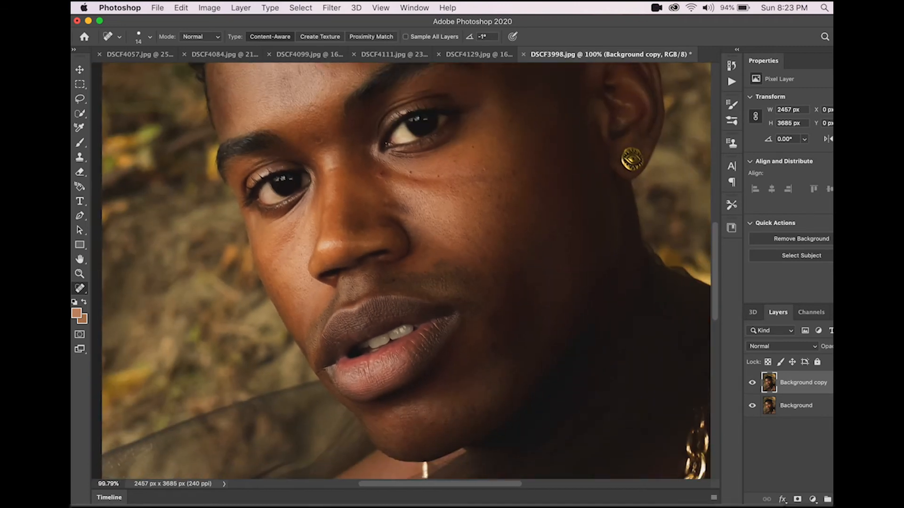
scroll(266, 188, "down", 1)
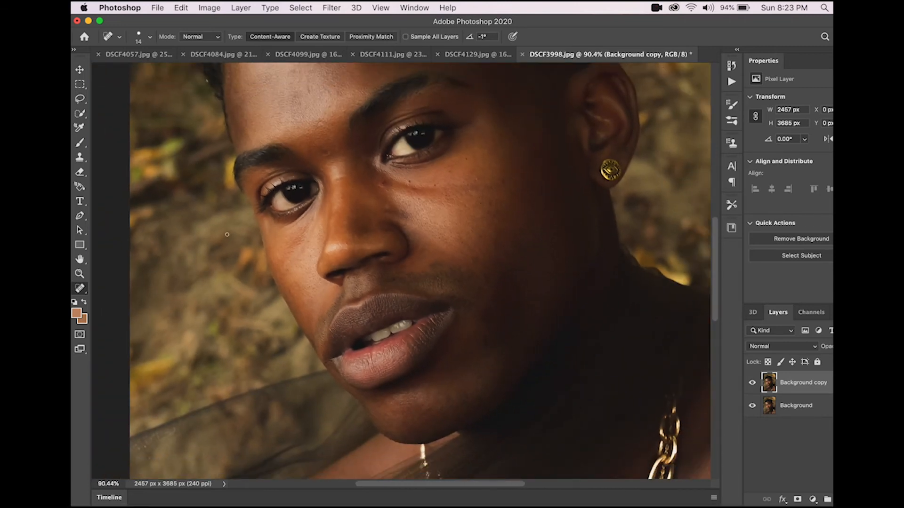
right_click(452, 350)
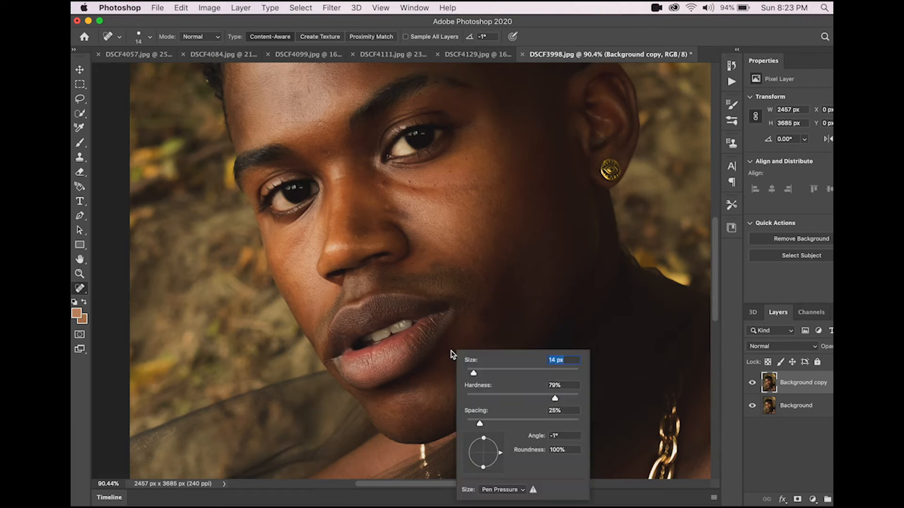
scroll(433, 316, "right", 1)
key("Escape")
scroll(428, 313, "down", 2)
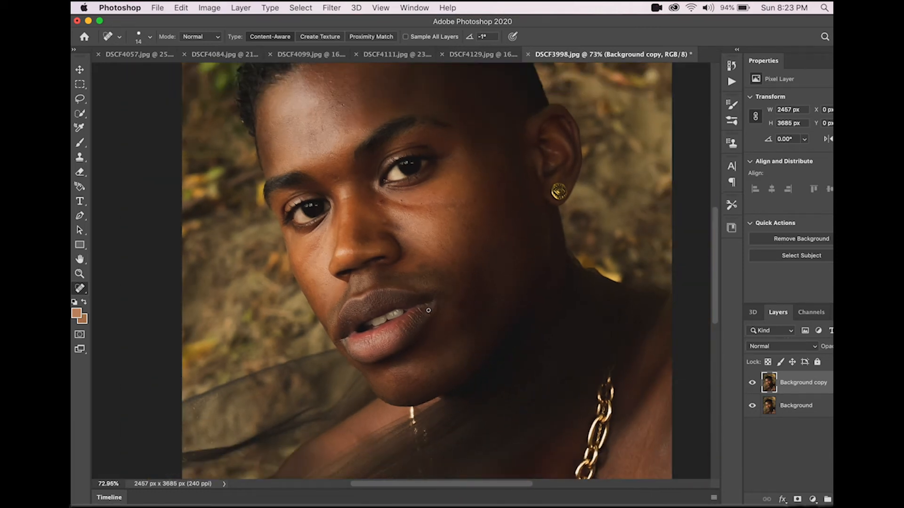
scroll(421, 323, "down", 3)
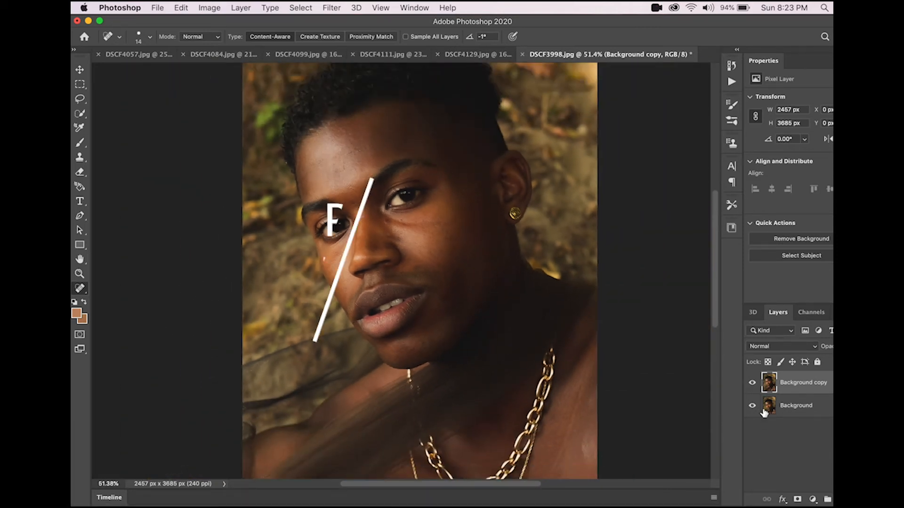
Step: Hide and show the retouched layer to compare the portrait before and after healing
left_click(752, 383)
left_click(752, 383)
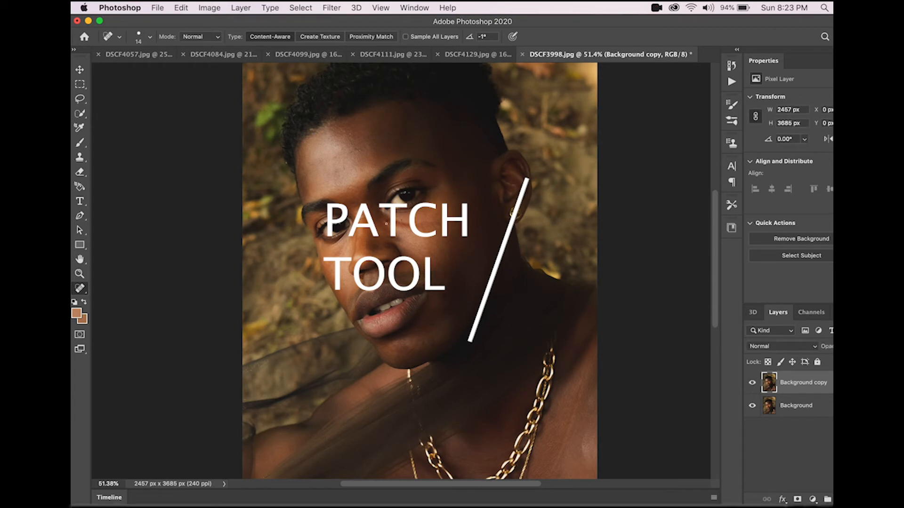
scroll(400, 256, "up", 2)
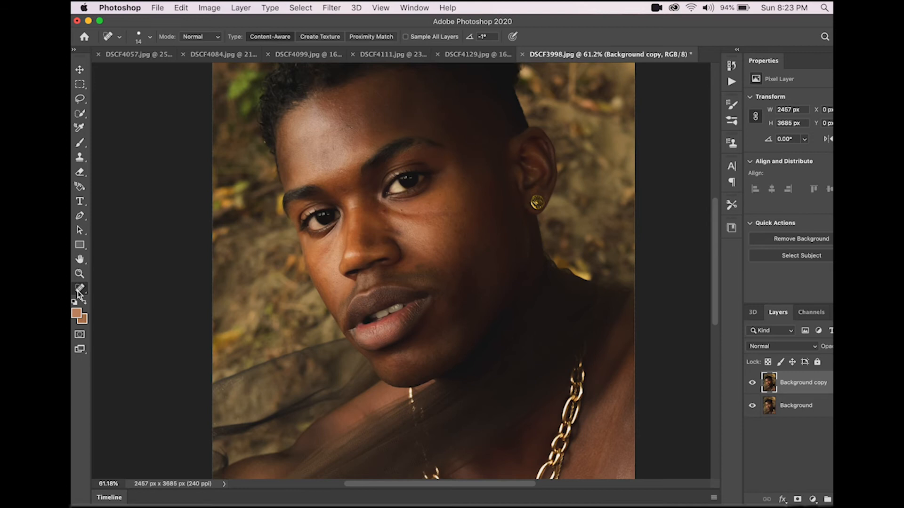
Step: Switch to the Patch Tool and patch the dark spot on the cheek beside the nostril
right_click(80, 290)
left_click(141, 339)
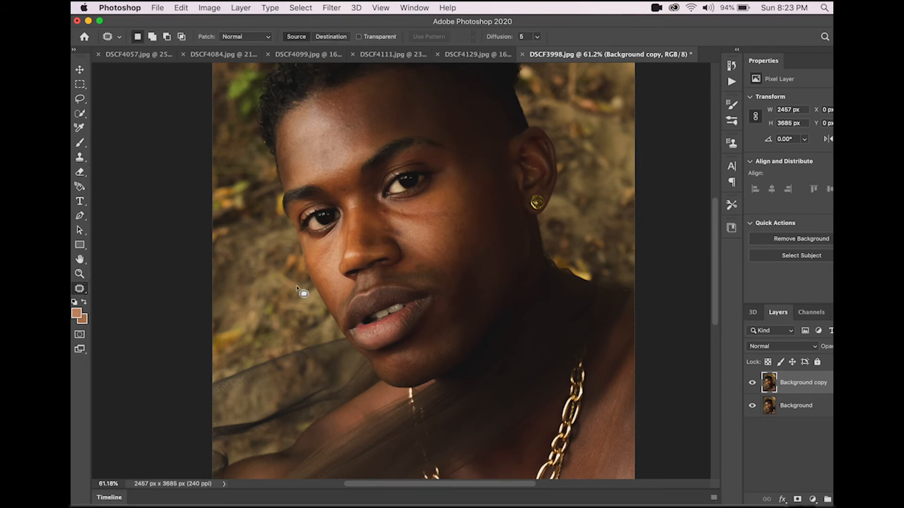
scroll(395, 277, "left", 5)
scroll(395, 277, "down", 4)
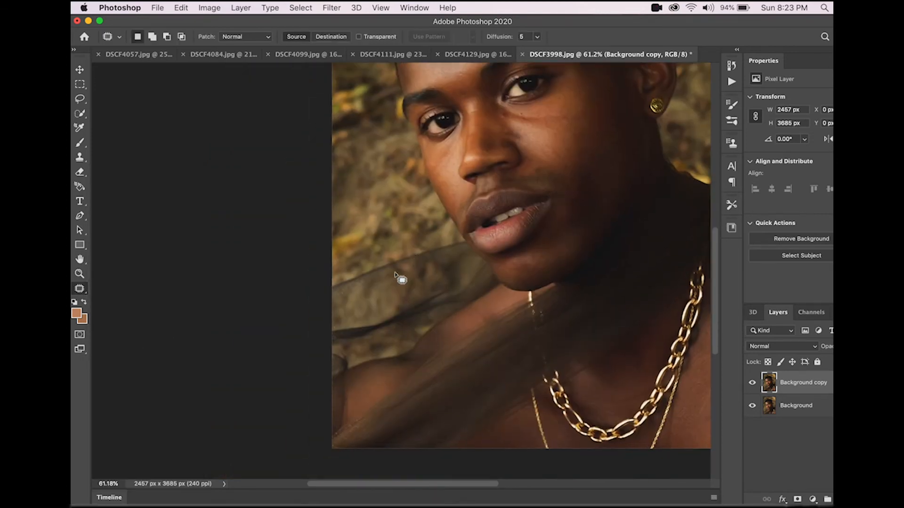
scroll(511, 227, "up", 5)
scroll(510, 227, "right", 5)
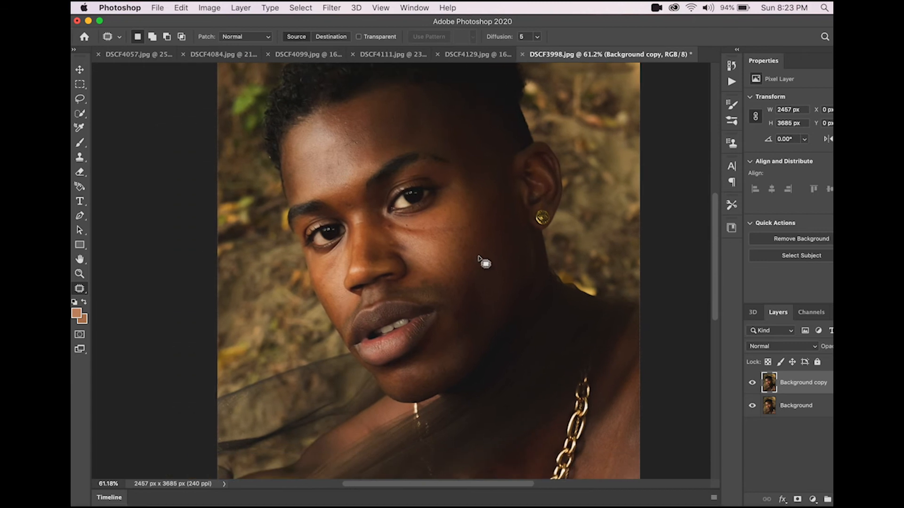
scroll(436, 300, "up", 8)
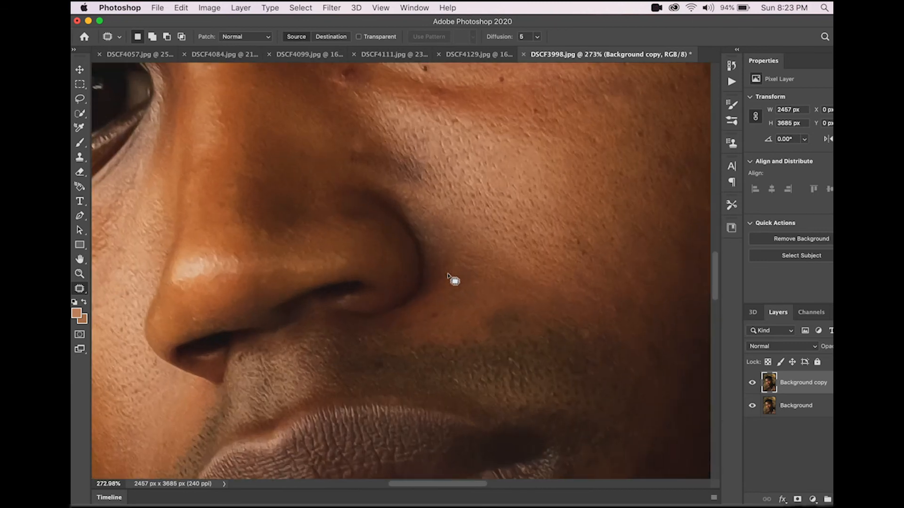
scroll(455, 282, "down", 1)
mouse_move(487, 283)
left_mouse_down()
mouse_move(469, 293)
mouse_move(491, 314)
left_mouse_up()
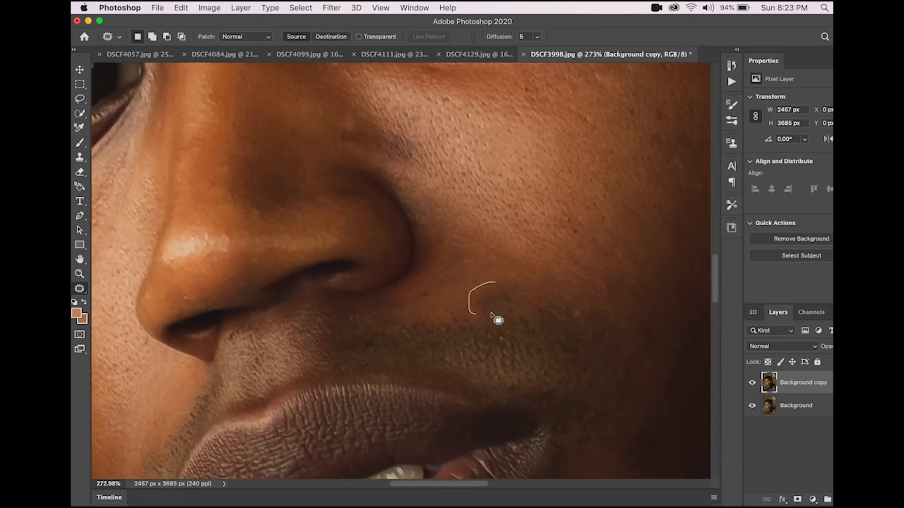
mouse_move(504, 282)
left_mouse_down()
mouse_move(513, 266)
mouse_move(504, 263)
mouse_move(505, 278)
mouse_move(517, 282)
left_mouse_up()
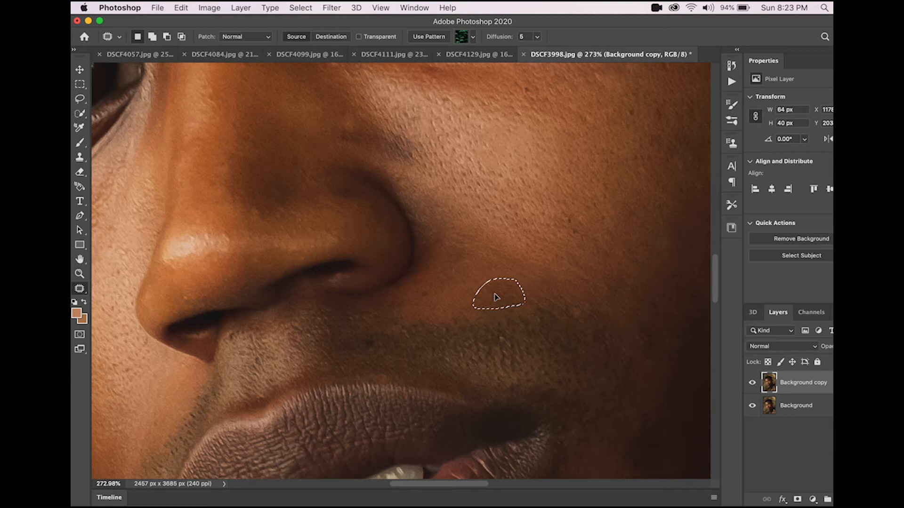
left_click(505, 274)
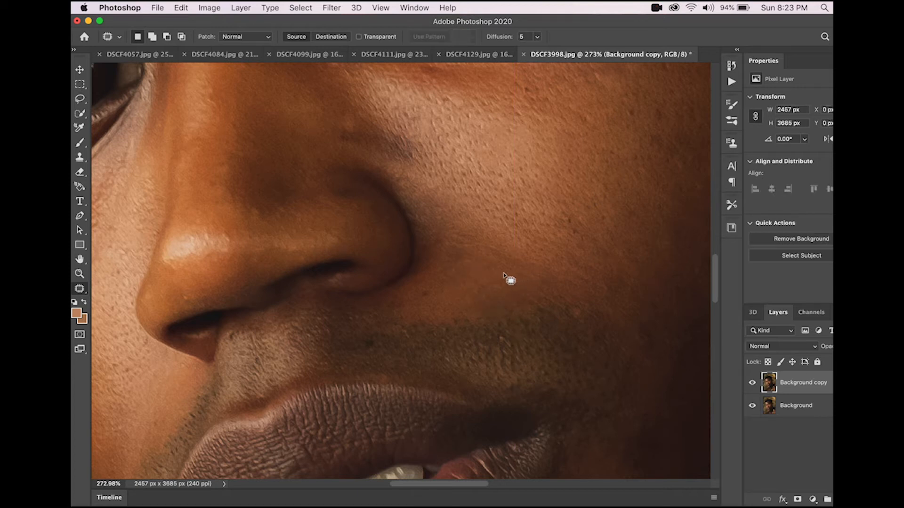
Step: Patch the dark spot on the lower cheek just above the beard line
left_click_drag(520, 300, 489, 301)
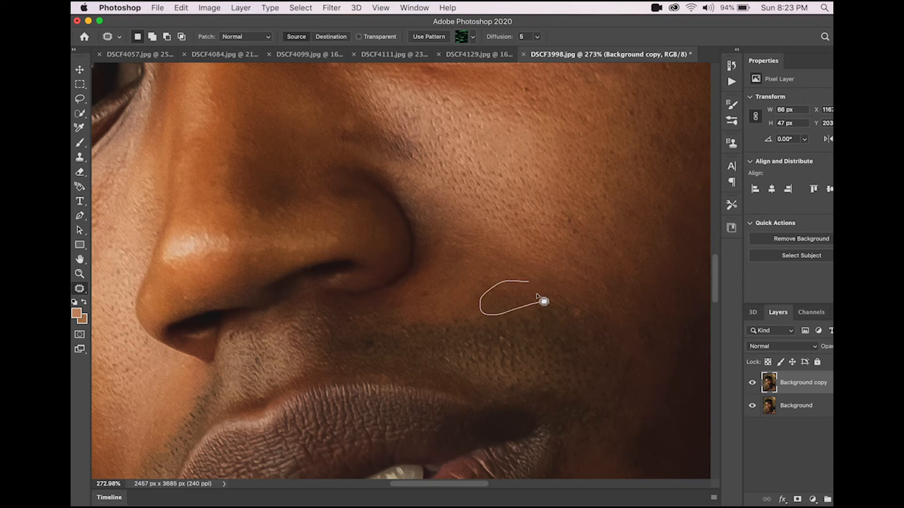
left_click_drag(498, 281, 500, 248)
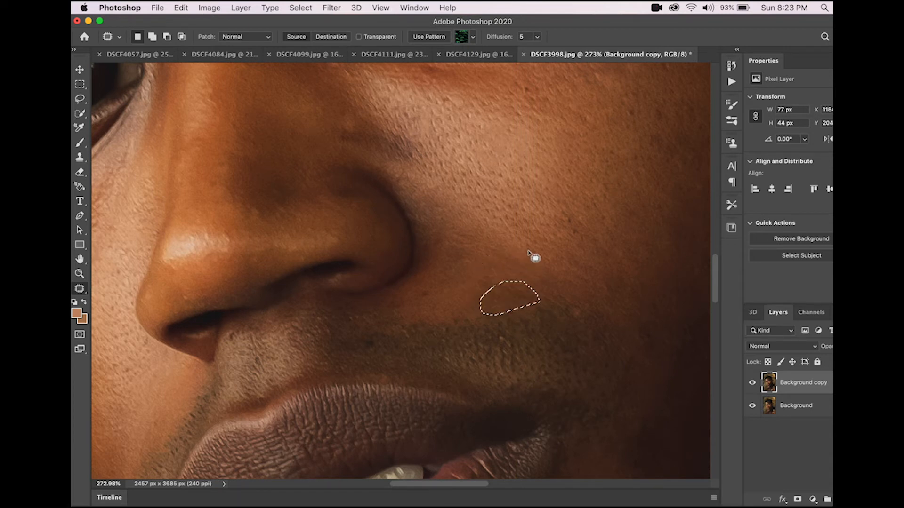
left_click_drag(512, 297, 500, 262)
Step: Patch the discoloured area on the cheek beside the upper side of the nose
scroll(520, 258, "up", 5)
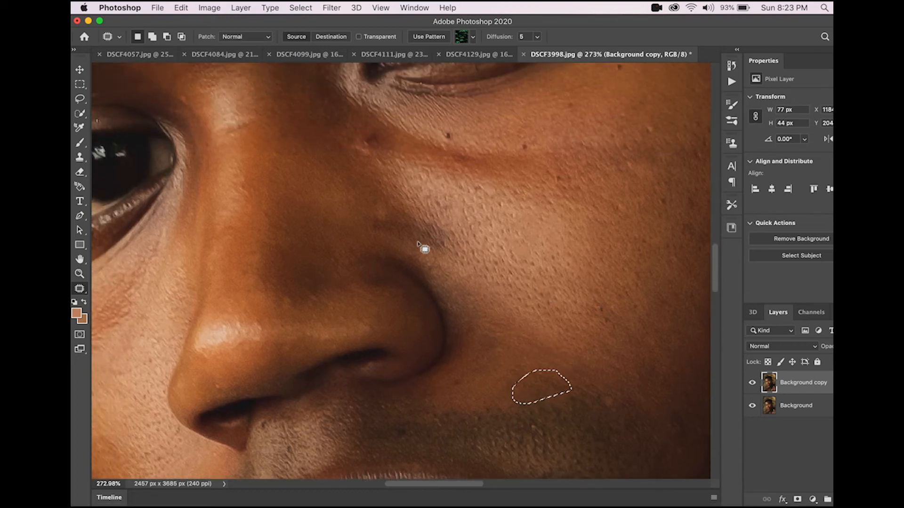
mouse_move(444, 229)
left_mouse_down()
mouse_move(385, 210)
mouse_move(365, 218)
left_mouse_up()
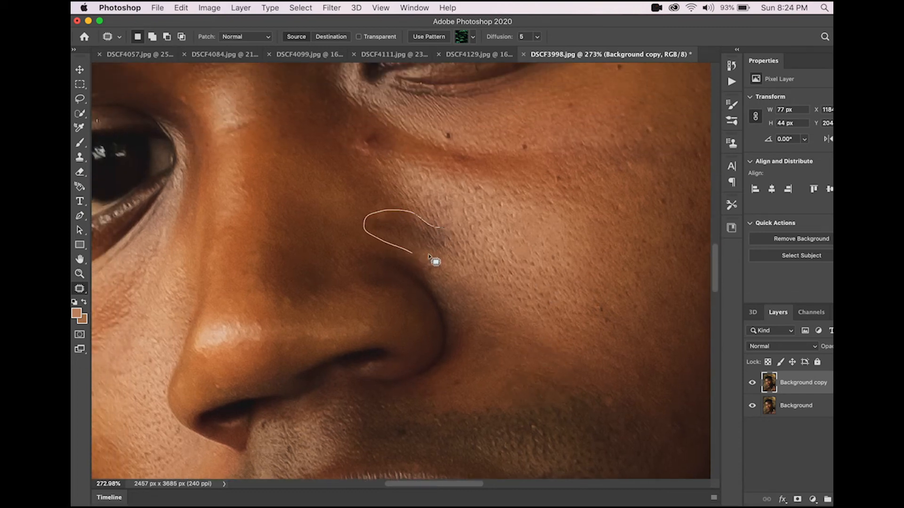
mouse_move(444, 223)
left_mouse_down()
mouse_move(407, 222)
mouse_move(398, 204)
left_mouse_up()
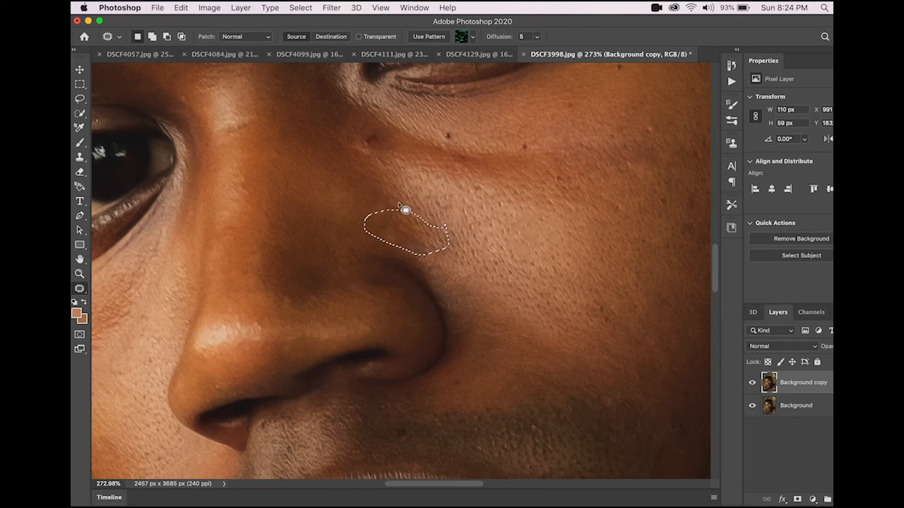
left_click_drag(408, 236, 398, 207)
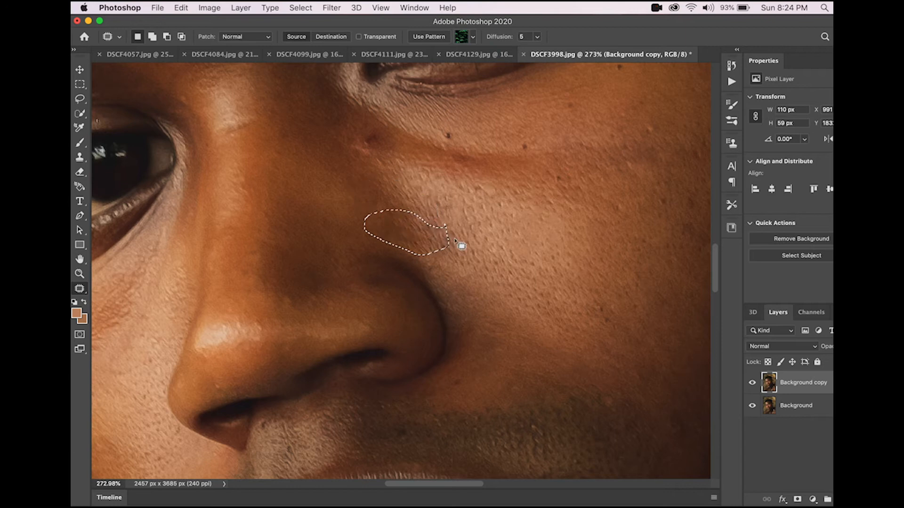
left_click_drag(417, 238, 416, 201)
left_click(449, 222)
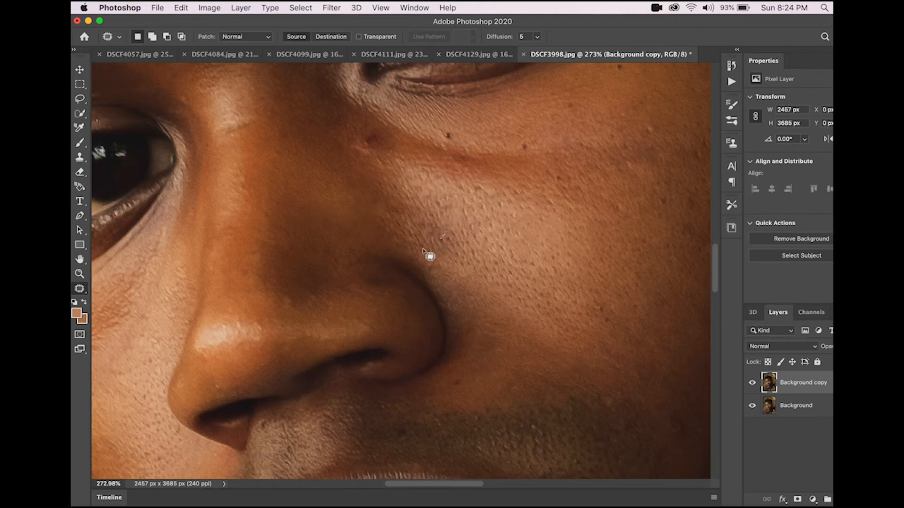
Step: Patch a second small area of skin on the cheek beside the nose
left_click_drag(458, 244, 426, 185)
left_click(464, 218)
mouse_move(430, 218)
left_mouse_down()
mouse_move(453, 262)
mouse_move(460, 238)
mouse_move(440, 213)
left_mouse_up()
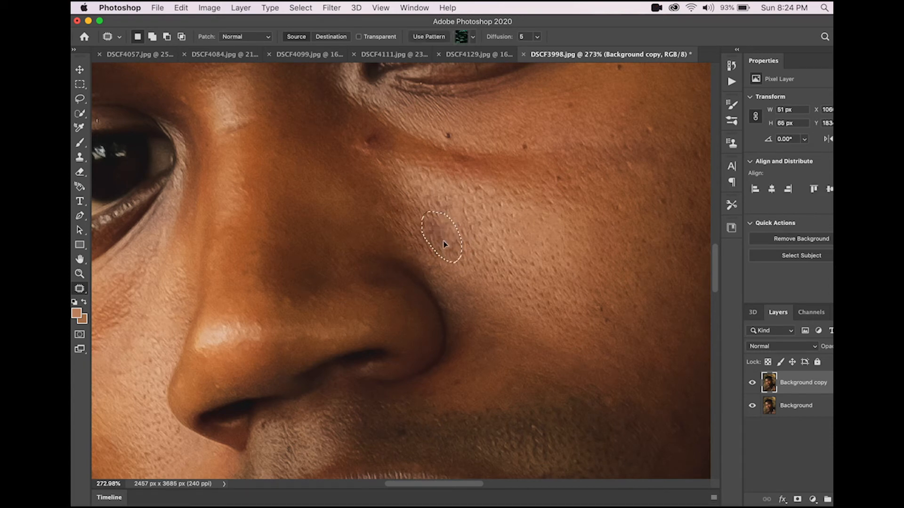
left_click(469, 231)
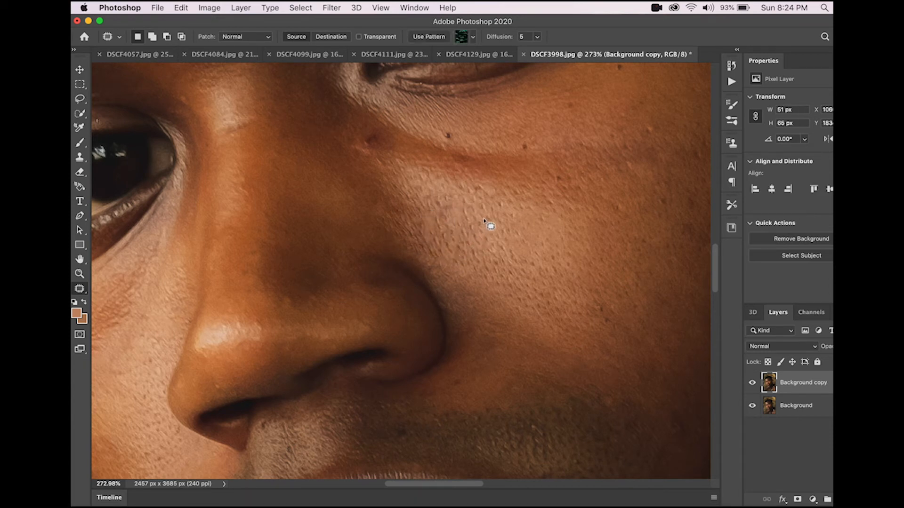
Step: Patch the dark spots on the cheek just below the eye
scroll(459, 239, "up", 3)
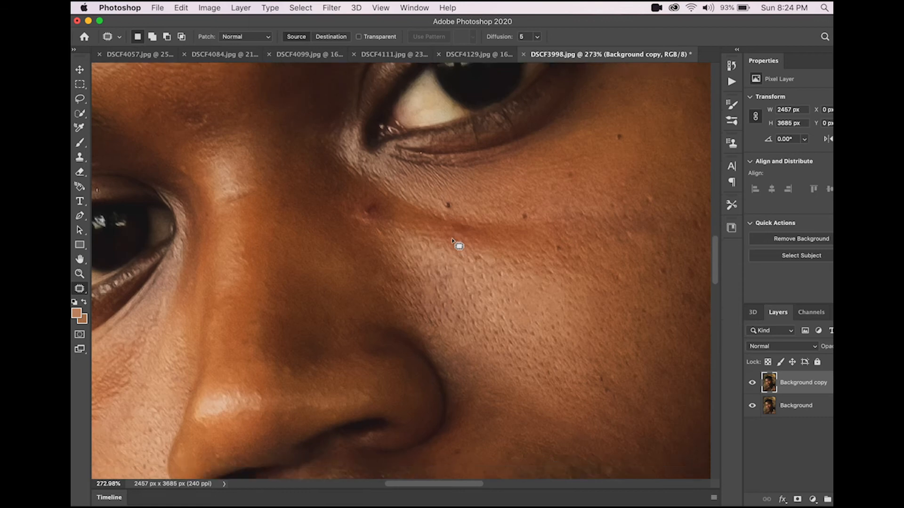
scroll(452, 240, "up", 1)
scroll(425, 273, "right", 2)
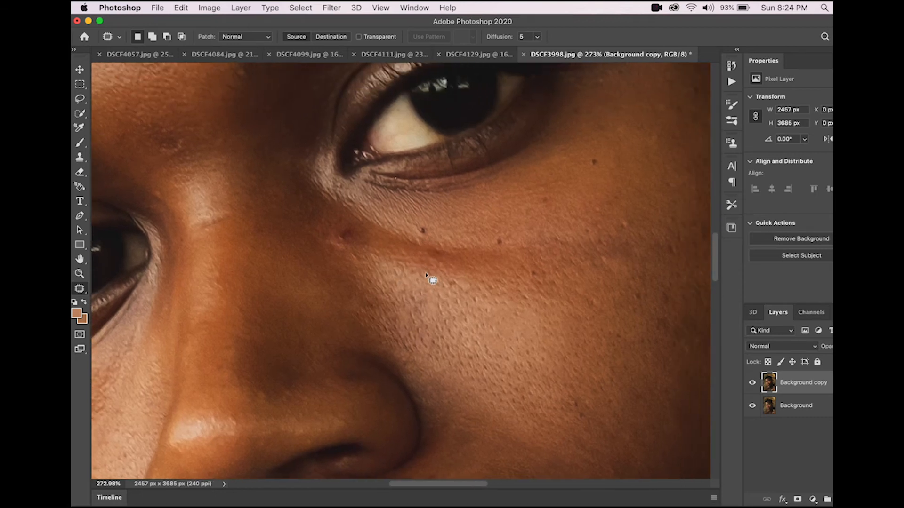
scroll(528, 237, "right", 2)
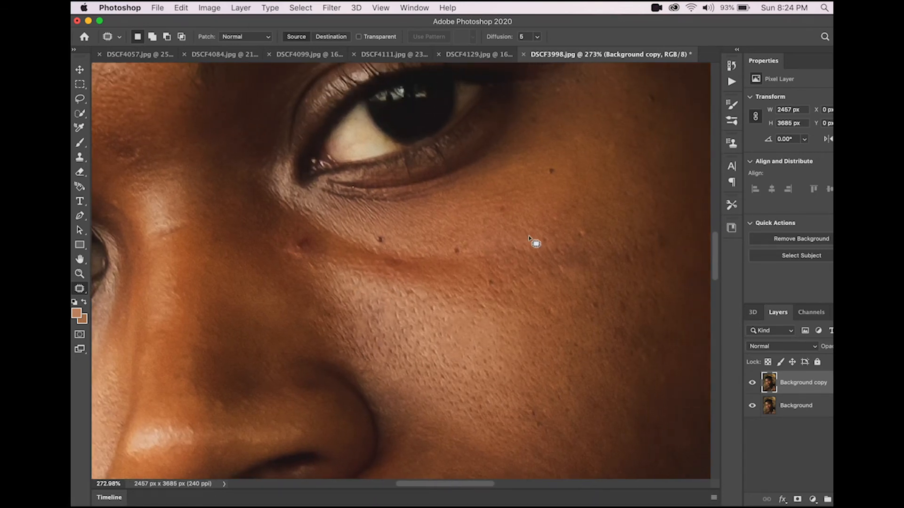
left_click_drag(570, 244, 485, 256)
mouse_move(560, 278)
left_mouse_down()
mouse_move(588, 259)
mouse_move(571, 241)
left_mouse_up()
mouse_move(531, 271)
left_mouse_down()
mouse_move(538, 304)
mouse_move(527, 226)
left_mouse_up()
Step: Patch further uneven skin areas on the cheek below the eye
left_click_drag(619, 239, 602, 238)
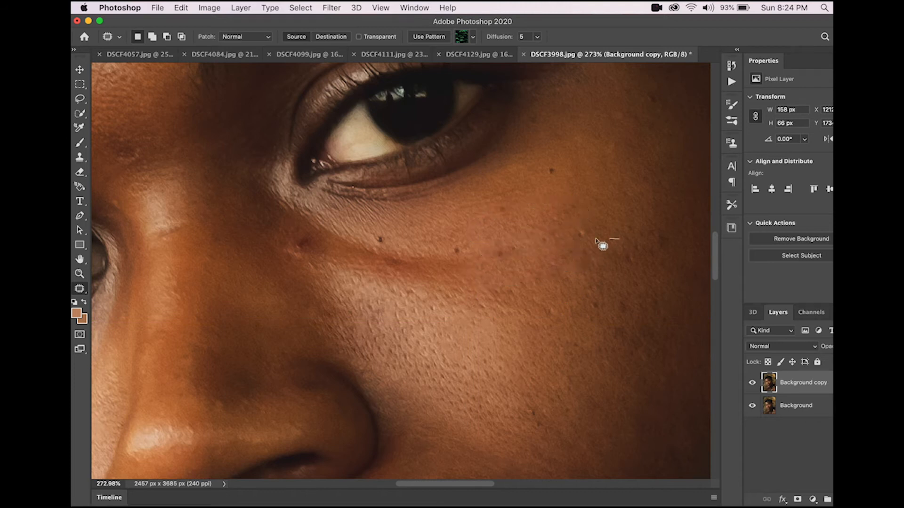
mouse_move(551, 273)
left_mouse_down()
mouse_move(631, 272)
mouse_move(631, 250)
mouse_move(611, 224)
mouse_move(615, 200)
left_mouse_up()
left_click_drag(567, 258, 562, 204)
left_click(542, 260)
left_click_drag(553, 260, 496, 278)
mouse_move(529, 312)
left_mouse_down()
mouse_move(566, 286)
mouse_move(558, 261)
left_mouse_up()
left_click_drag(552, 321, 500, 281)
left_click(476, 277)
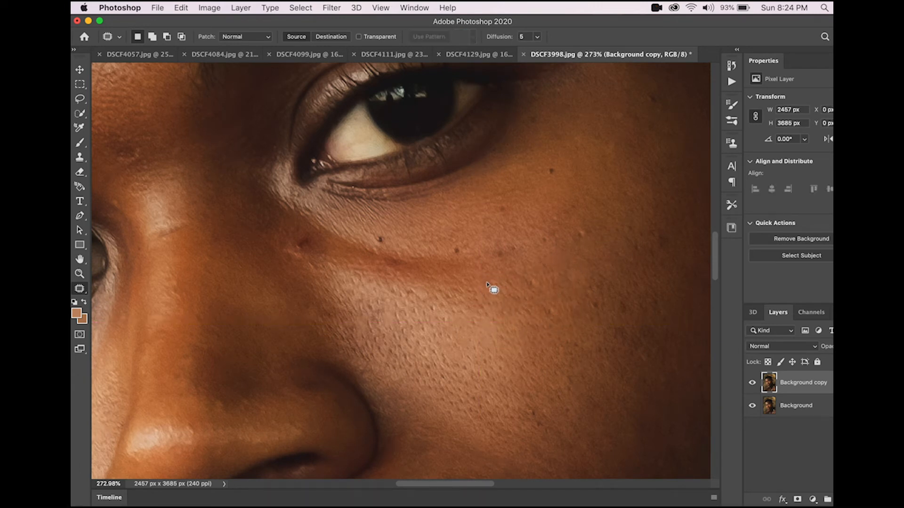
Step: Patch the skin along the crease beneath the eye and deselect
mouse_move(493, 301)
left_mouse_down()
mouse_move(488, 283)
mouse_move(457, 289)
mouse_move(456, 227)
left_mouse_up()
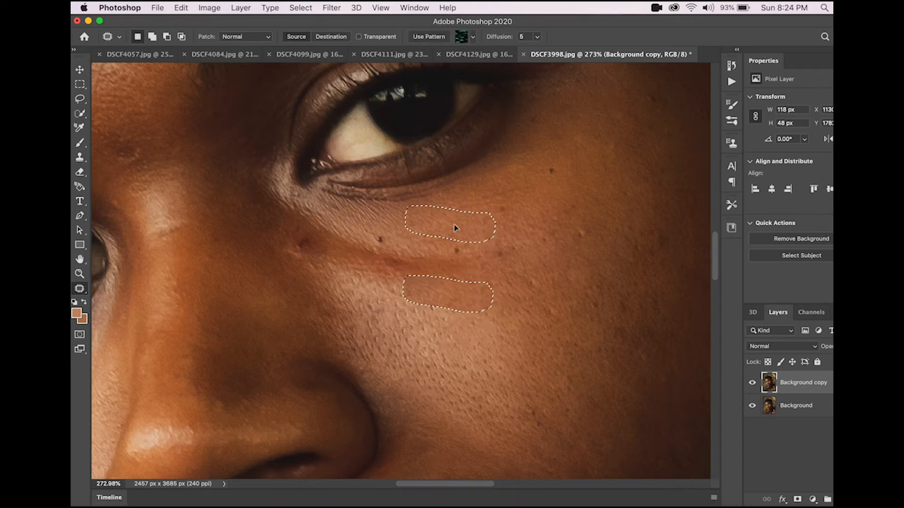
left_click(496, 264)
left_click_drag(484, 253, 474, 254)
mouse_move(474, 286)
left_mouse_down()
mouse_move(496, 260)
mouse_move(460, 251)
mouse_move(456, 218)
mouse_move(464, 223)
left_mouse_up()
key("cmd+d")
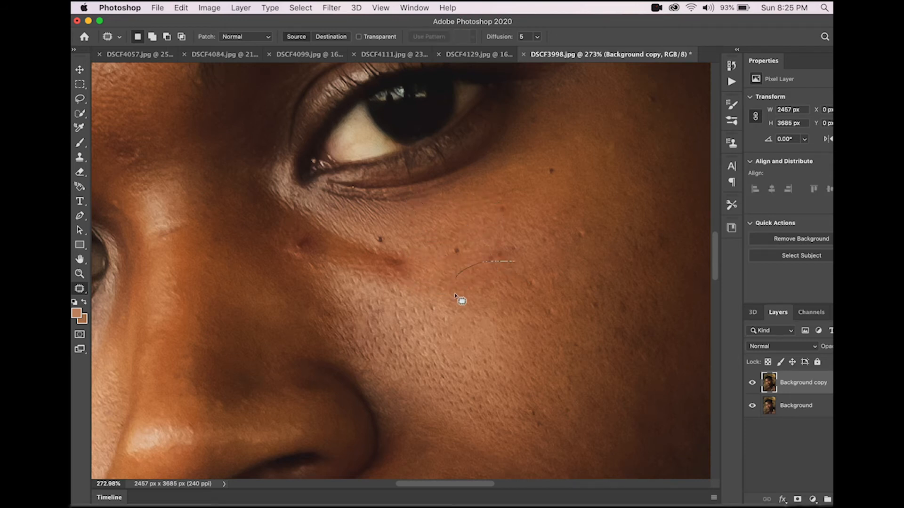
left_click_drag(517, 272, 487, 228)
key("super+d")
Step: Patch the crease area under the eye and a small spot near its inner end
scroll(445, 281, "left", 3)
mouse_move(488, 257)
left_mouse_down()
mouse_move(417, 236)
mouse_move(428, 277)
mouse_move(488, 293)
mouse_move(491, 258)
mouse_move(524, 288)
mouse_move(563, 297)
left_mouse_up()
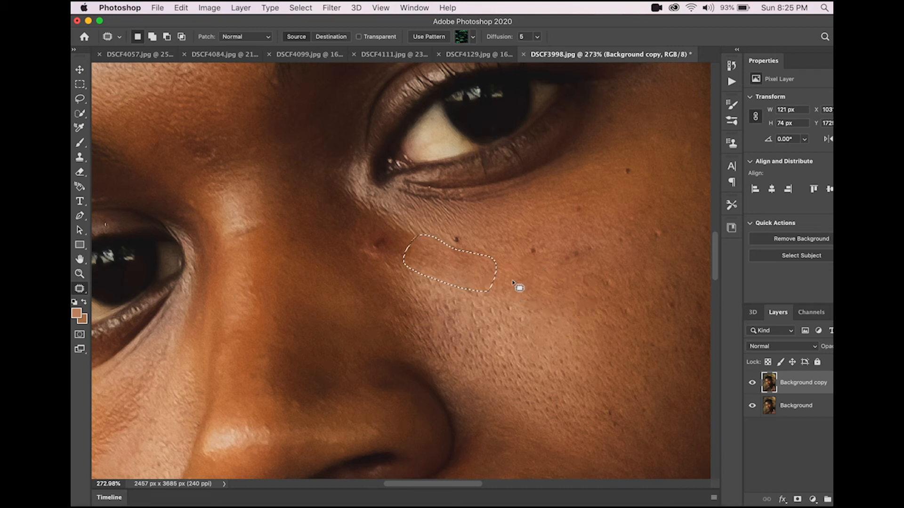
key("cmd+d")
mouse_move(483, 245)
left_mouse_down()
mouse_move(449, 245)
mouse_move(496, 256)
mouse_move(470, 256)
mouse_move(500, 234)
left_mouse_up()
key("cmd+d")
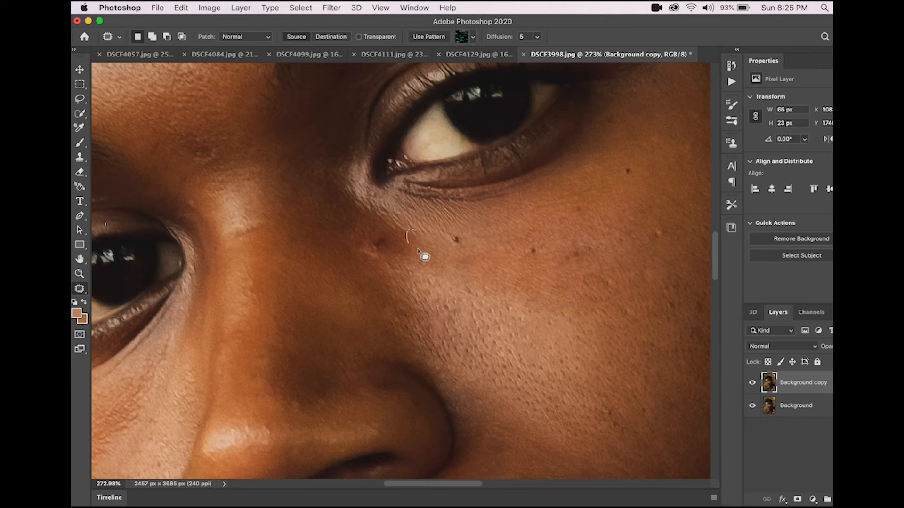
mouse_move(421, 239)
left_mouse_down()
mouse_move(414, 238)
mouse_move(433, 238)
mouse_move(423, 250)
left_mouse_up()
left_click(555, 189)
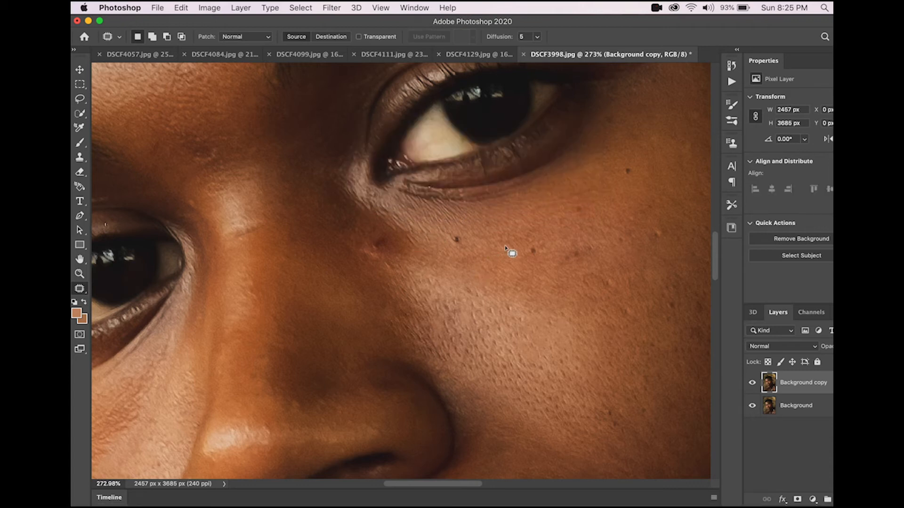
Step: Hide and show the retouched layer to compare the under-eye area before and after
scroll(511, 253, "up", 1)
scroll(512, 253, "right", 1)
scroll(512, 253, "down", 2)
scroll(512, 253, "right", 1)
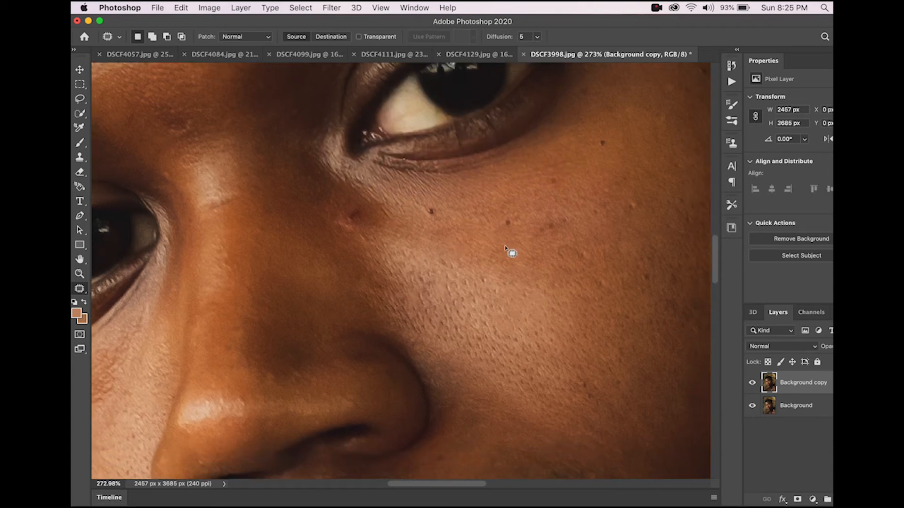
left_click(752, 383)
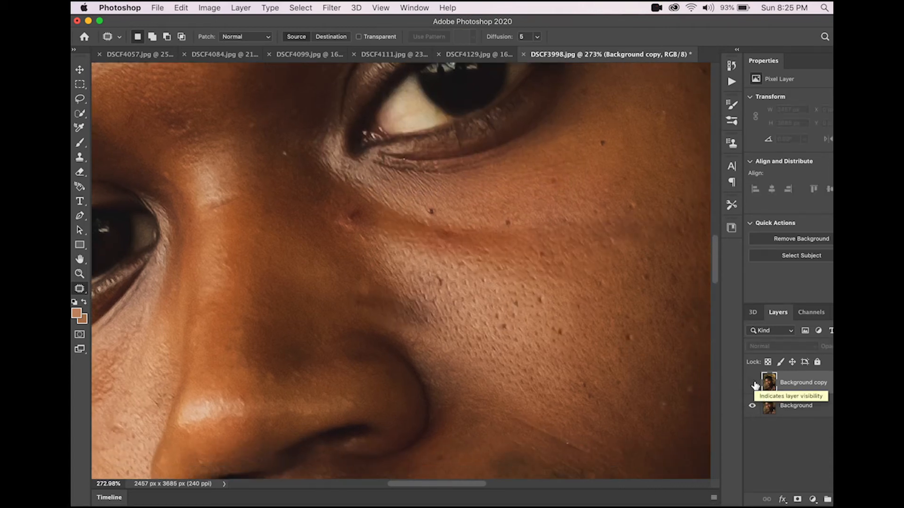
left_click(752, 382)
Step: Patch another section of the cheek crease beneath the eye
mouse_move(466, 254)
left_mouse_down()
mouse_move(394, 243)
mouse_move(387, 255)
mouse_move(440, 277)
mouse_move(478, 267)
left_mouse_up()
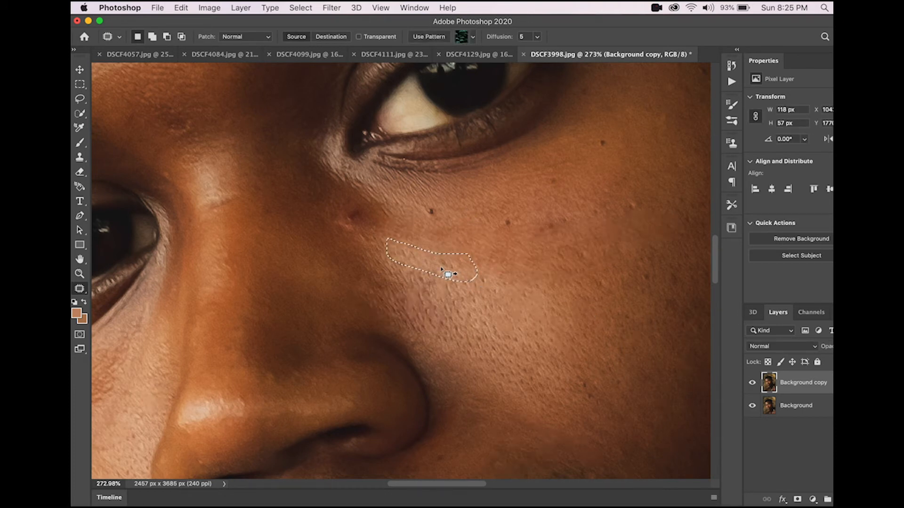
mouse_move(443, 264)
left_mouse_down()
mouse_move(505, 263)
mouse_move(502, 298)
mouse_move(479, 262)
mouse_move(506, 301)
mouse_move(495, 304)
mouse_move(492, 294)
left_mouse_up()
key("super+d")
key("super+d")
Step: Review the whole face at a reduced zoom and toggle the retouched layer to compare
scroll(532, 280, "right", 4)
scroll(532, 280, "up", 1)
scroll(532, 280, "right", 2)
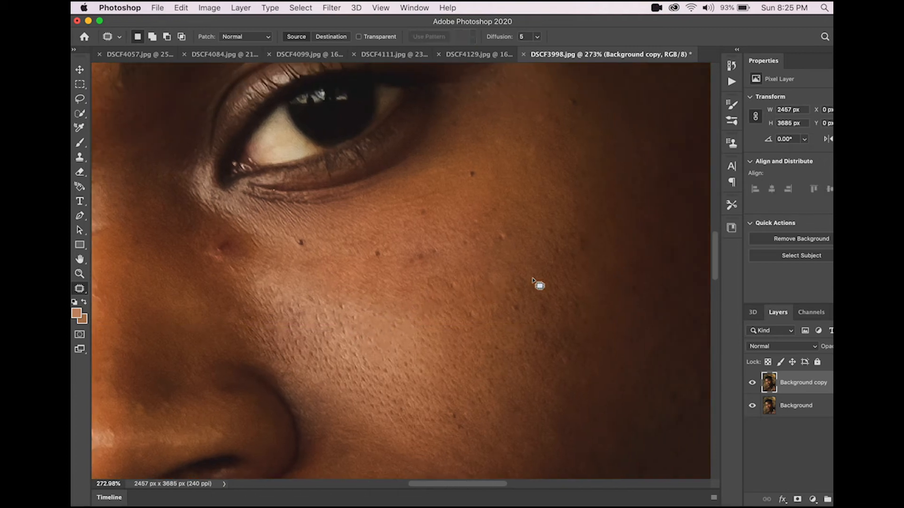
scroll(533, 279, "down", 5)
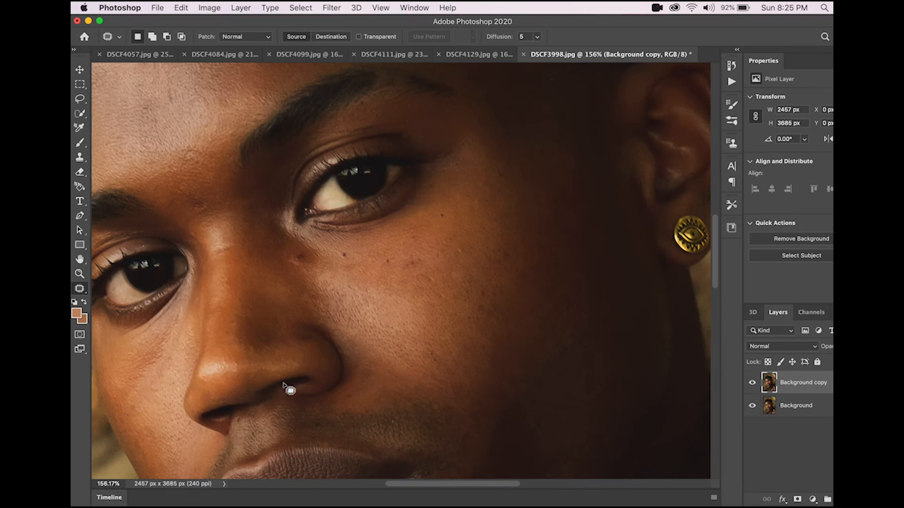
scroll(277, 391, "down", 2)
scroll(276, 394, "down", 4)
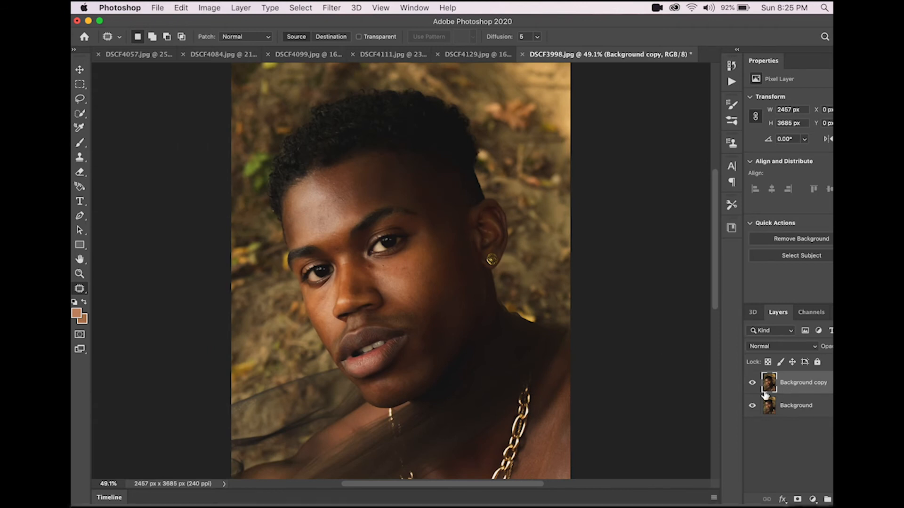
left_click(753, 384)
left_click(752, 383)
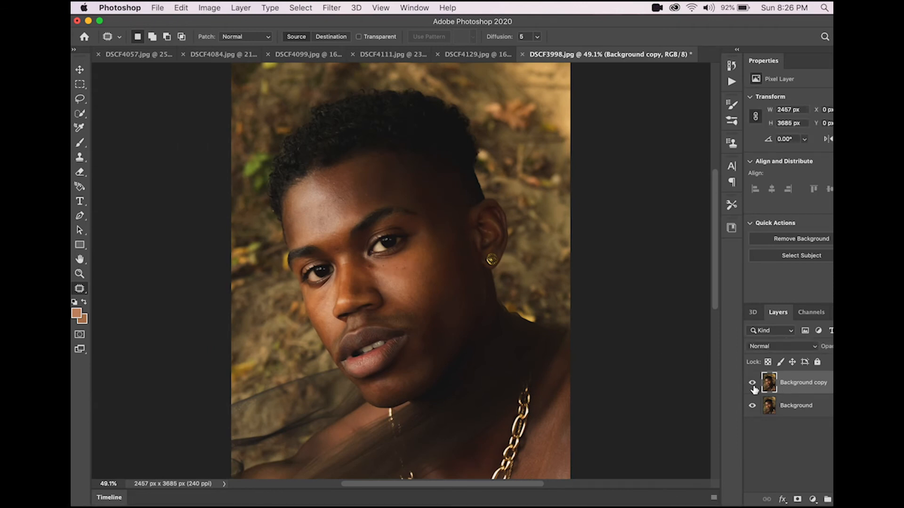
Step: Try to patch a small spot on the cheek below the eye
scroll(414, 269, "up", 4)
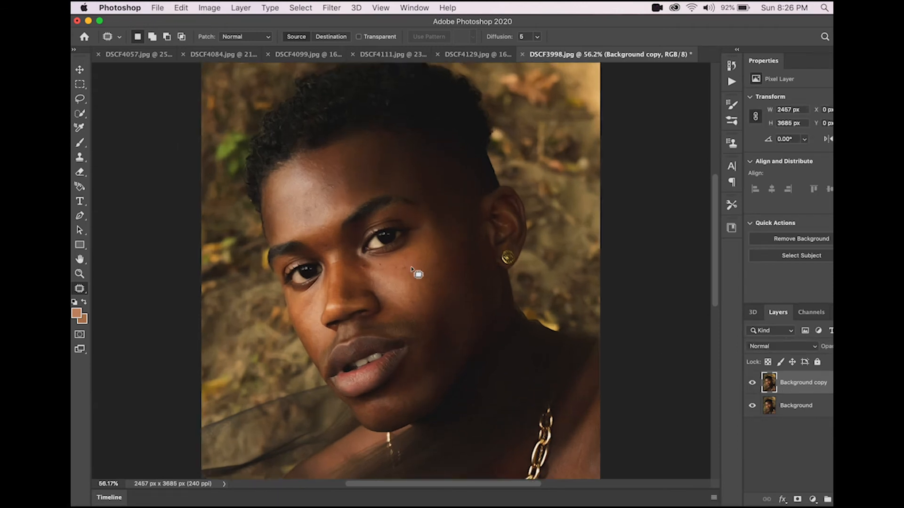
scroll(409, 284, "up", 2)
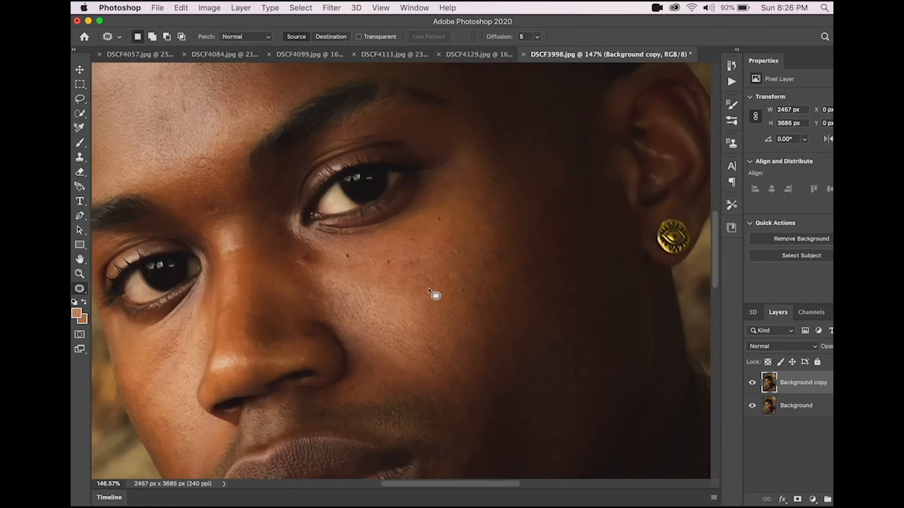
scroll(404, 269, "up", 3)
mouse_move(432, 248)
left_mouse_down()
mouse_move(408, 275)
mouse_move(440, 256)
mouse_move(429, 258)
mouse_move(429, 246)
mouse_move(450, 227)
left_mouse_up()
left_click_drag(382, 247, 375, 250)
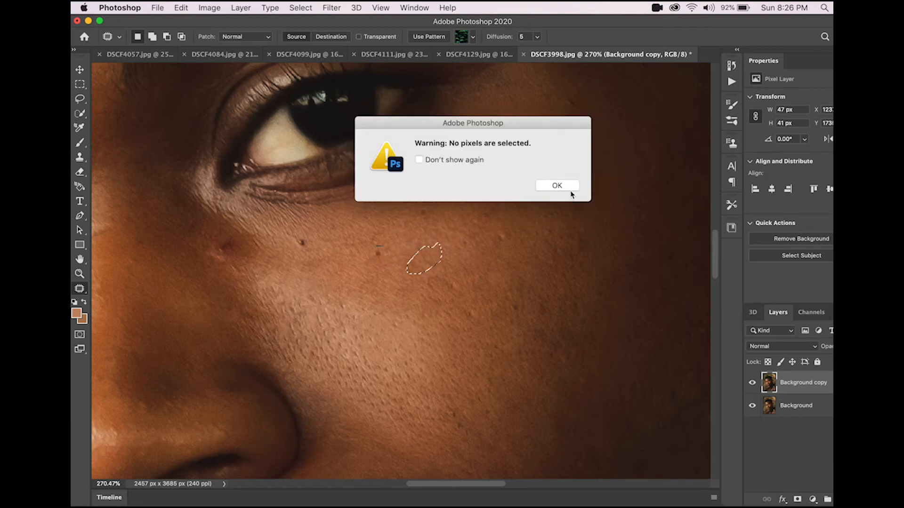
left_click(570, 189)
Step: Hide and show the retouched layer to compare the cheek before and after
left_click(753, 384)
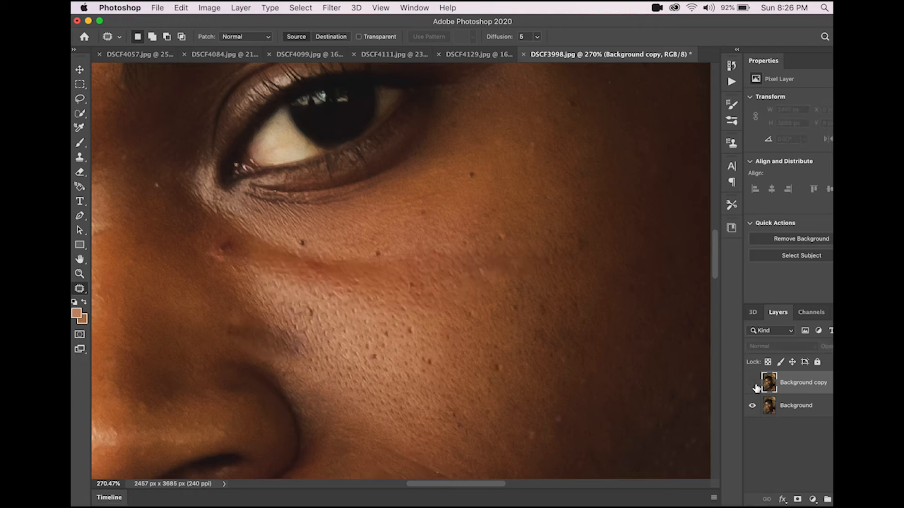
left_click(753, 384)
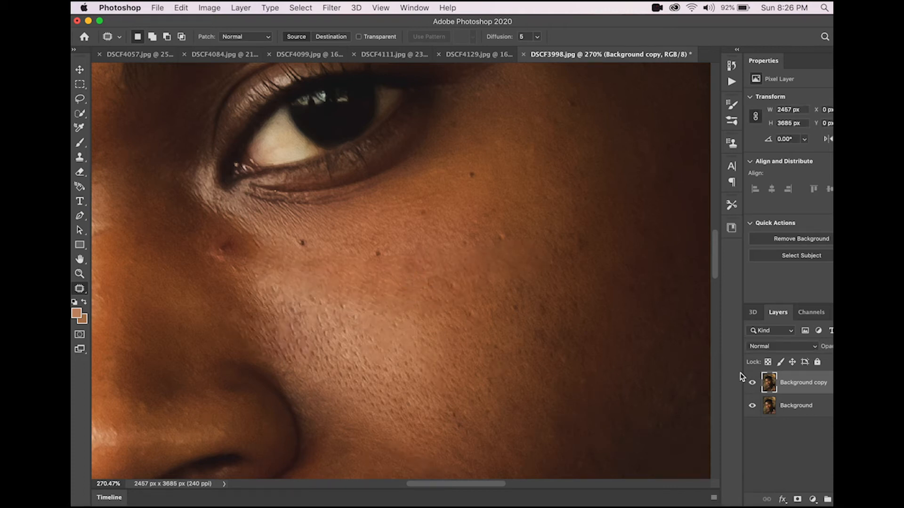
left_click(753, 383)
left_click(753, 384)
Step: Select a small spot on the cheek below the eye and patch it with nearby skin, toggling the retouched layer in between
mouse_move(416, 282)
left_mouse_down()
mouse_move(410, 288)
mouse_move(407, 274)
mouse_move(376, 257)
left_mouse_up()
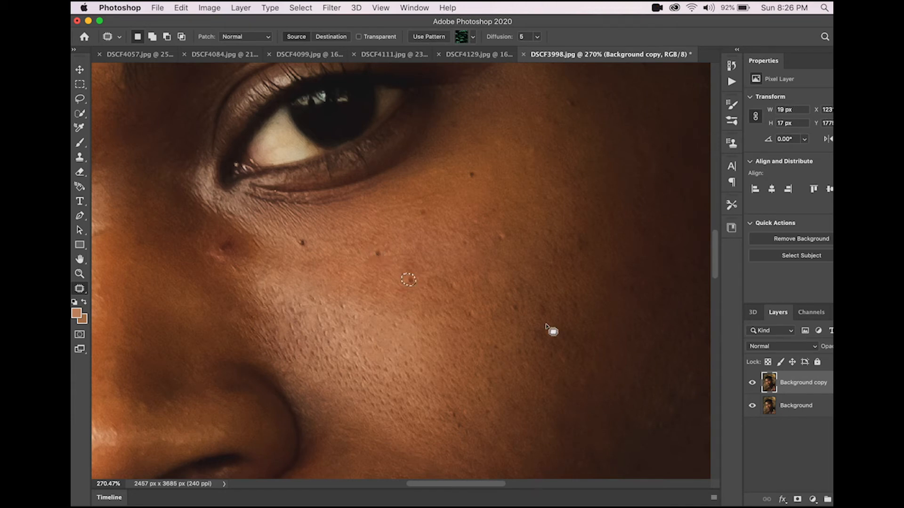
left_click(752, 383)
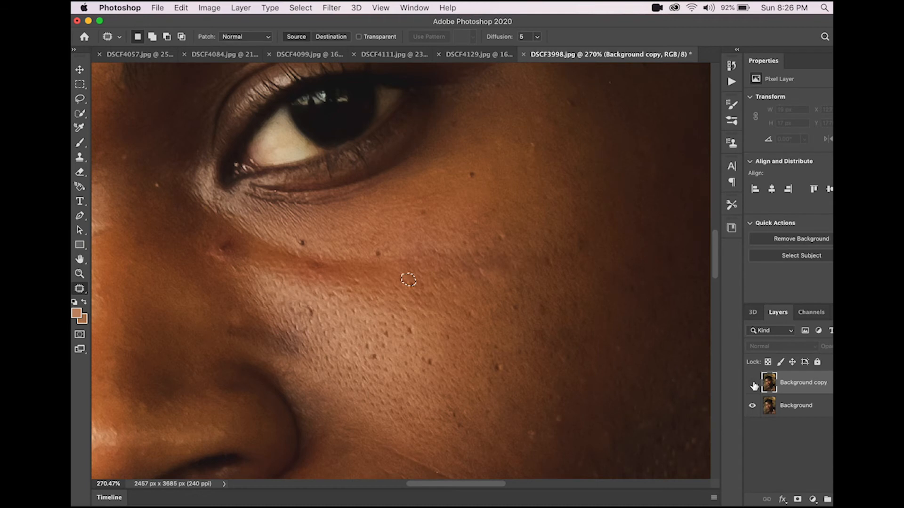
left_click(752, 383)
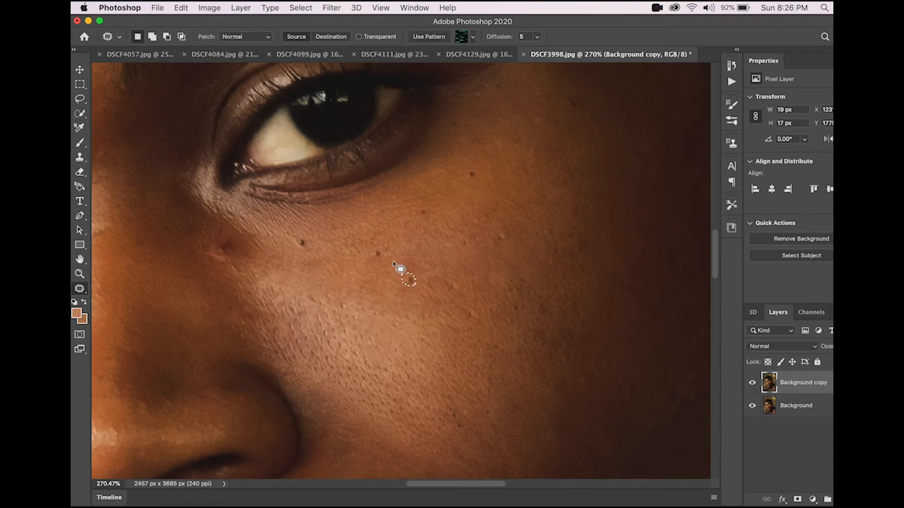
left_click_drag(408, 281, 400, 272)
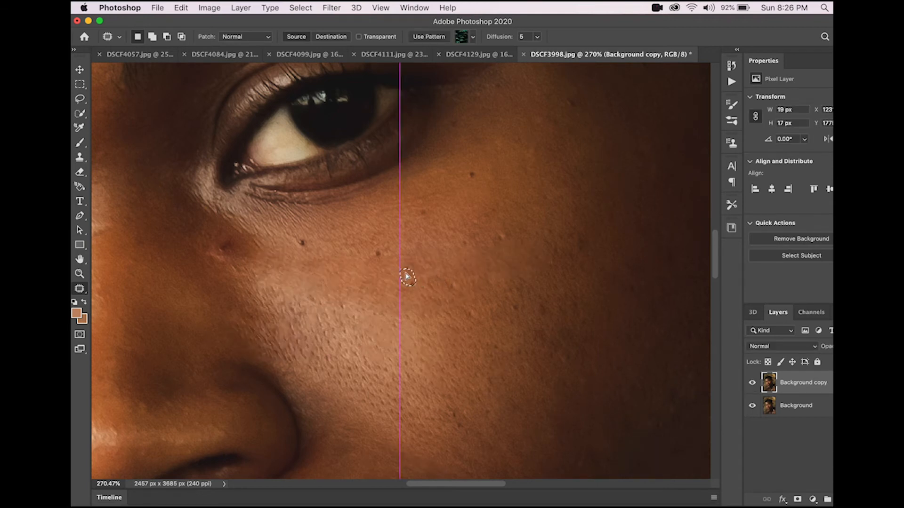
left_click_drag(408, 277, 407, 277)
Step: Hide and show the retouched layer again to compare, then deselect
left_click(752, 384)
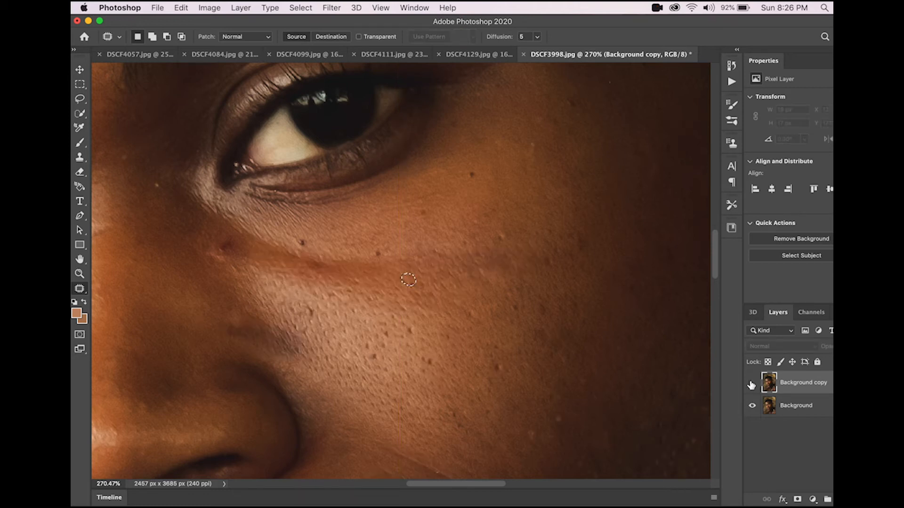
left_click(752, 384)
key("super+d")
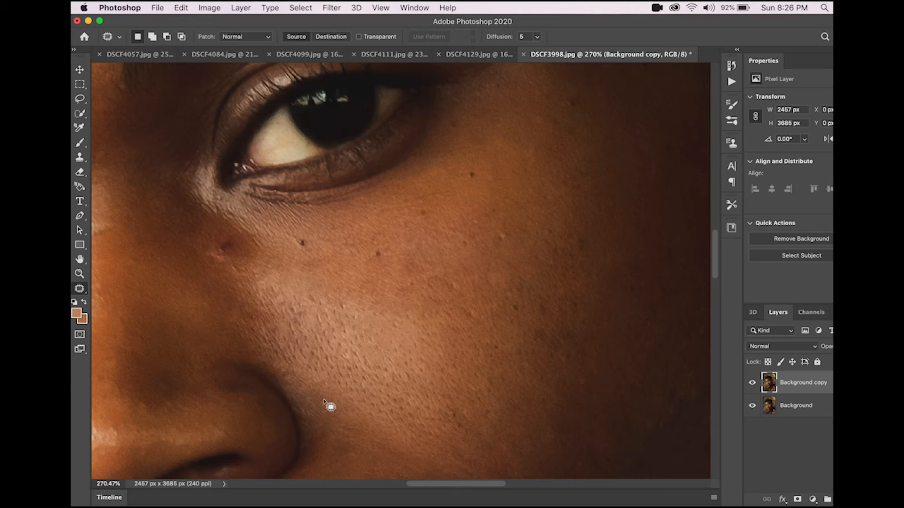
Step: Switch to the Spot Healing Brush Tool and heal several blemishes across the cheek beneath the eye
left_click(79, 289)
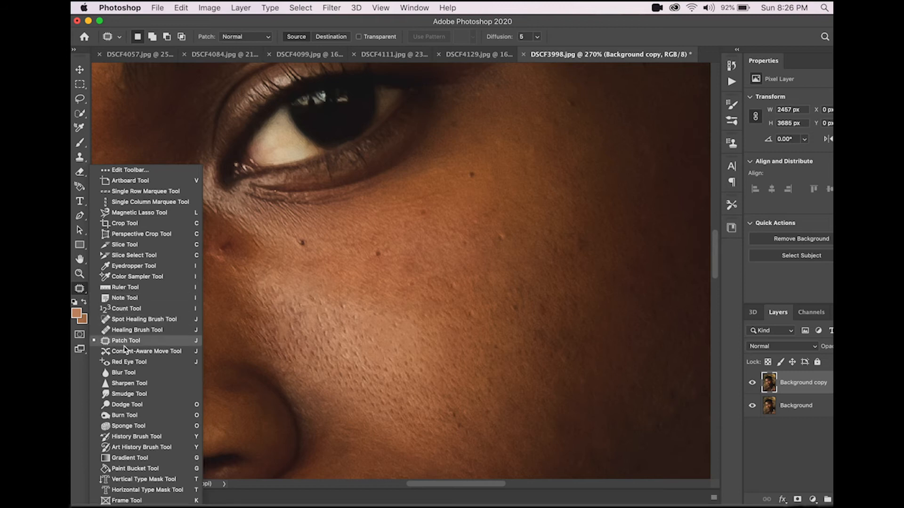
left_click(127, 320)
left_click(299, 286)
left_click(297, 288)
left_click(303, 297)
left_click(314, 299)
left_click_drag(351, 316, 430, 323)
left_click(429, 277)
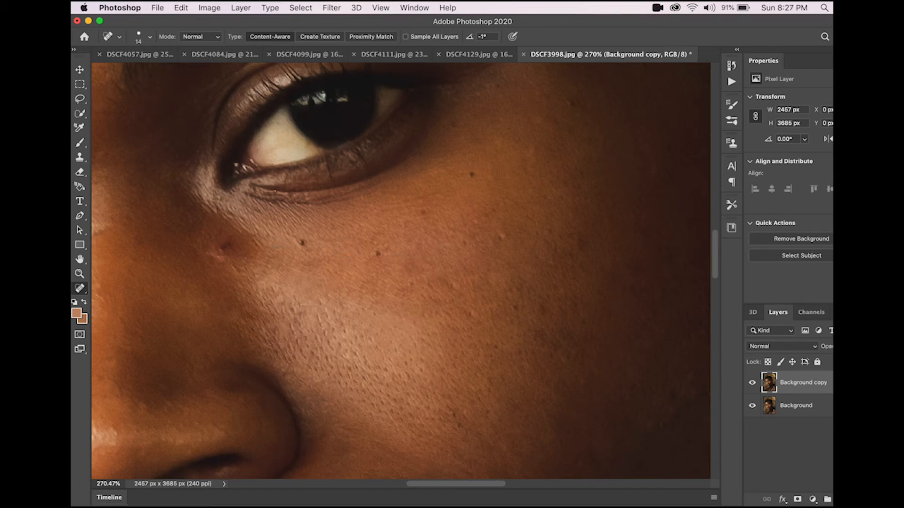
Step: Heal more spots near the lower eyelid, undoing one stroke and repainting it
left_click(263, 234)
left_click(261, 238)
left_click_drag(372, 181, 323, 202)
key("super+z")
left_click_drag(378, 193, 335, 202)
scroll(417, 184, "right", 3)
scroll(416, 184, "up", 2)
left_click(396, 165)
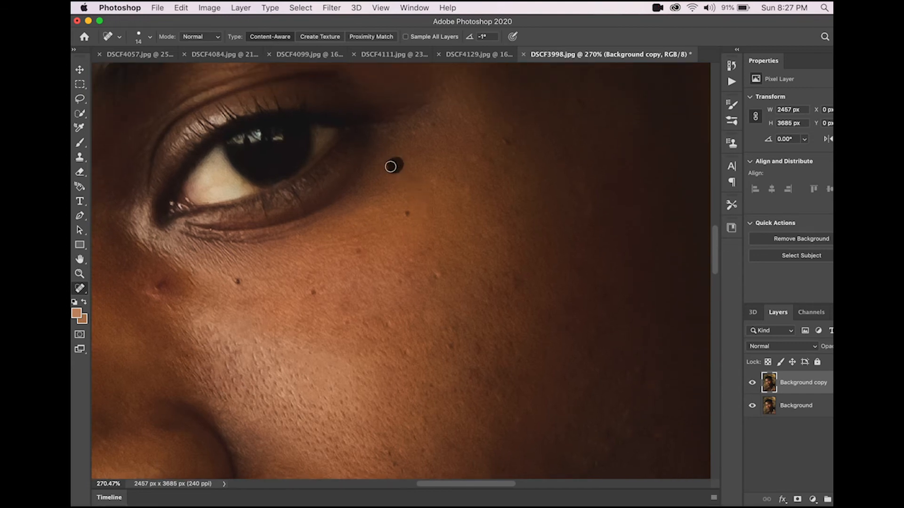
Step: Heal two more spots on the cheek below the eye
scroll(397, 209, "down", 2)
scroll(397, 208, "down", 3)
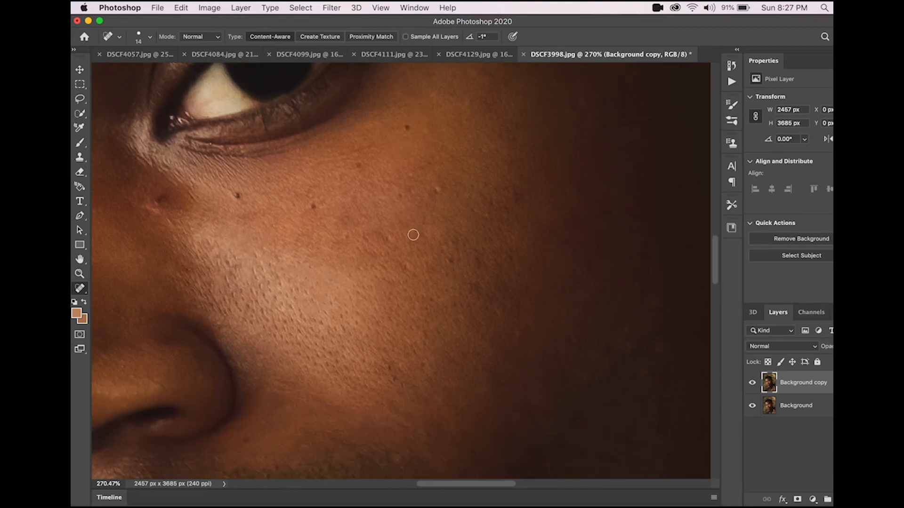
left_click(422, 223)
left_click(459, 198)
Step: Toggle the retouched layer's visibility to compare the cheek before and after
left_click(753, 388)
left_click(753, 389)
left_click(753, 389)
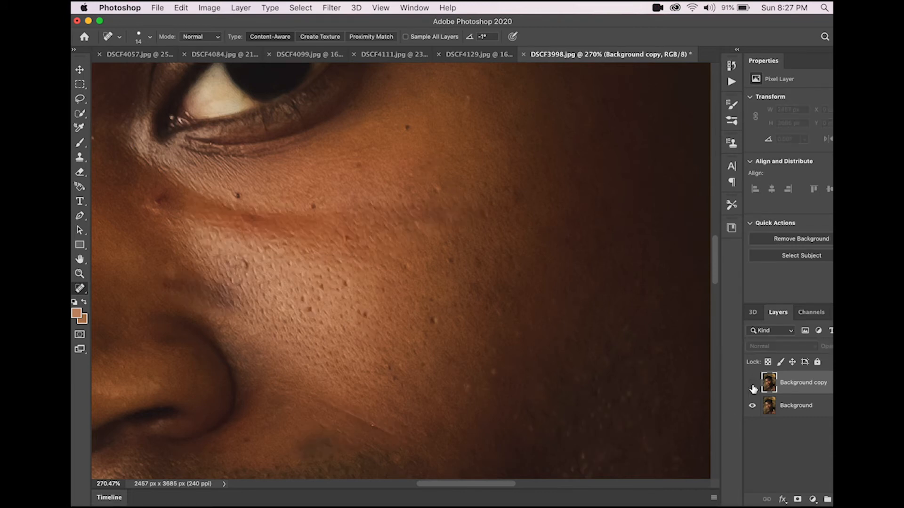
left_click(753, 389)
left_click(753, 388)
Step: Heal one more cheek spot and toggle the retouched layer repeatedly to compare
left_click_drag(392, 240, 388, 232)
left_click(383, 232)
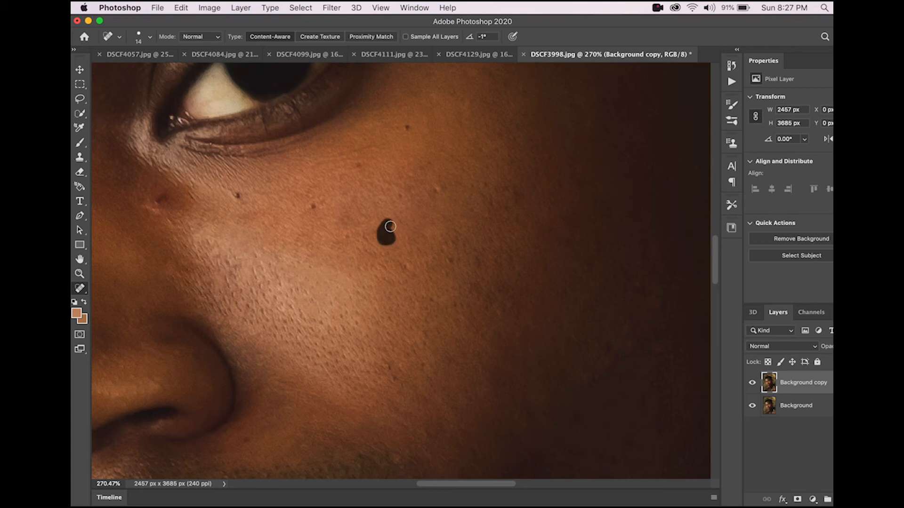
left_click(752, 383)
left_click(752, 382)
left_click(755, 383)
left_click(756, 383)
left_click(755, 383)
left_click(756, 383)
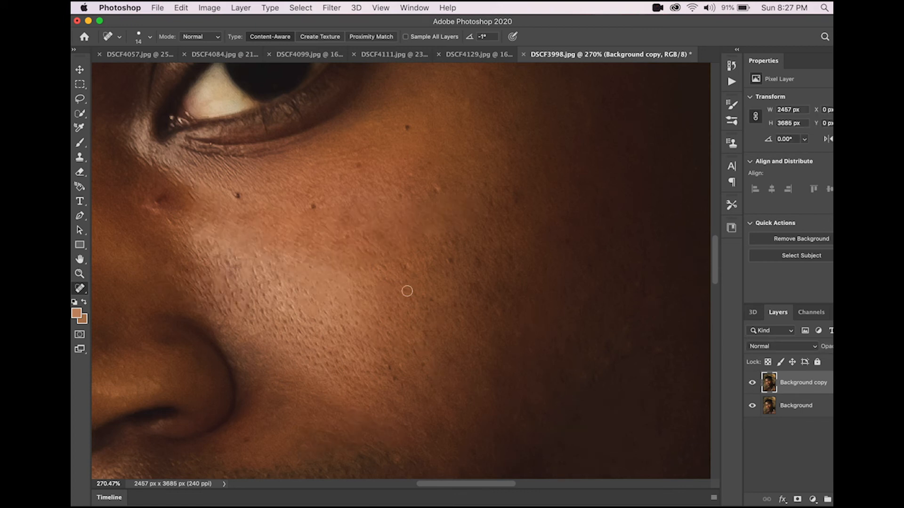
Step: Heal small spots on the cheek beside the nose
scroll(329, 323, "left", 8)
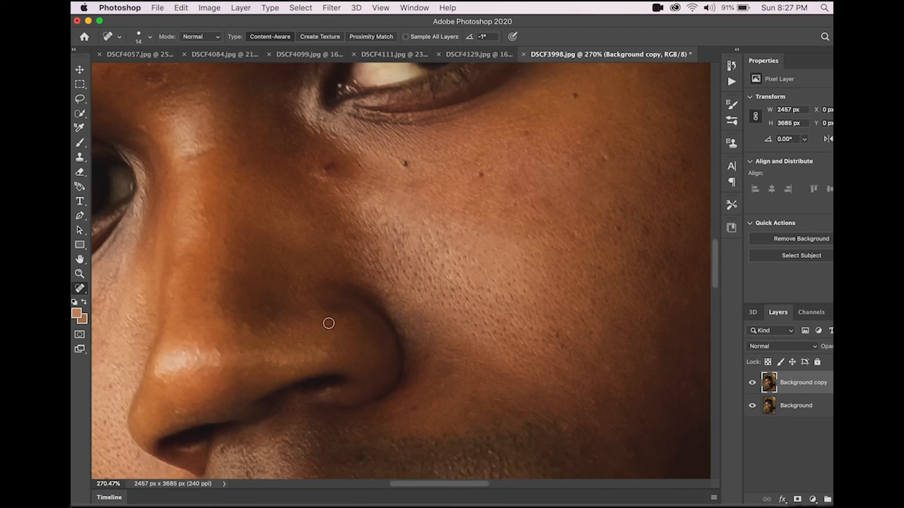
scroll(328, 323, "left", 5)
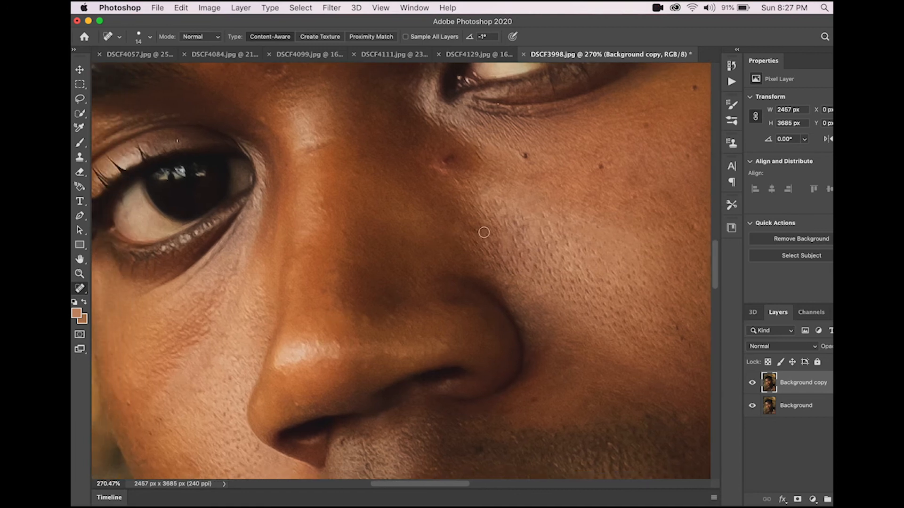
left_click(486, 244)
left_click(503, 252)
left_click(497, 257)
Step: Switch to the Patch Tool and patch the area just below the lower eyelid
scroll(145, 272, "left", 5)
scroll(144, 271, "down", 3)
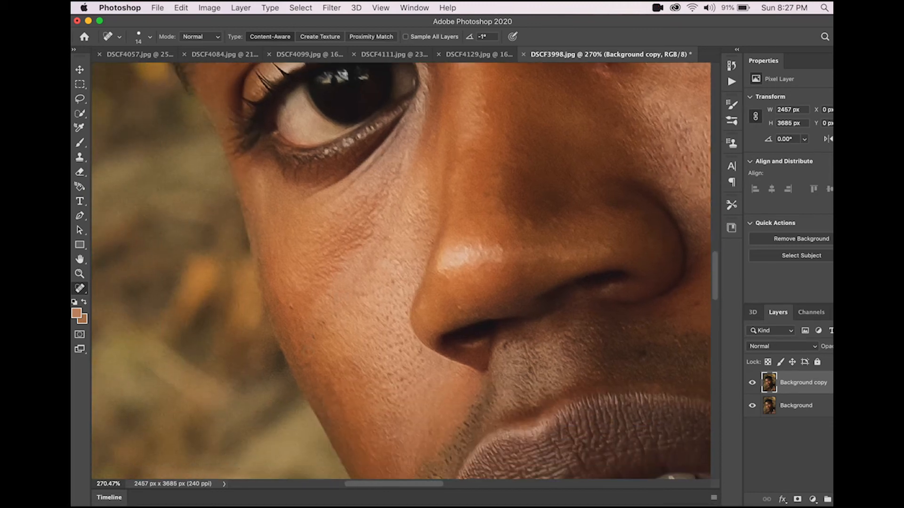
left_click(80, 292)
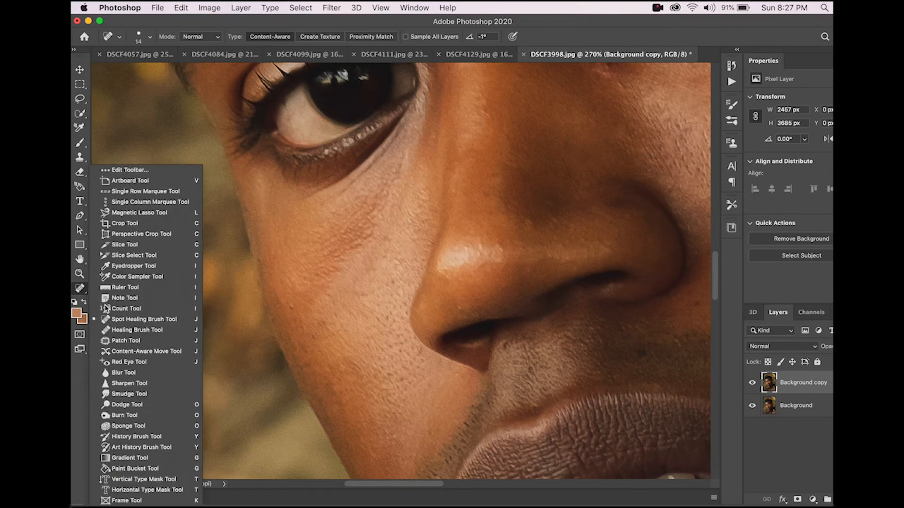
left_click(151, 343)
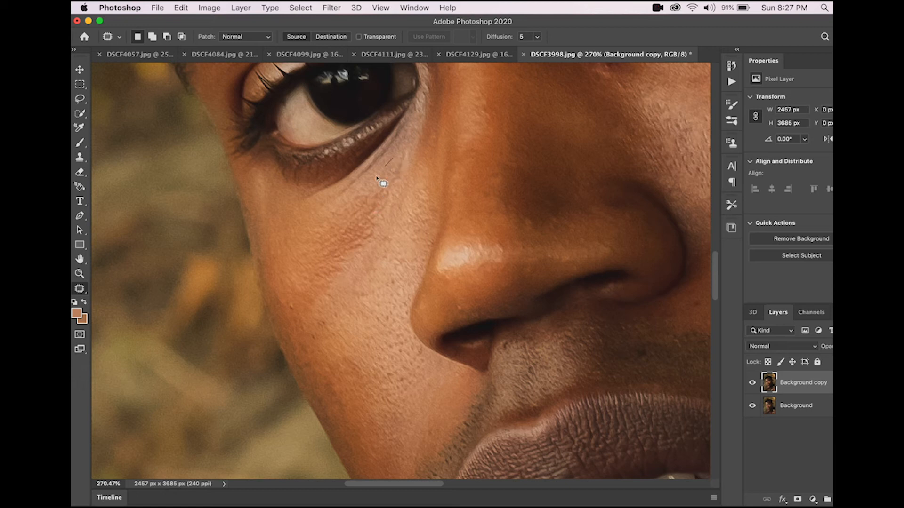
left_click_drag(408, 157, 403, 161)
left_click_drag(378, 196, 407, 218)
key("cmd+d")
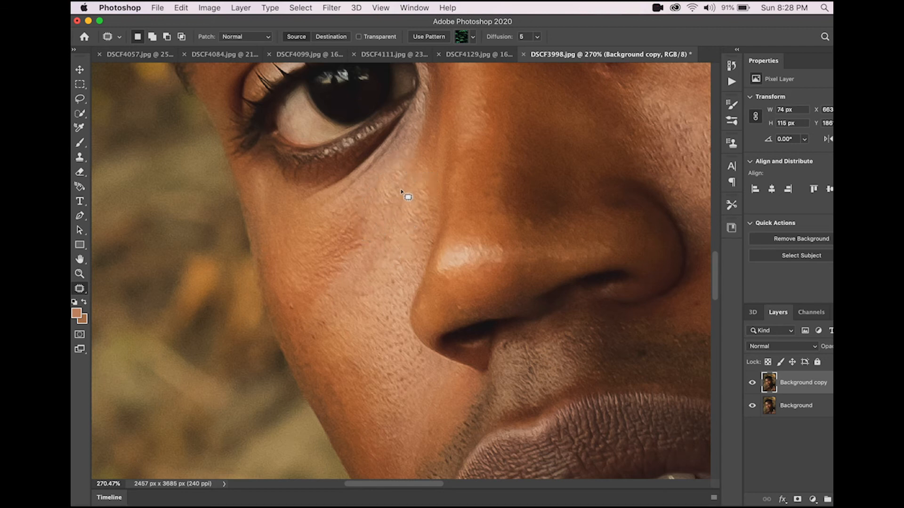
Step: Patch several areas of the cheek beneath the eye with smoother skin from lower on the cheek
mouse_move(331, 253)
left_mouse_down()
mouse_move(383, 221)
mouse_move(372, 200)
left_mouse_up()
left_click_drag(334, 228, 306, 236)
key("super+d")
mouse_move(378, 207)
left_mouse_down()
mouse_move(351, 229)
mouse_move(346, 264)
mouse_move(394, 234)
mouse_move(395, 216)
mouse_move(376, 218)
mouse_move(380, 256)
mouse_move(399, 268)
mouse_move(349, 240)
mouse_move(296, 240)
left_mouse_up()
key("ctrl+d")
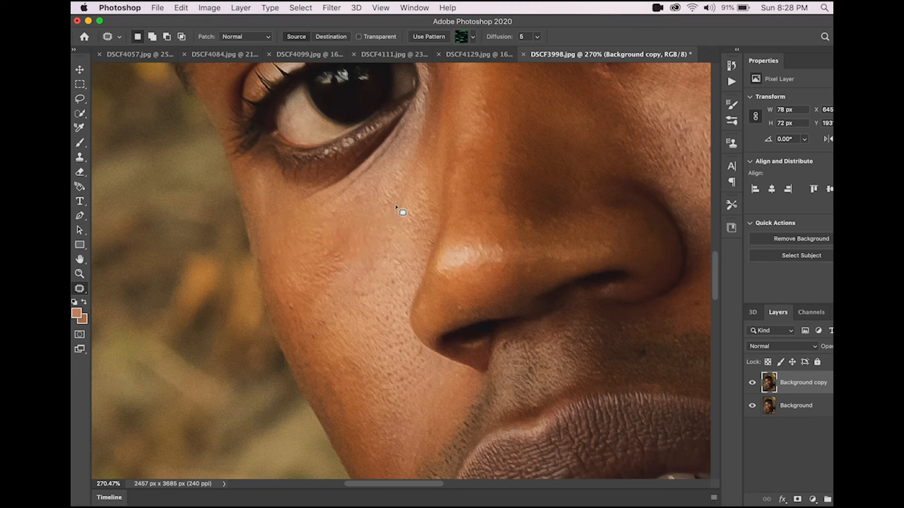
mouse_move(373, 203)
left_mouse_down()
mouse_move(419, 191)
mouse_move(269, 230)
mouse_move(272, 219)
mouse_move(293, 218)
left_mouse_up()
key("ctrl+d")
Step: Patch further rough areas under the eye and lower on the cheek
mouse_move(410, 148)
left_mouse_down()
mouse_move(406, 170)
mouse_move(423, 174)
mouse_move(431, 154)
mouse_move(421, 127)
mouse_move(407, 139)
mouse_move(399, 176)
left_mouse_up()
key("ctrl+d")
scroll(385, 221, "down", 3)
scroll(386, 221, "left", 1)
mouse_move(368, 185)
left_mouse_down()
mouse_move(345, 212)
mouse_move(336, 253)
mouse_move(367, 247)
mouse_move(385, 223)
mouse_move(368, 207)
left_mouse_up()
left_click_drag(328, 201, 391, 240)
key("super+d")
Step: Patch areas on the lower cheek toward the jaw and toggle the retouched layer to compare
scroll(390, 247, "down", 2)
mouse_move(372, 151)
left_mouse_down()
mouse_move(355, 206)
mouse_move(389, 161)
mouse_move(385, 153)
mouse_move(353, 170)
left_mouse_up()
key("super+d")
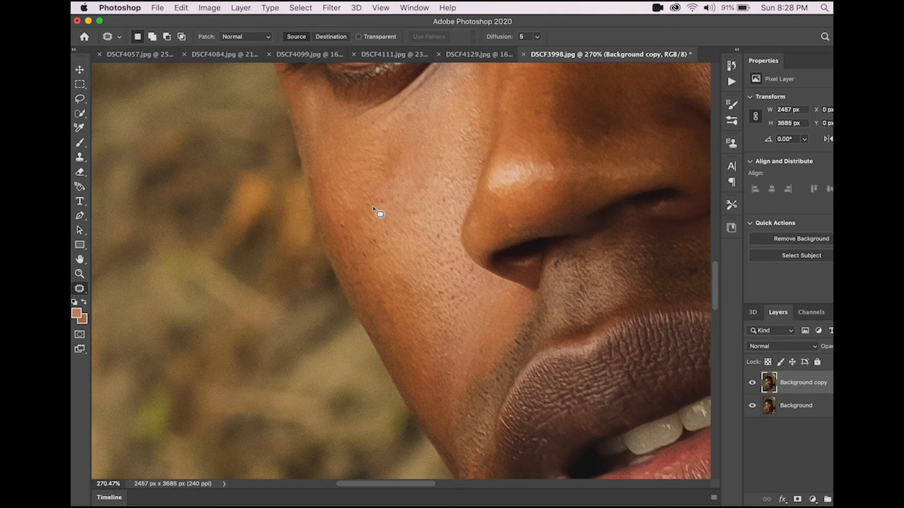
mouse_move(358, 222)
left_mouse_down()
mouse_move(358, 256)
mouse_move(374, 228)
mouse_move(373, 204)
mouse_move(397, 218)
mouse_move(363, 187)
left_mouse_up()
key("super+d")
left_click(753, 382)
left_click(753, 383)
Step: Patch one more spot on the upper cheek, discarding a second selection
mouse_move(387, 184)
left_mouse_down()
mouse_move(361, 213)
mouse_move(399, 206)
mouse_move(394, 183)
mouse_move(357, 164)
left_mouse_up()
key("ctrl+d")
mouse_move(397, 137)
left_mouse_down()
mouse_move(409, 177)
mouse_move(393, 137)
mouse_move(359, 163)
left_mouse_up()
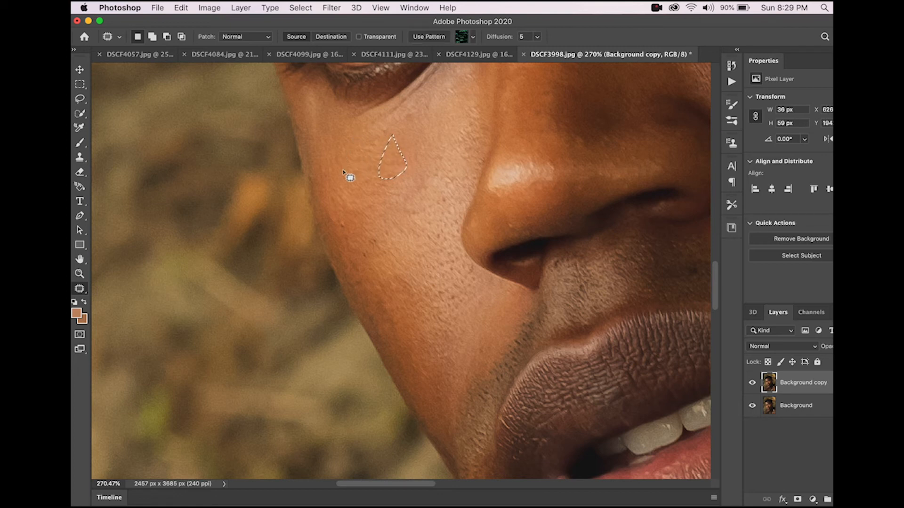
right_click(77, 289)
left_click(434, 159)
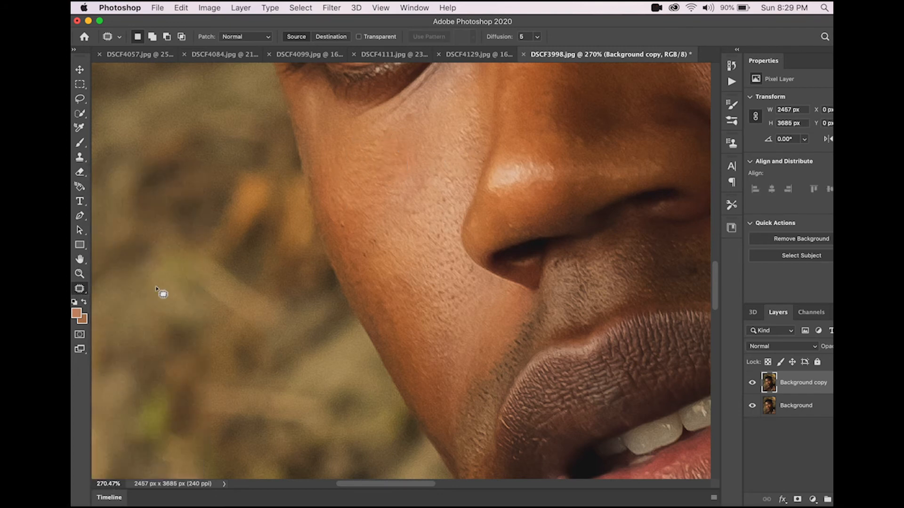
Step: Switch to the Spot Healing Brush Tool and heal spots on the upper cheek below the eye
right_click(79, 289)
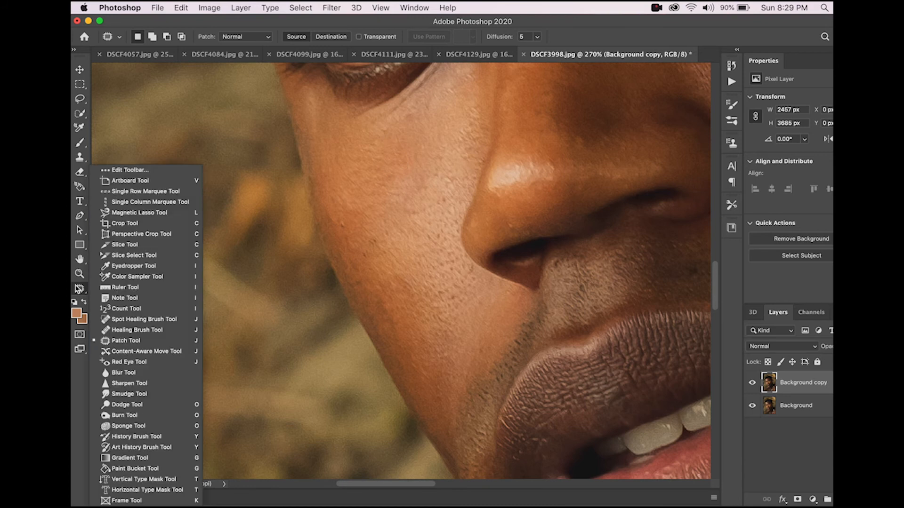
left_click(134, 320)
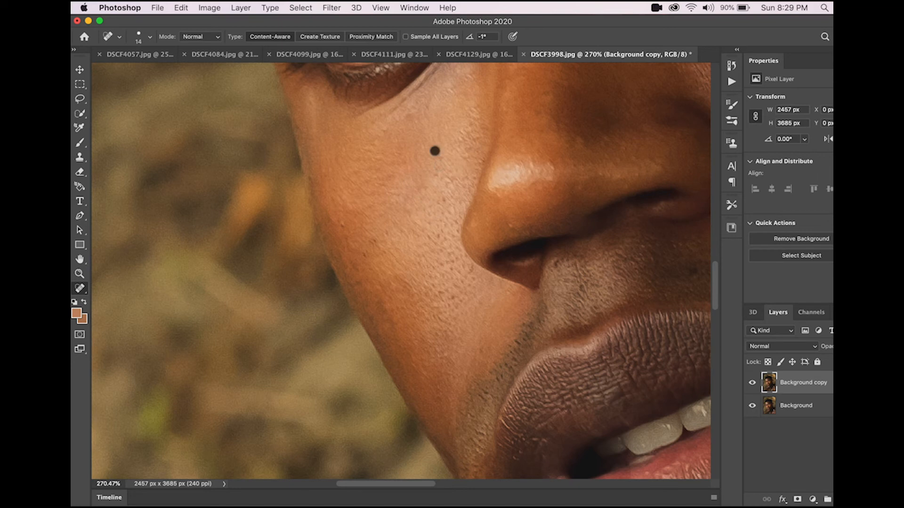
left_click(413, 141)
left_click(406, 158)
left_click(402, 162)
left_click_drag(419, 113, 404, 118)
Step: Heal a row of small spots down the cheek beside the nose
left_click(390, 139)
left_click(378, 136)
left_click(362, 157)
left_click(353, 174)
left_click(349, 194)
left_click(333, 211)
left_click(345, 242)
left_click(357, 255)
left_click(400, 218)
left_click(410, 201)
left_click_drag(390, 142, 383, 164)
Step: Heal crease marks on the cheek near the nose and the corner of the mouth
scroll(383, 195, "up", 3)
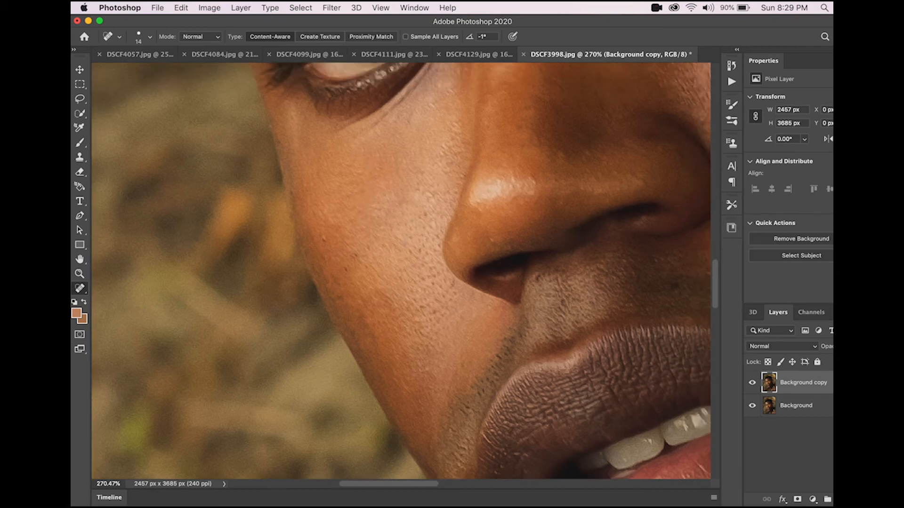
left_click_drag(360, 152, 397, 126)
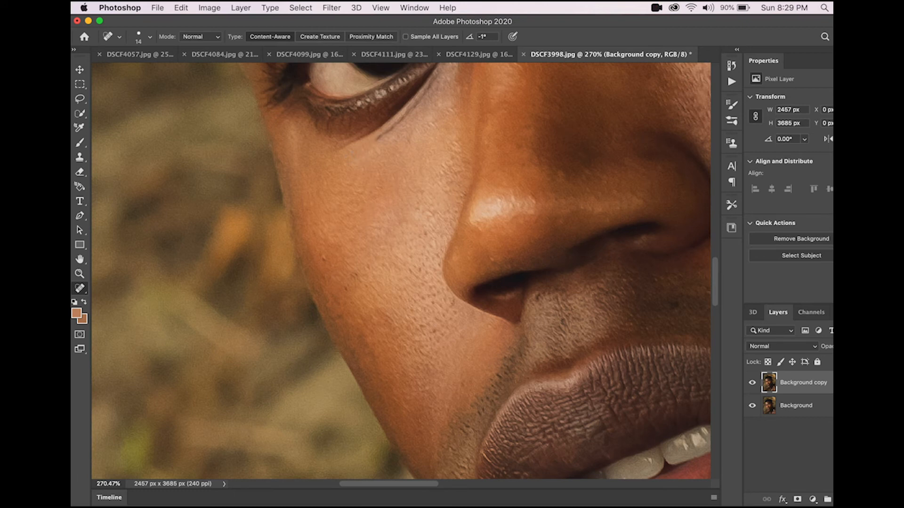
left_click_drag(387, 135, 360, 150)
scroll(367, 151, "left", 2)
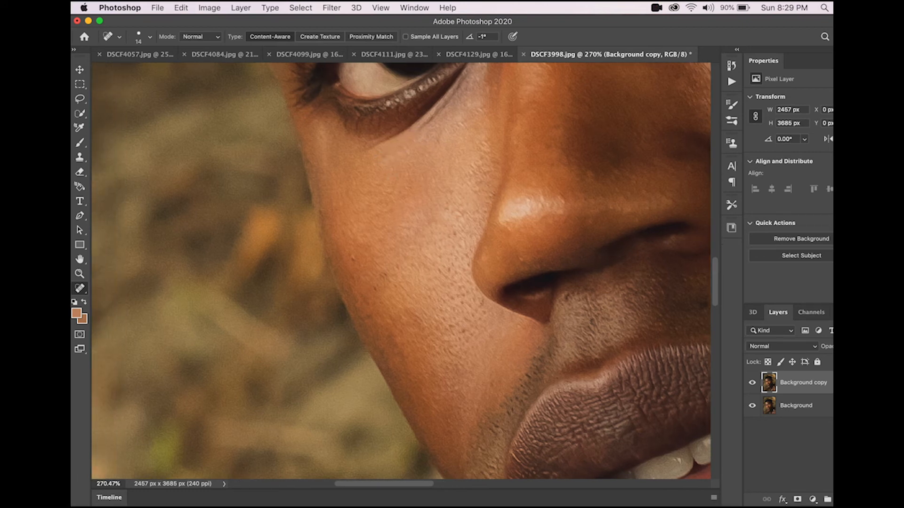
scroll(367, 150, "down", 2)
scroll(401, 271, "right", 2)
scroll(401, 271, "down", 2)
scroll(415, 276, "up", 5)
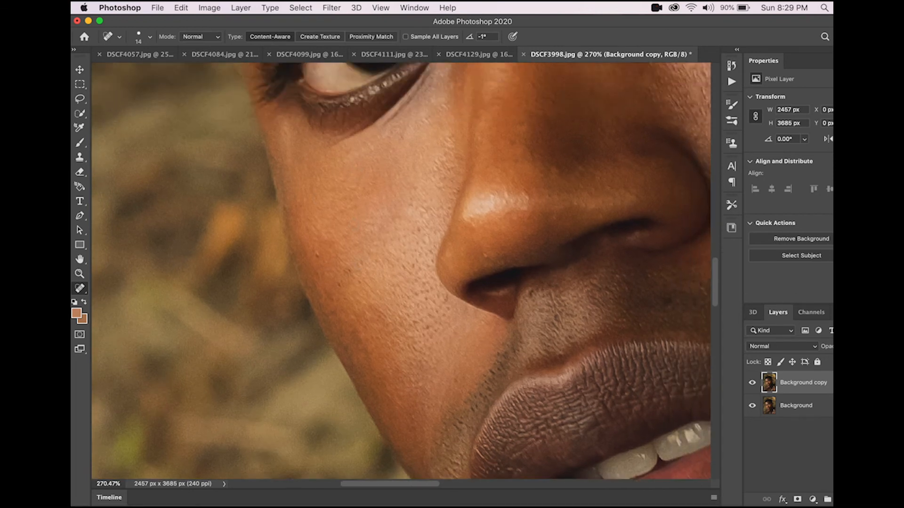
mouse_move(407, 275)
left_mouse_down()
mouse_move(409, 306)
mouse_move(398, 301)
left_mouse_up()
Step: Heal spots on the forehead above the eyebrow
scroll(400, 292, "up", 10)
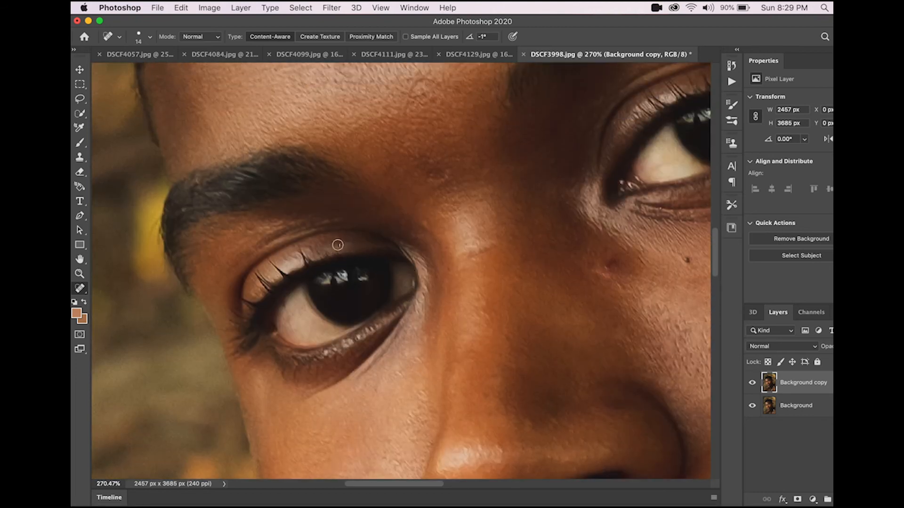
scroll(363, 244, "up", 10)
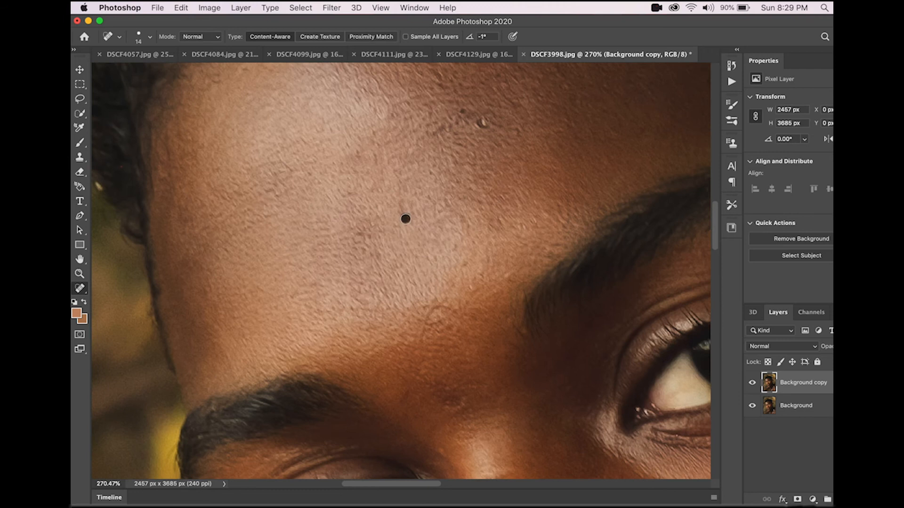
mouse_move(405, 219)
left_mouse_down()
mouse_move(402, 202)
mouse_move(404, 227)
left_mouse_up()
left_click(376, 161)
scroll(470, 135, "up", 2)
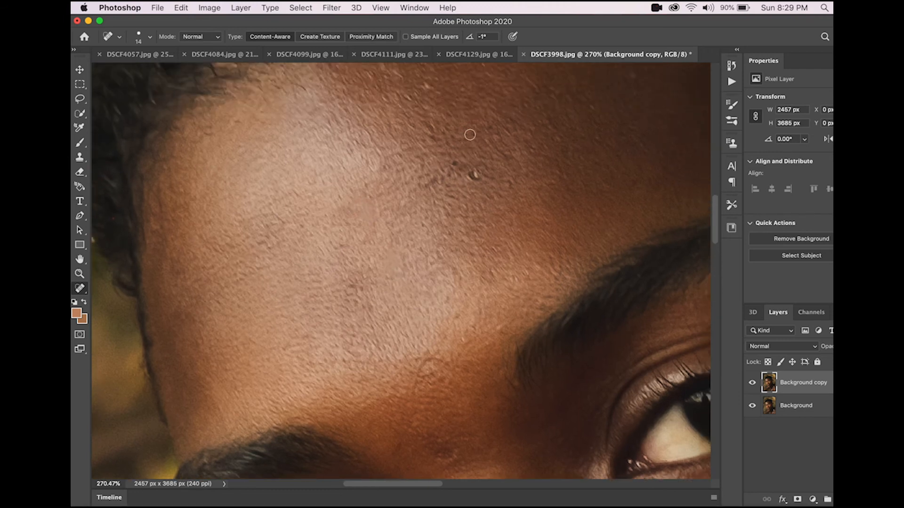
left_click_drag(477, 180, 477, 181)
left_click(456, 161)
left_click(463, 176)
Step: Paint out a small crease line on the forehead
scroll(465, 176, "up", 1)
left_click_drag(460, 193, 410, 214)
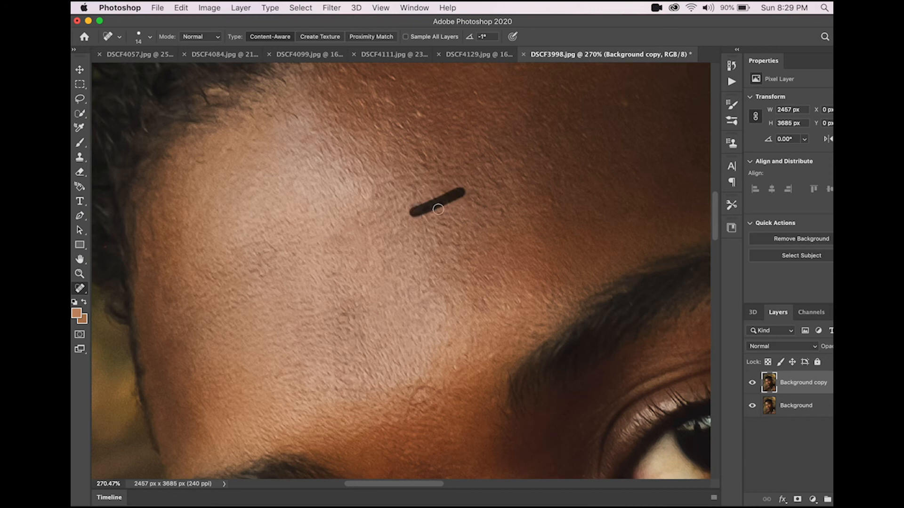
scroll(463, 206, "up", 2)
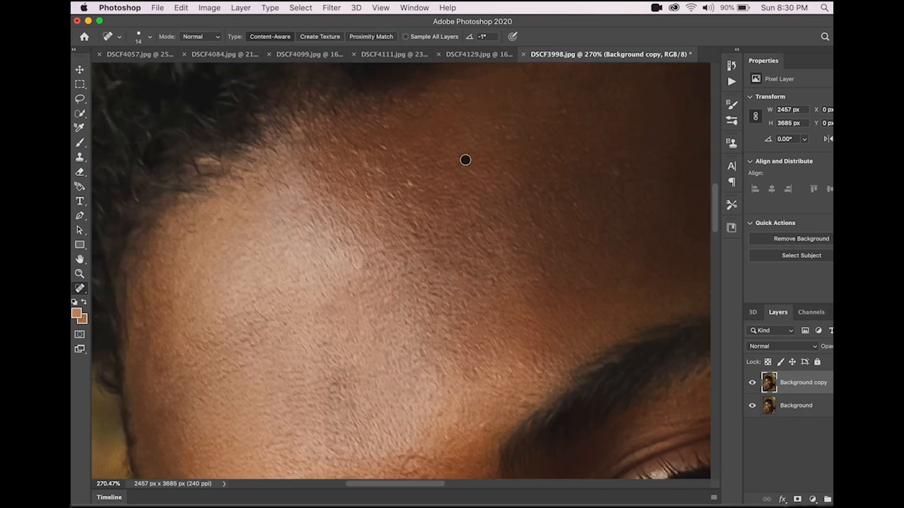
Step: Fit the whole portrait on screen and toggle the retouched layer to compare
key("super+0")
left_click(752, 383)
left_click(752, 383)
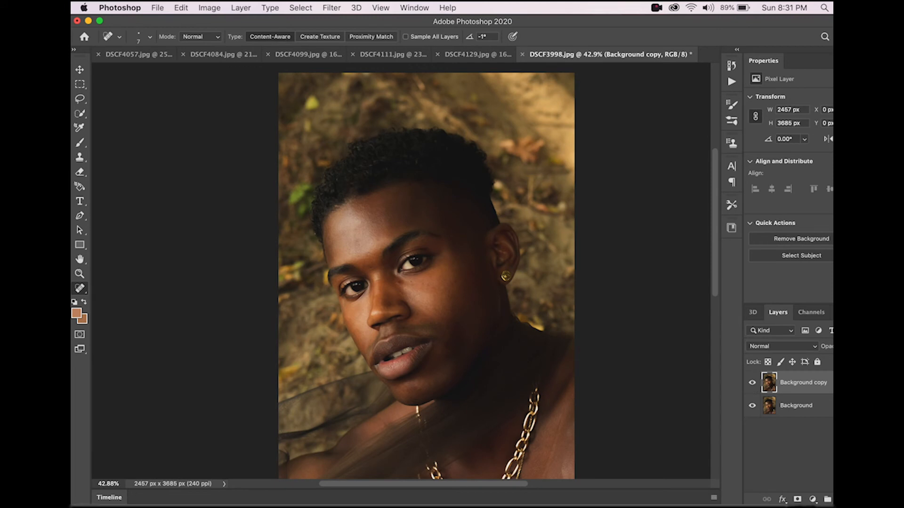
scroll(398, 267, "up", 2)
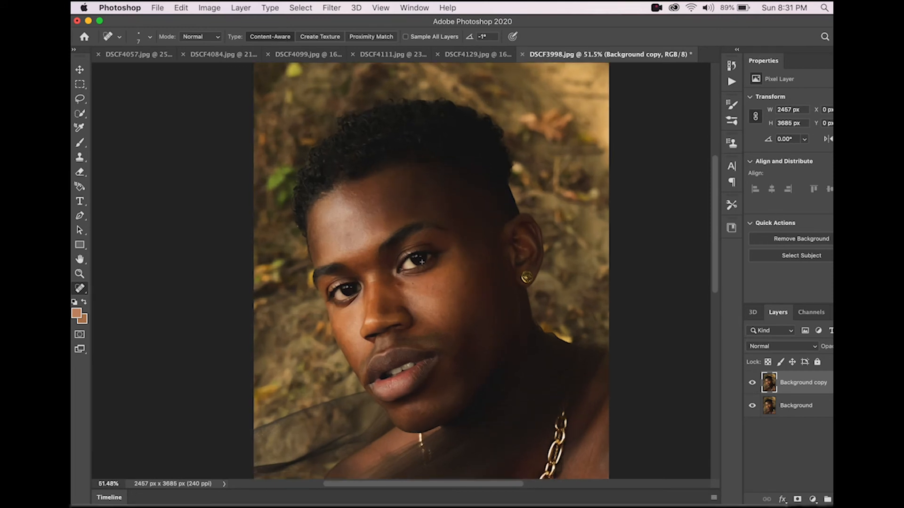
Step: Zoom in on the eyes and set the foreground color by sampling skin just below the left eye
scroll(398, 263, "up", 3)
scroll(401, 281, "up", 2)
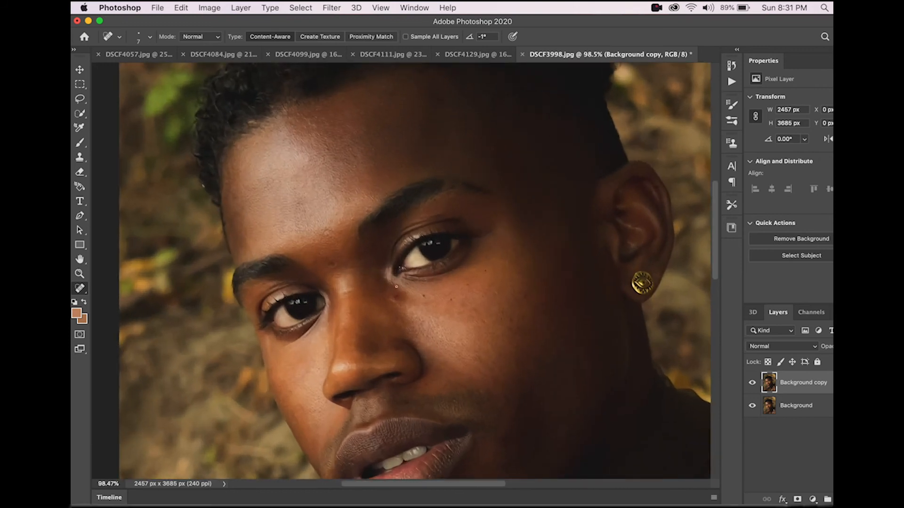
left_click(76, 313)
mouse_move(377, 303)
left_mouse_down()
mouse_move(392, 385)
mouse_move(353, 438)
left_mouse_up()
left_click(286, 356)
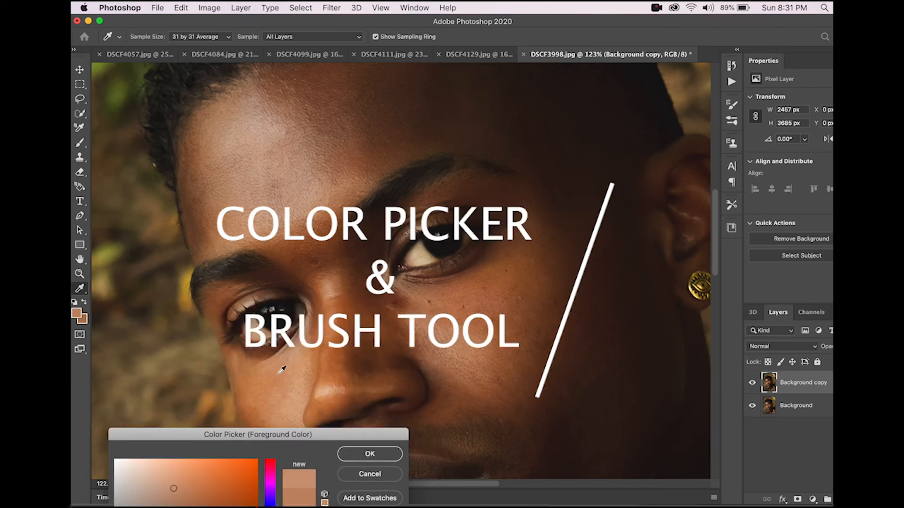
left_click(284, 359)
left_click(370, 452)
Step: Switch to the Brush tool and set its size to 67 px with opacity 1%
key("j")
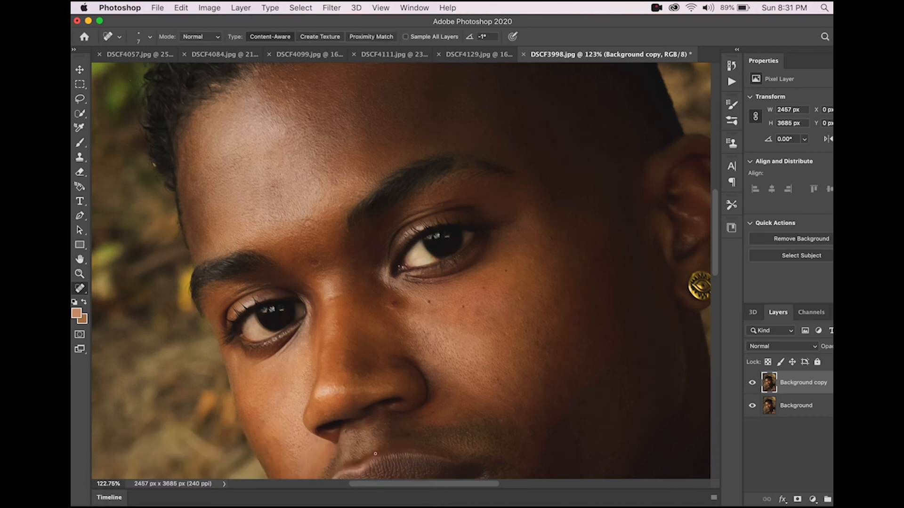
left_click(80, 142)
left_click(150, 38)
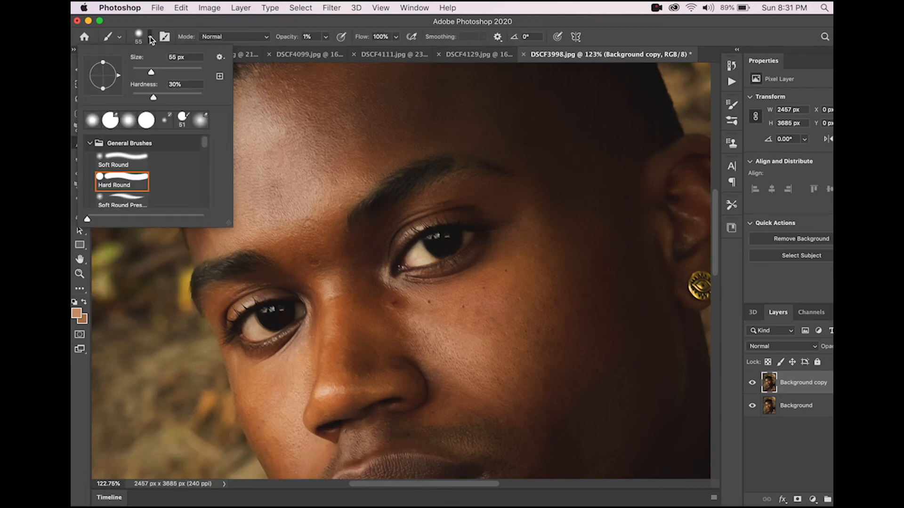
left_click_drag(151, 73, 156, 74)
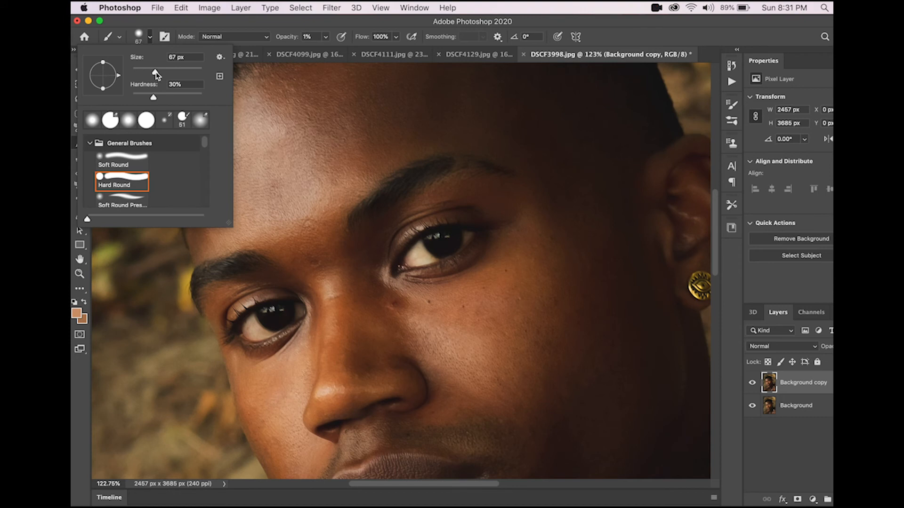
left_click(325, 38)
mouse_move(326, 51)
left_mouse_down()
mouse_move(349, 52)
mouse_move(311, 52)
left_mouse_up()
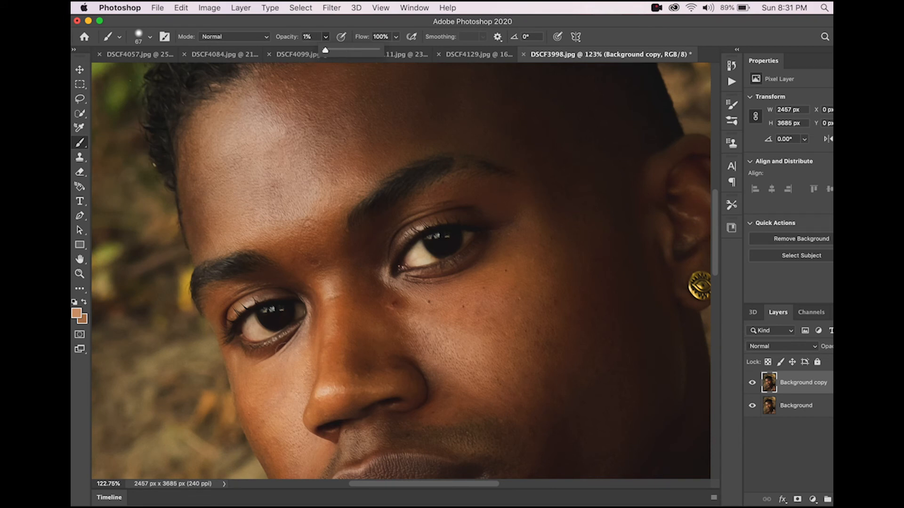
Step: Duplicate the Background copy layer as Background copy 2
left_click(279, 344)
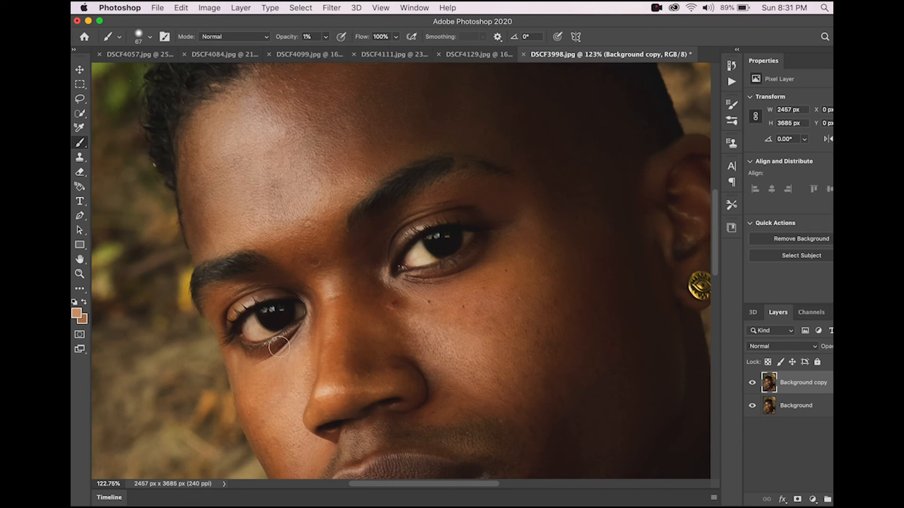
right_click(812, 390)
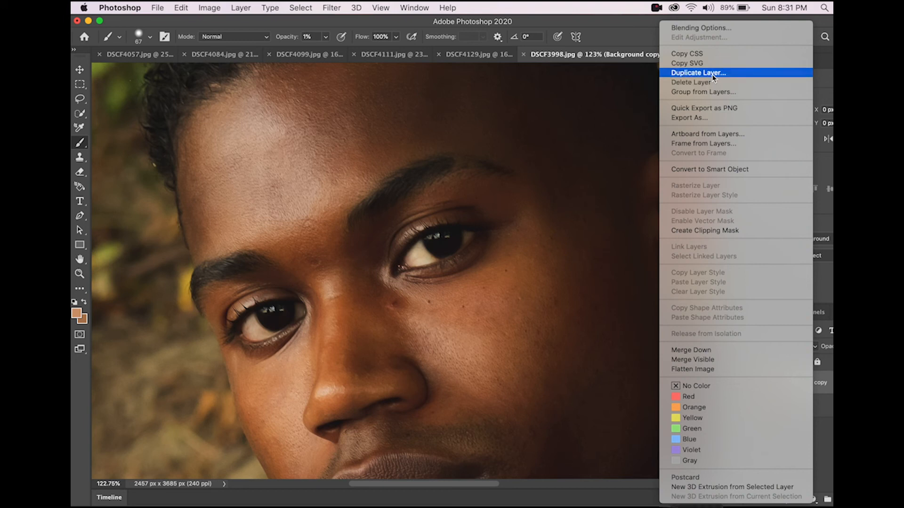
left_click(698, 73)
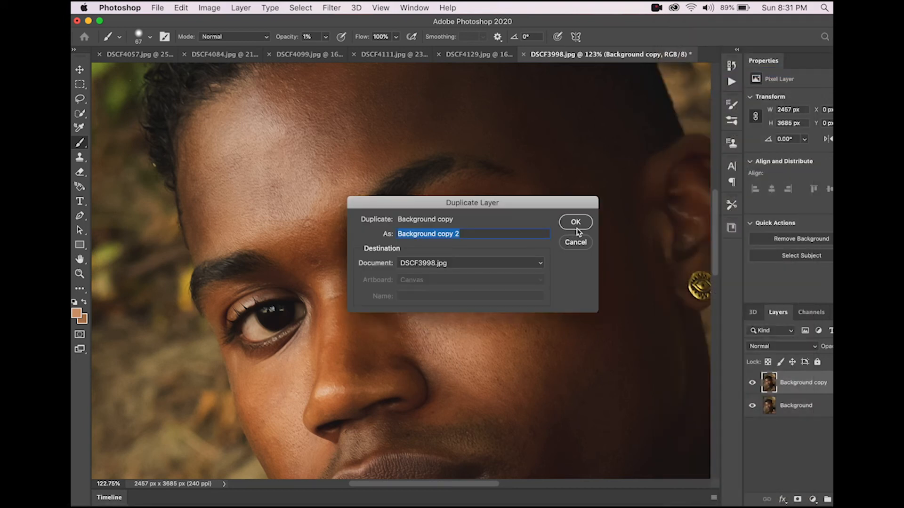
left_click(575, 222)
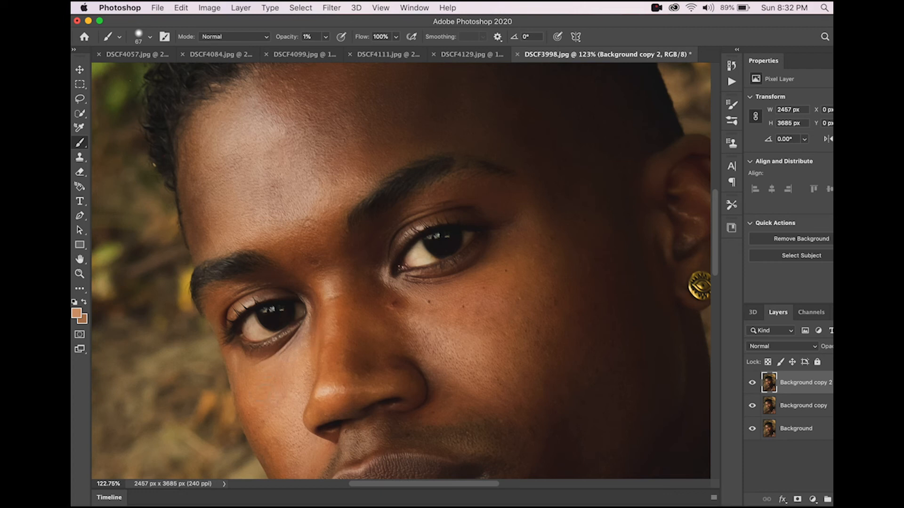
Step: Set the foreground color to a sampled darker skin tone, a76437
left_click(76, 312)
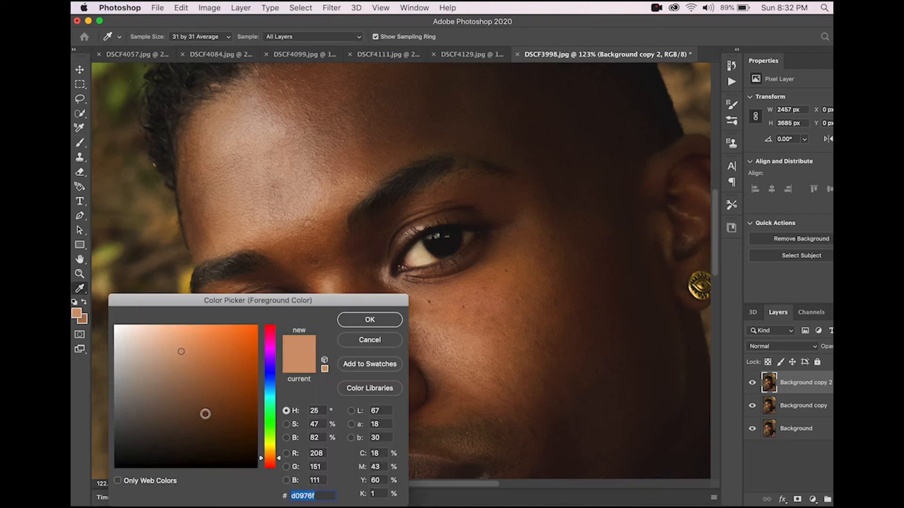
left_click_drag(253, 299, 313, 486)
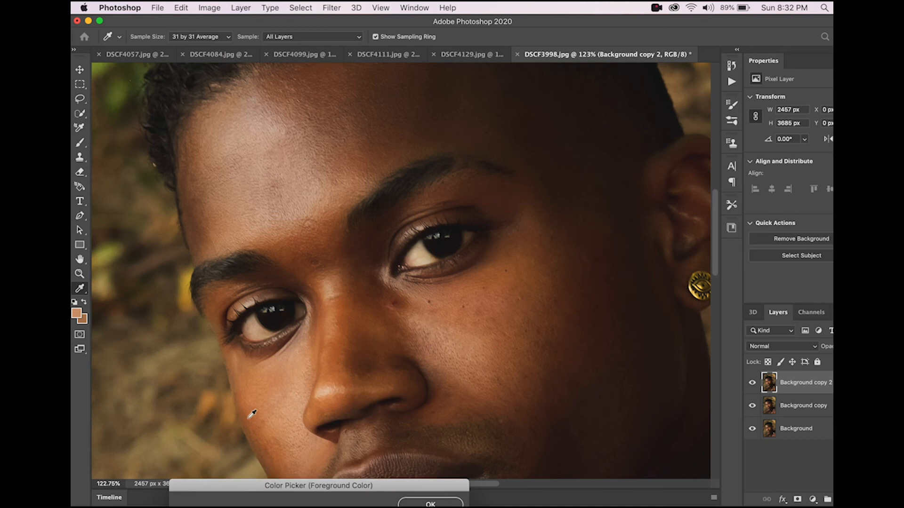
left_click_drag(342, 492, 477, 198)
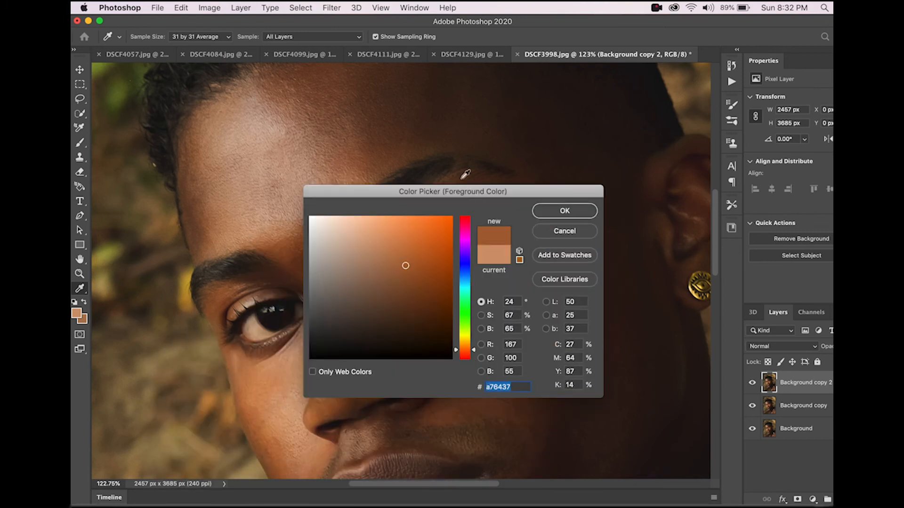
key("Return")
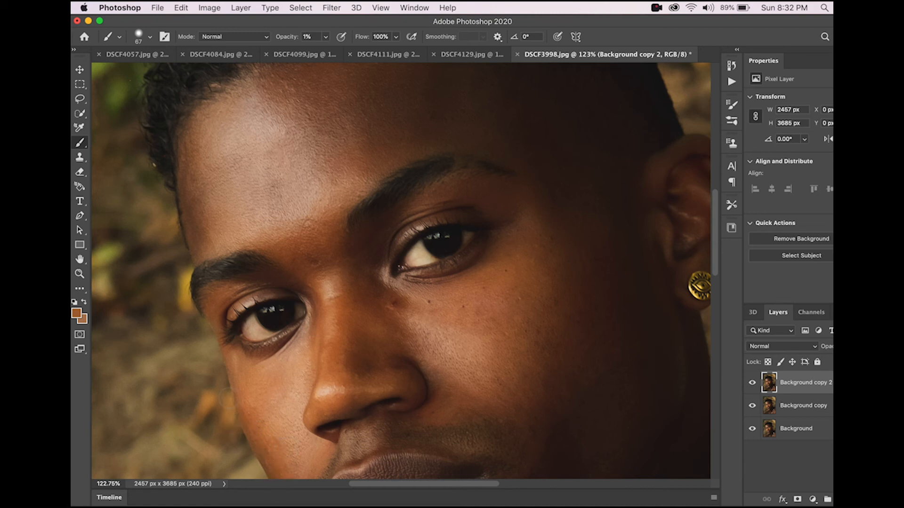
Step: Toggle the Background copy 2 layer's visibility to compare the lower face
scroll(201, 367, "down", 5)
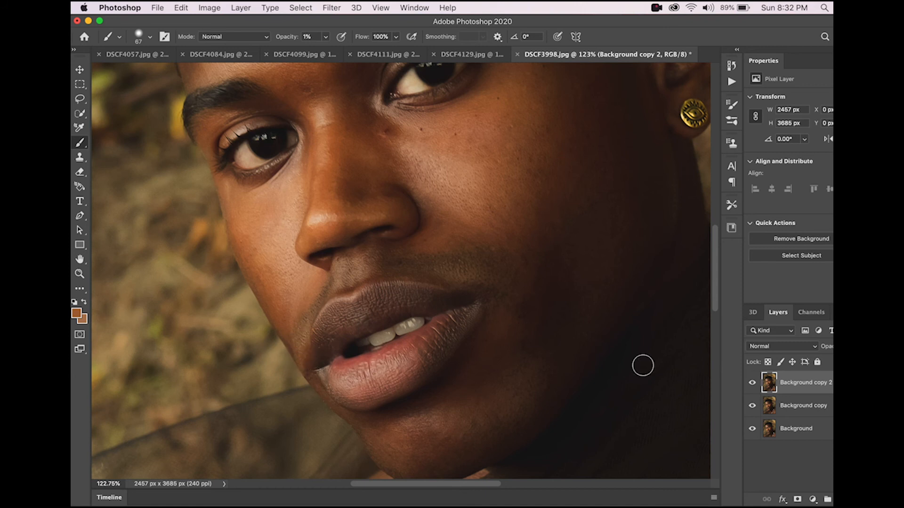
left_click(751, 383)
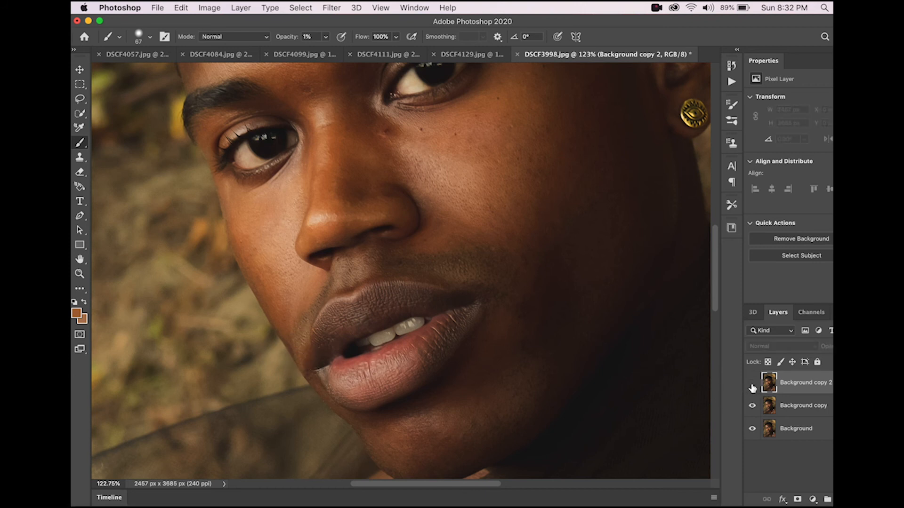
left_click(752, 383)
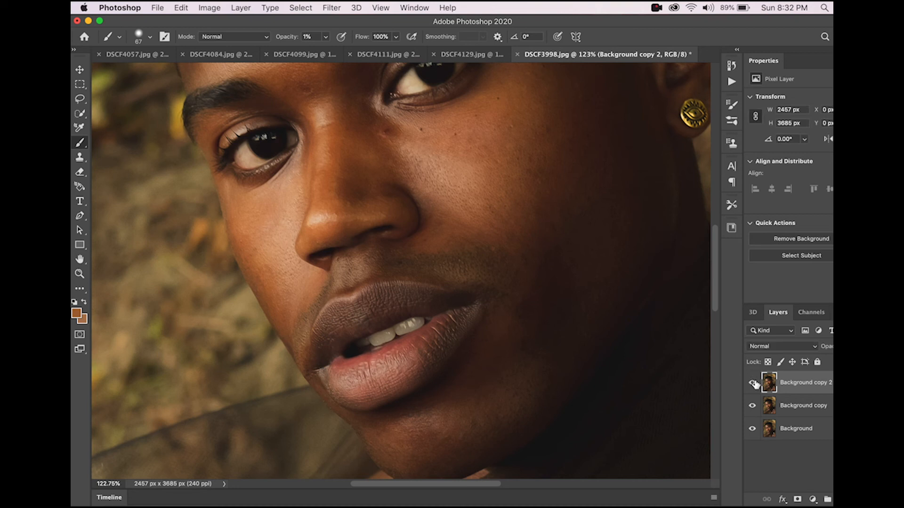
left_click(752, 382)
left_click(752, 384)
Step: Sample the skin tone b57a57 beside the eye as the foreground color and switch back to the Brush tool
left_click(79, 173)
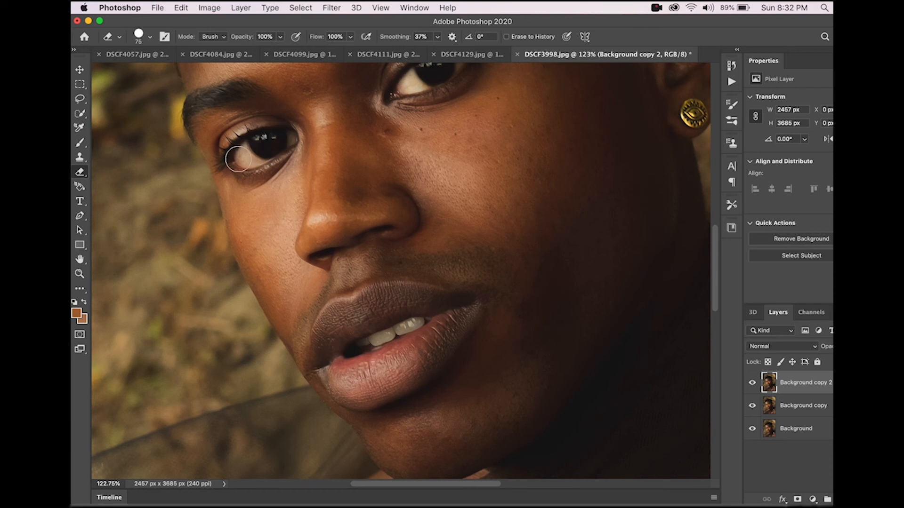
scroll(392, 208, "right", 3)
scroll(392, 208, "up", 2)
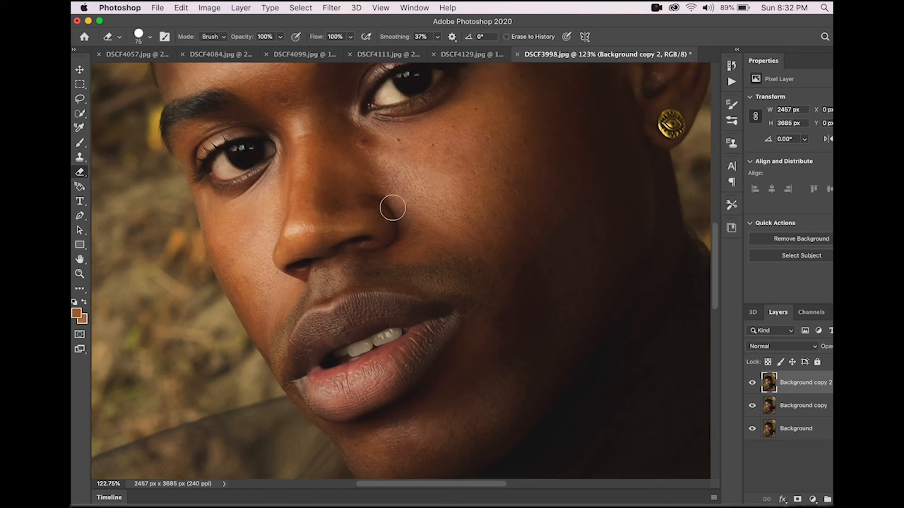
scroll(393, 208, "up", 3)
scroll(393, 208, "right", 4)
scroll(393, 206, "left", 1)
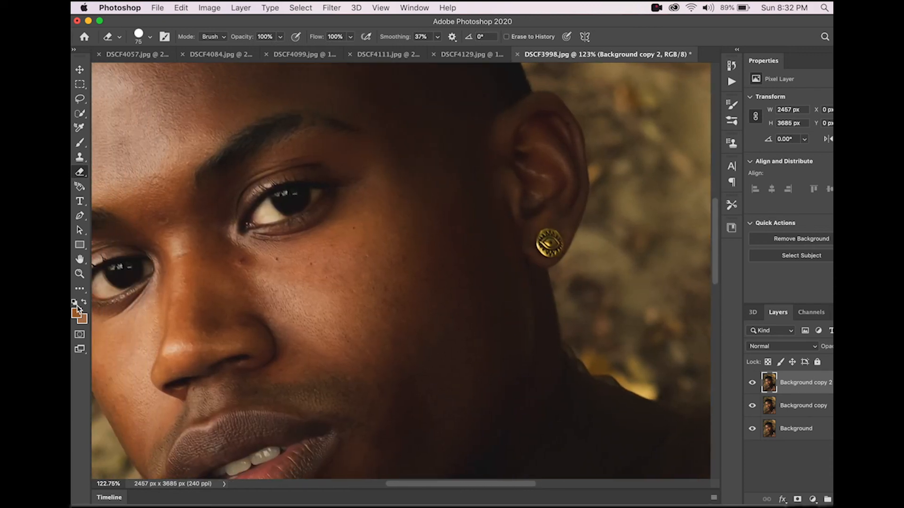
left_click(77, 311)
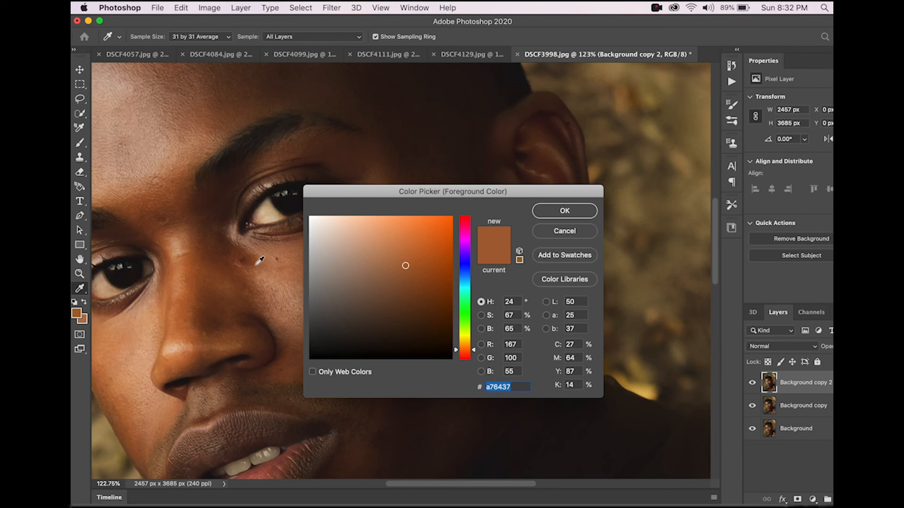
left_click(271, 257)
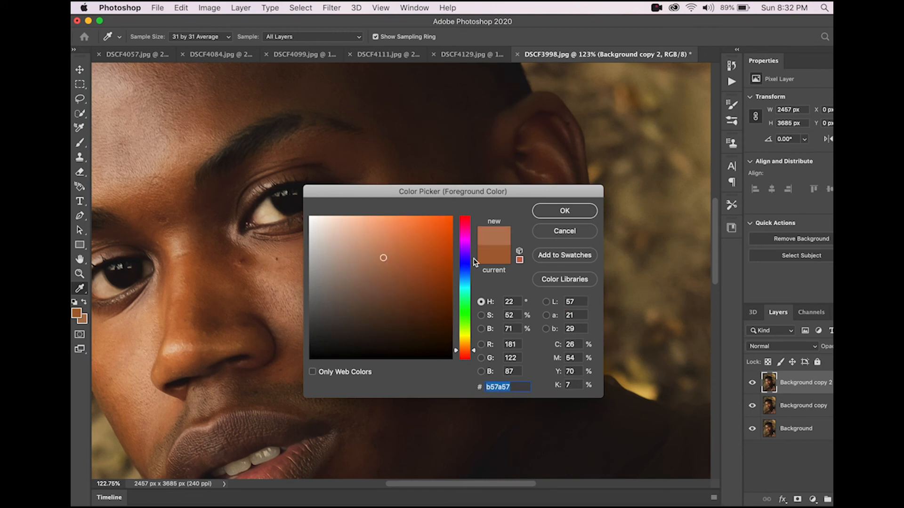
left_click(564, 211)
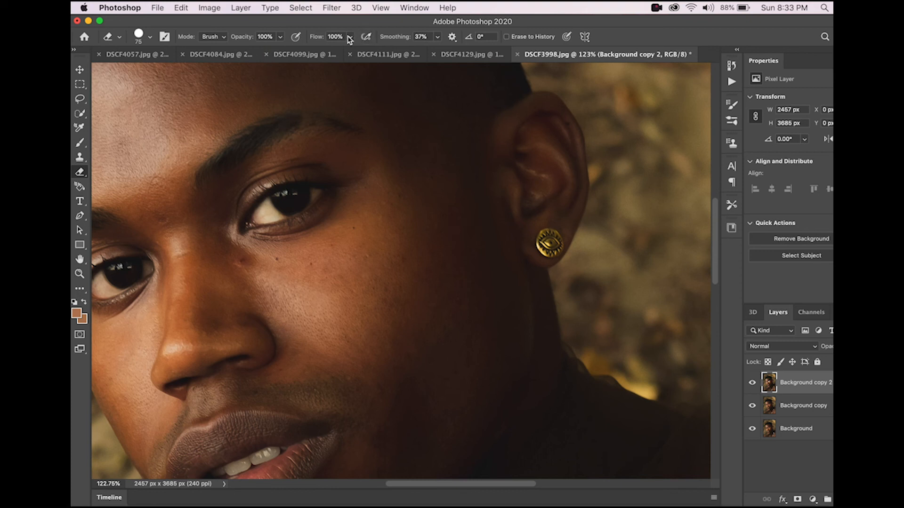
left_click(80, 143)
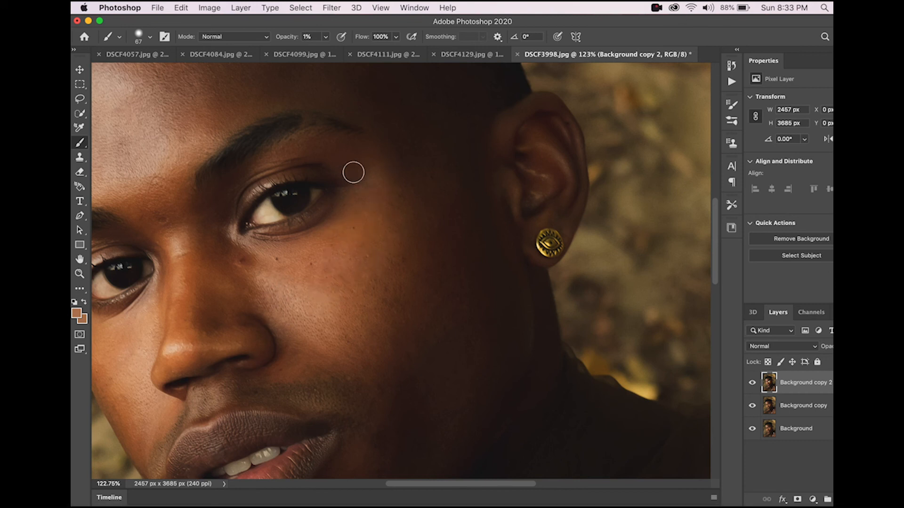
Step: Toggle the Background copy 2 layer on and off repeatedly to compare the retouched skin around the eye
left_click(751, 386)
left_click(751, 386)
left_click(752, 387)
left_click(752, 384)
left_click(752, 384)
left_click(752, 384)
Step: Zoom out and toggle the top two layers' visibility to compare the whole portrait before and after retouching
left_click(80, 172)
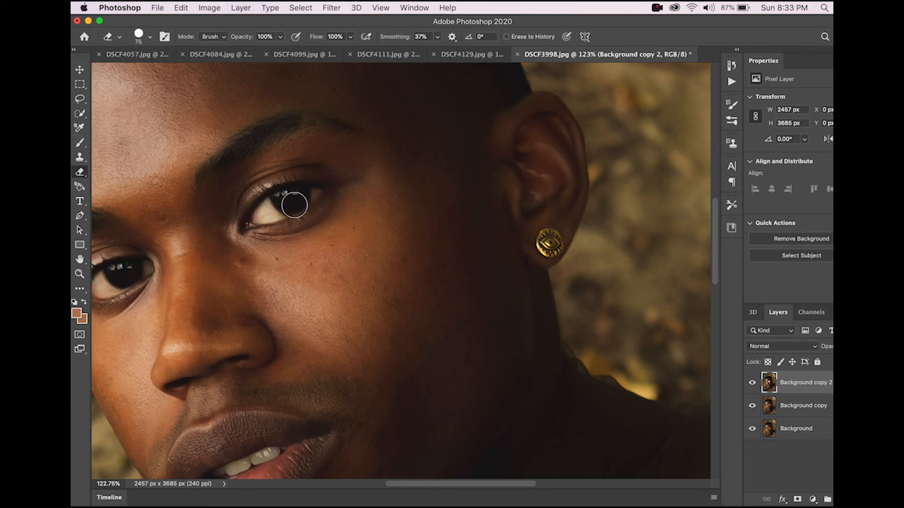
scroll(338, 203, "down", 5)
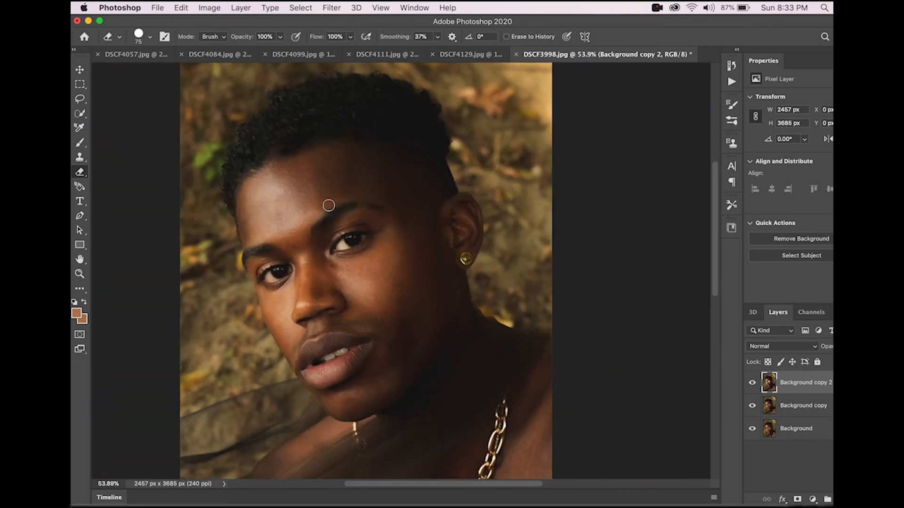
scroll(328, 204, "down", 3)
scroll(328, 205, "up", 4)
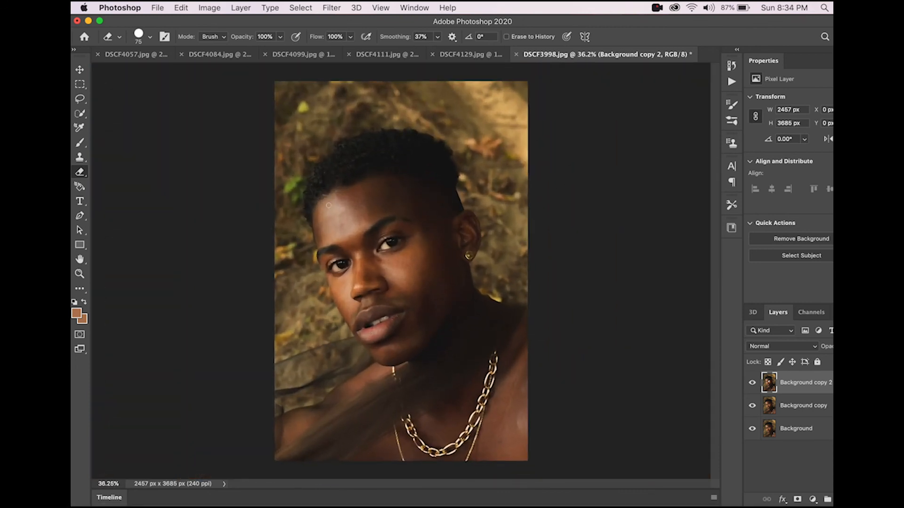
scroll(328, 205, "up", 1)
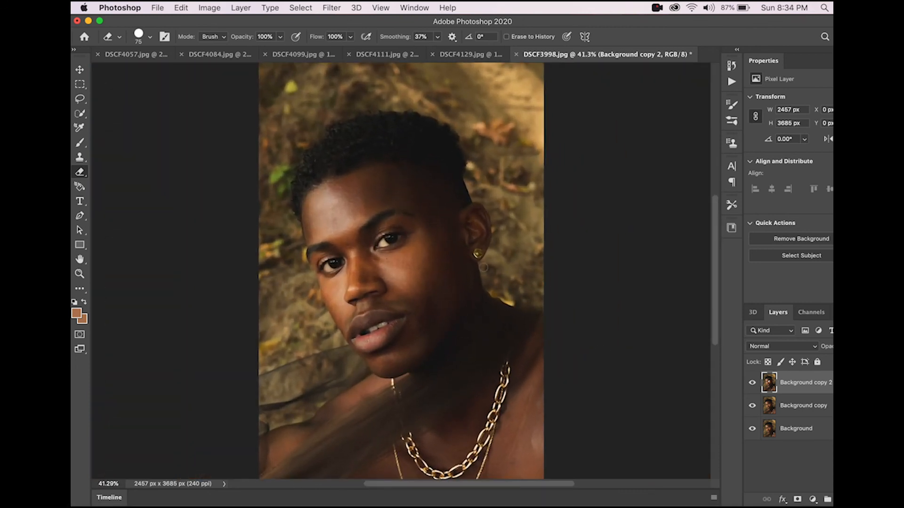
left_click(752, 385)
left_click(751, 404)
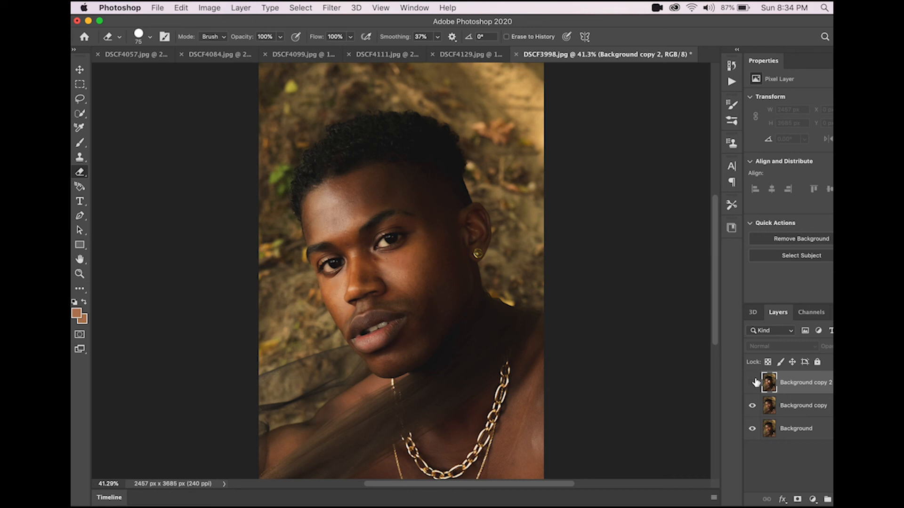
left_click(753, 383)
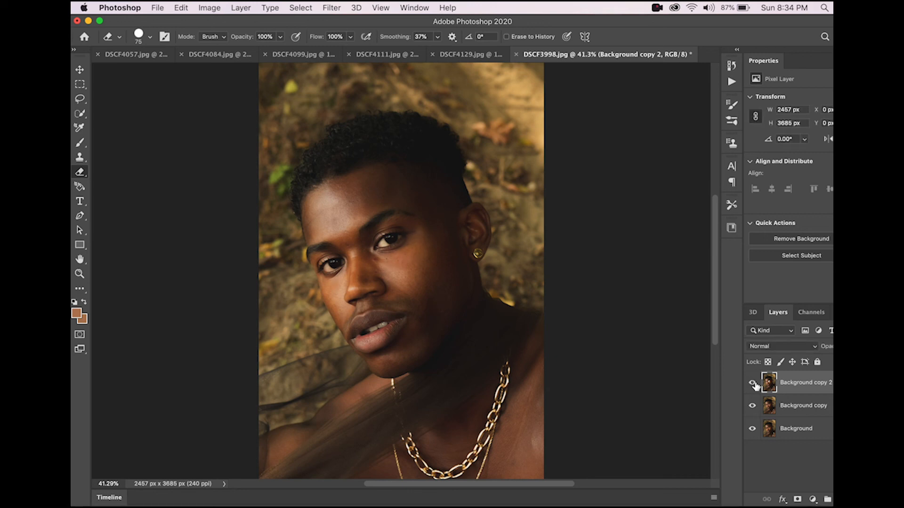
scroll(497, 375, "up", 2)
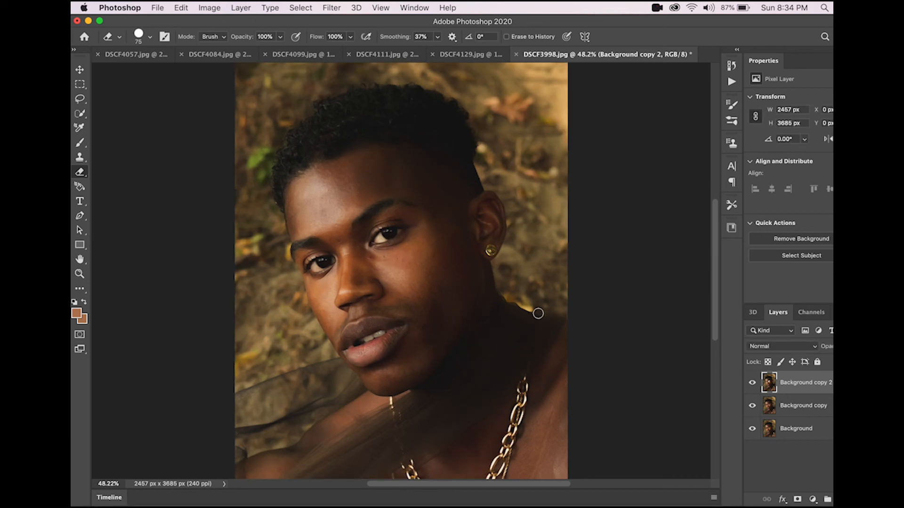
scroll(544, 309, "down", 5)
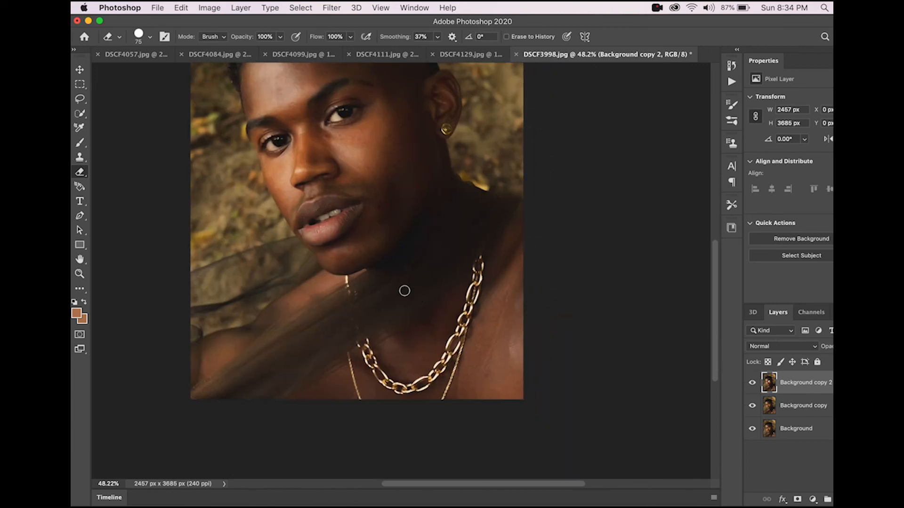
Step: Switch to the Spot Healing Brush Tool, set its size to 38, and heal a spot at the chest's right edge
left_click(79, 288)
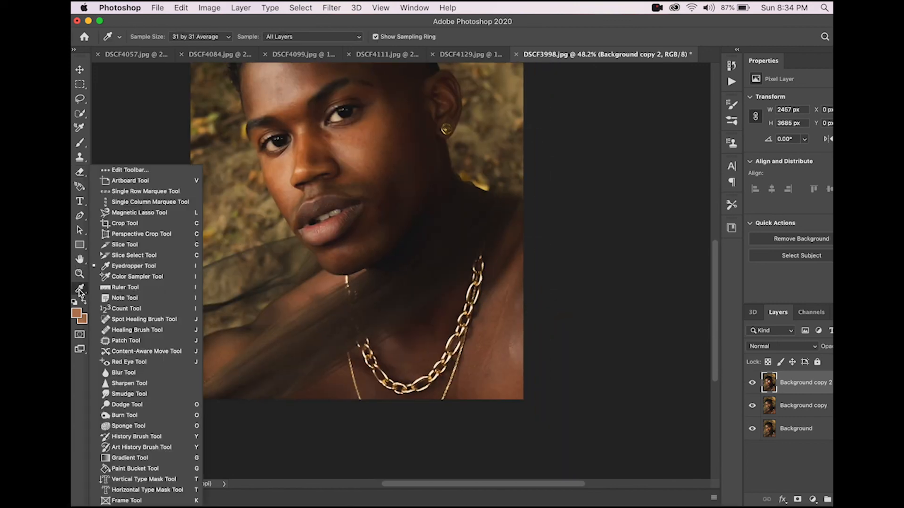
left_click(128, 320)
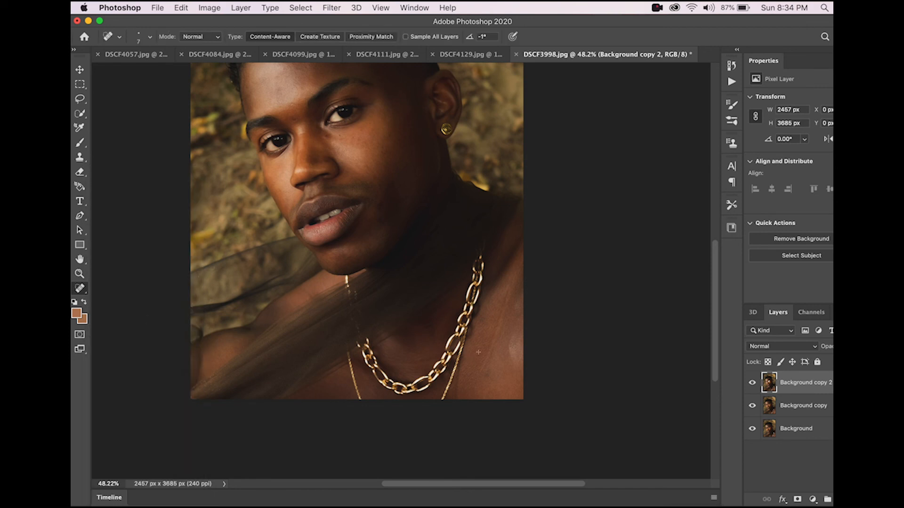
scroll(478, 352, "up", 3)
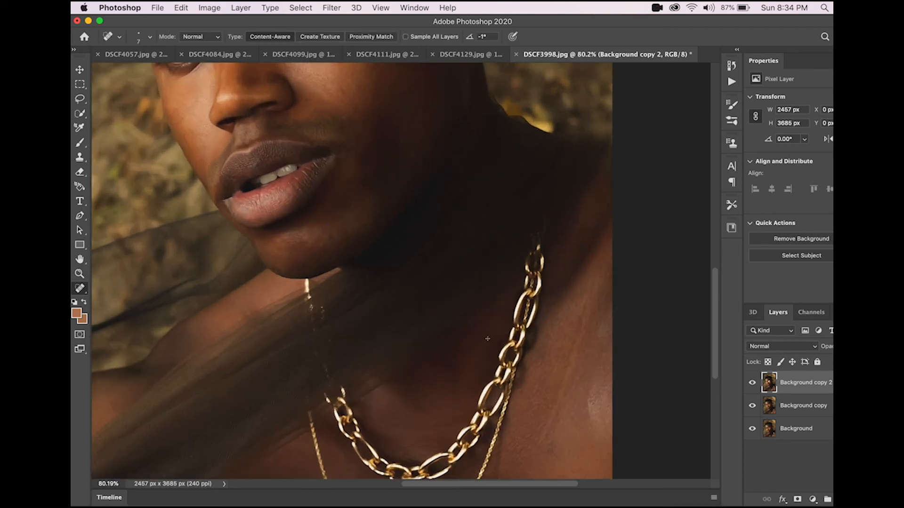
right_click(566, 381)
left_click_drag(588, 381, 604, 382)
left_click_drag(602, 333, 607, 321)
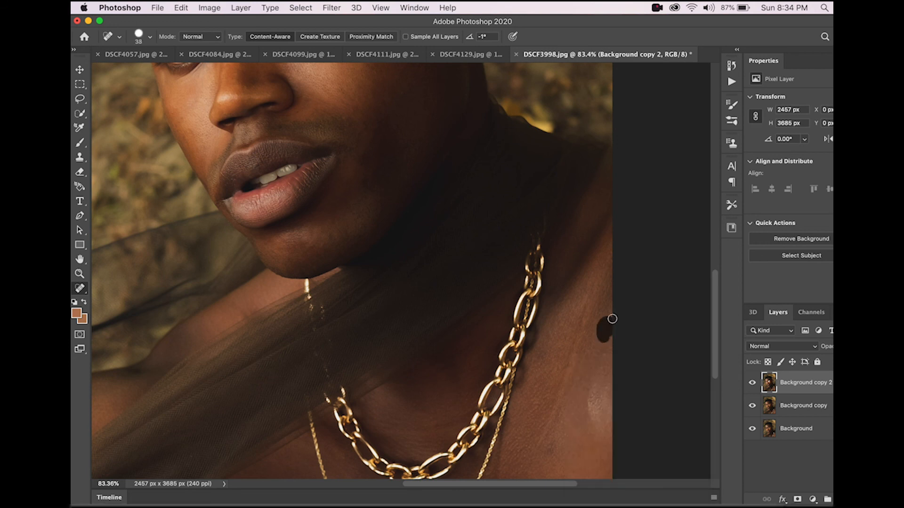
Step: Heal the blemishes on the right side of the chest with Spot Healing Brush strokes
scroll(609, 387, "down", 3)
scroll(609, 386, "right", 3)
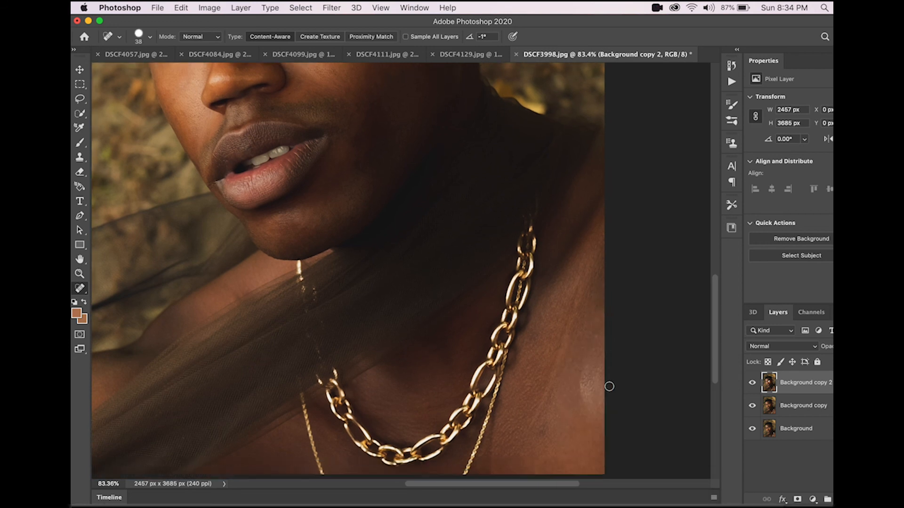
mouse_move(568, 350)
left_mouse_down()
mouse_move(557, 370)
mouse_move(559, 358)
mouse_move(567, 397)
mouse_move(567, 387)
left_mouse_up()
left_click_drag(513, 416, 525, 410)
mouse_move(570, 360)
left_mouse_down()
mouse_move(578, 348)
mouse_move(575, 402)
left_mouse_up()
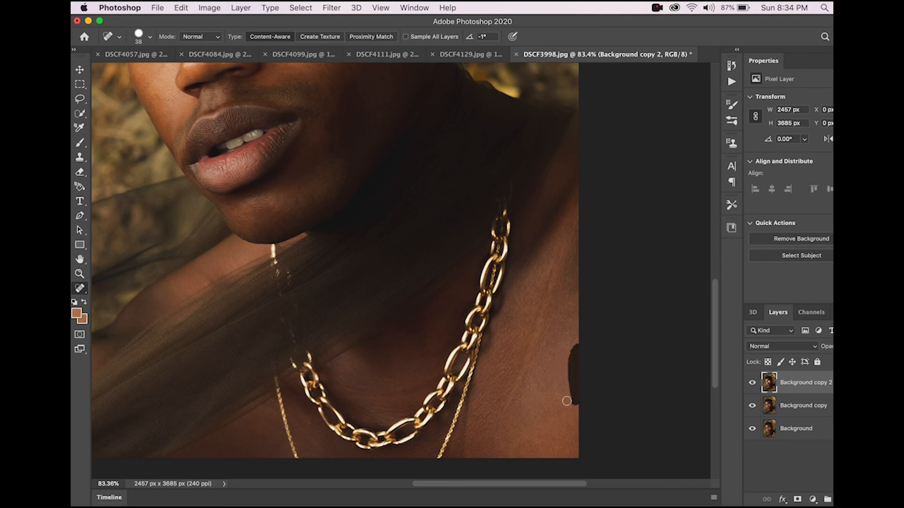
scroll(559, 413, "down", 6)
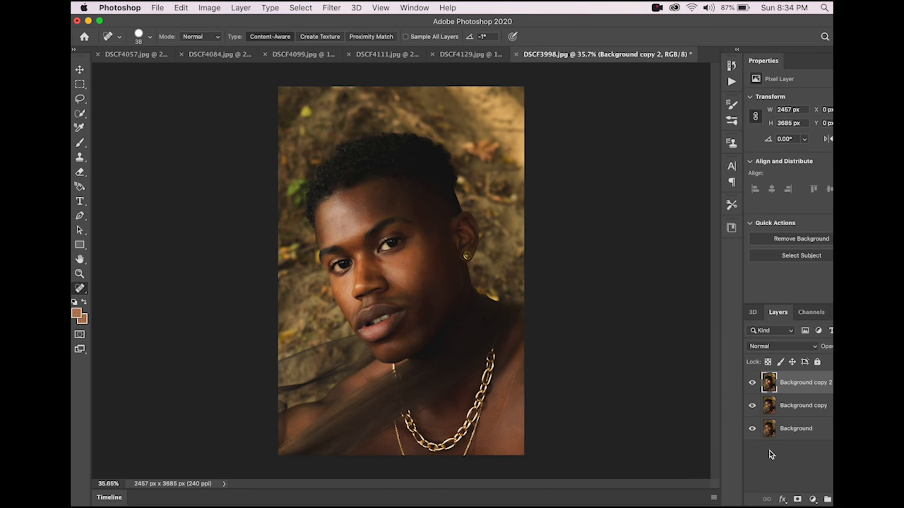
right_click(785, 406)
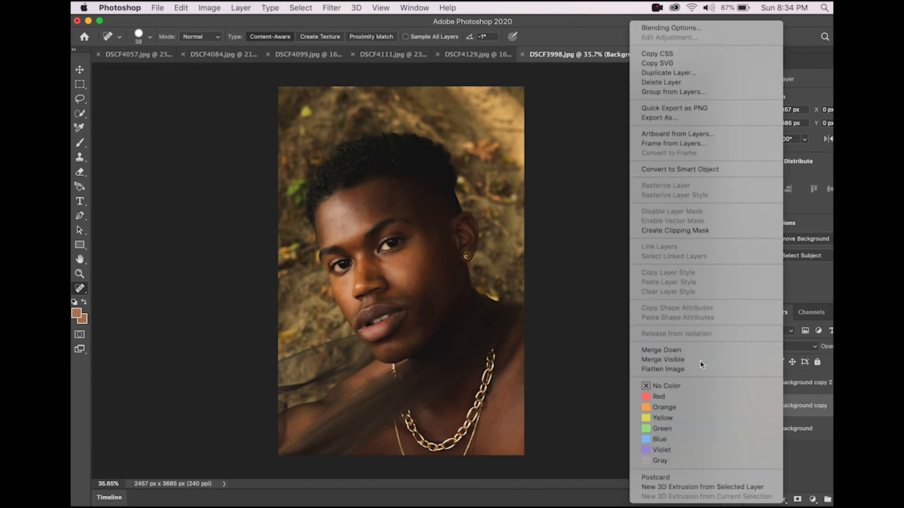
key("Escape")
Step: Open the Actions panel and run the MANGO action on the portrait
left_click(732, 81)
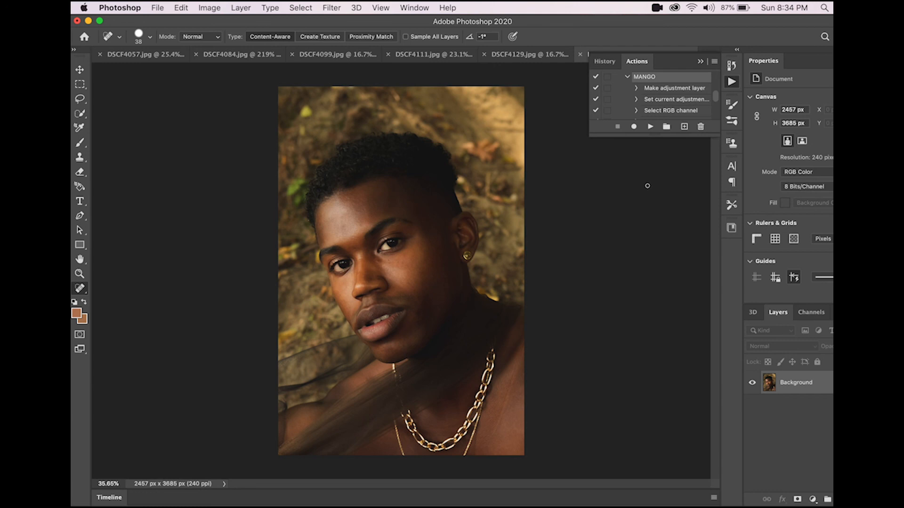
left_click(650, 128)
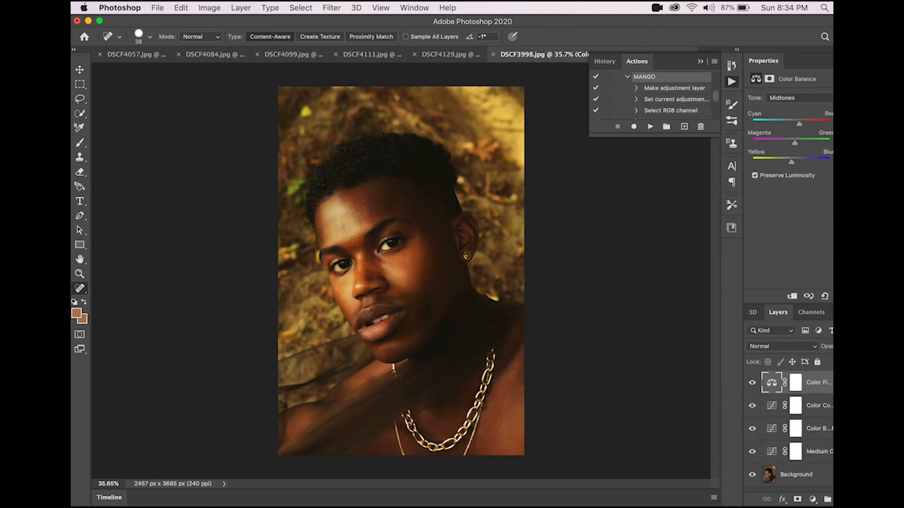
Step: Inspect the action's adjustment layers one by one and collapse the Actions panel
left_click(831, 429)
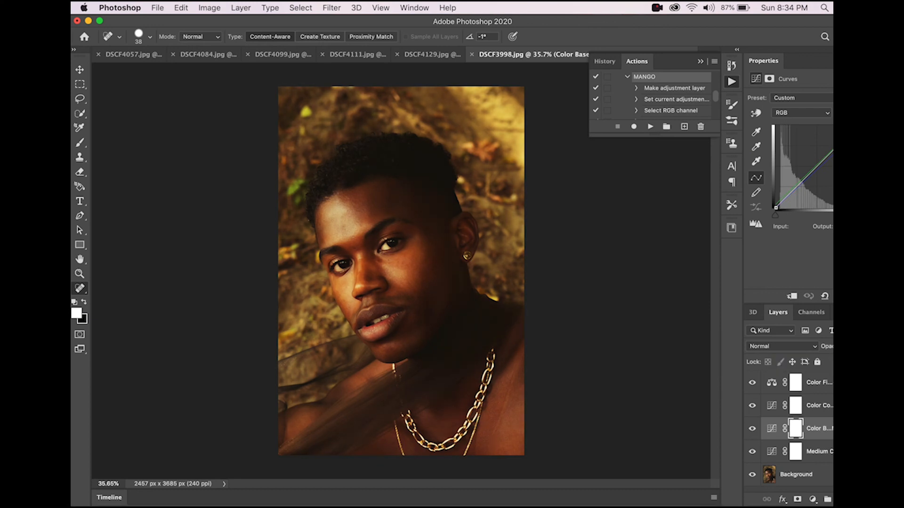
left_click(826, 451)
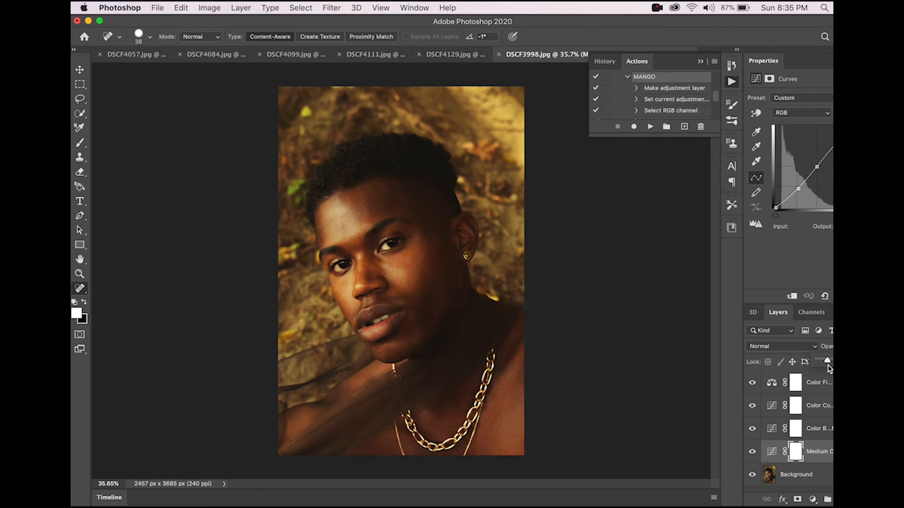
left_click(828, 412)
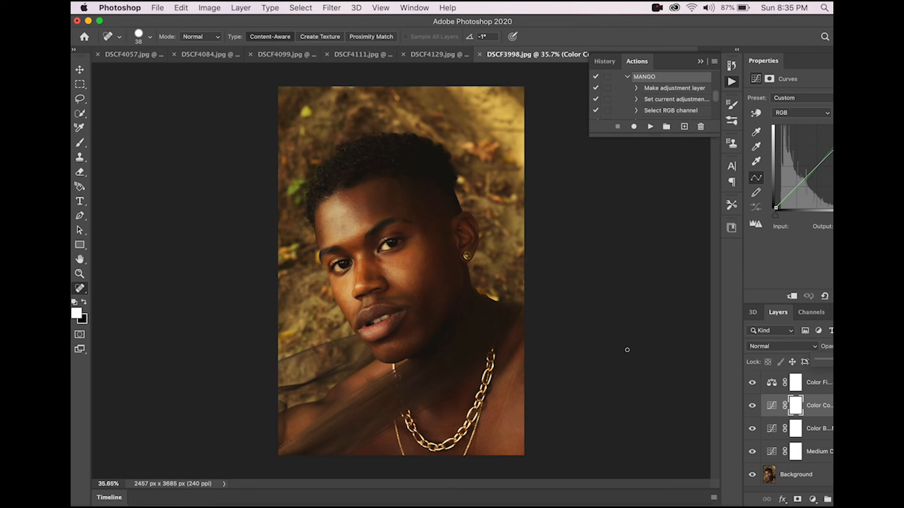
left_click(703, 62)
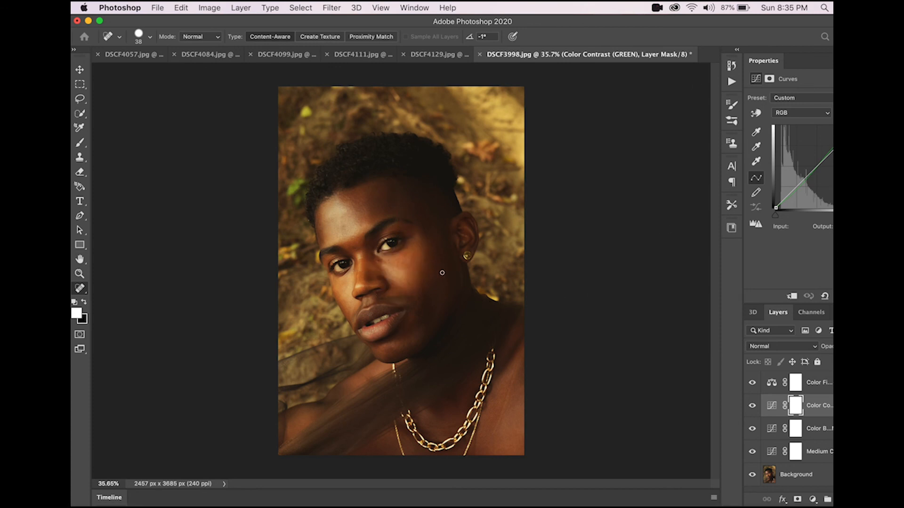
Step: Switch to Lightroom to compare the edit with the original using its before/after view, then return to Photoshop
scroll(457, 248, "up", 3)
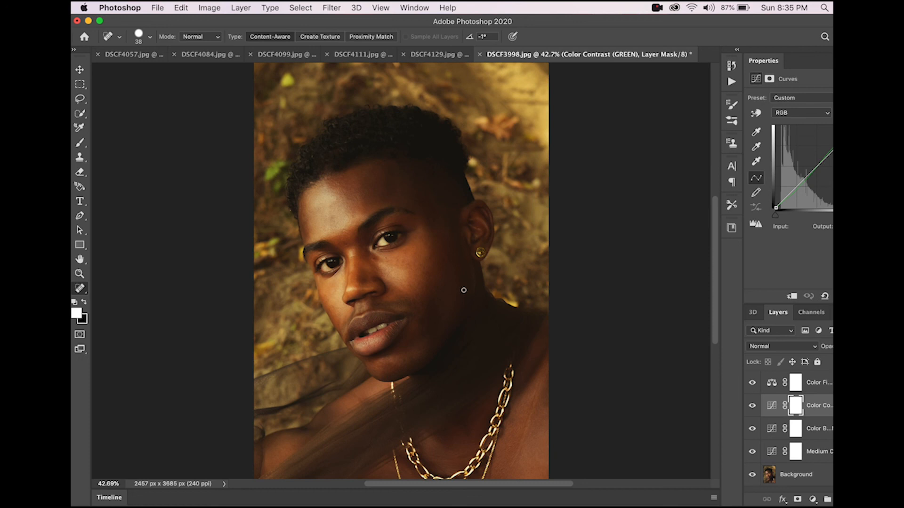
scroll(434, 245, "up", 2)
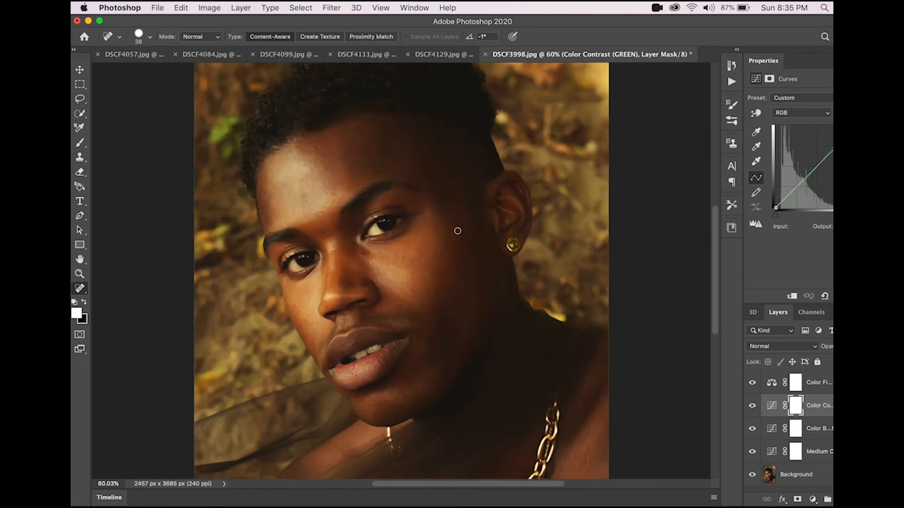
scroll(468, 268, "up", 1)
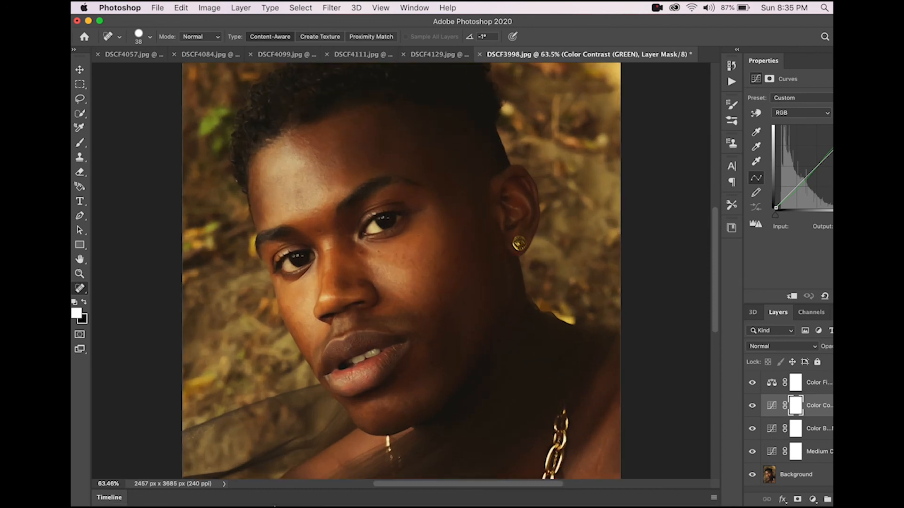
left_click(88, 22)
left_click(183, 490)
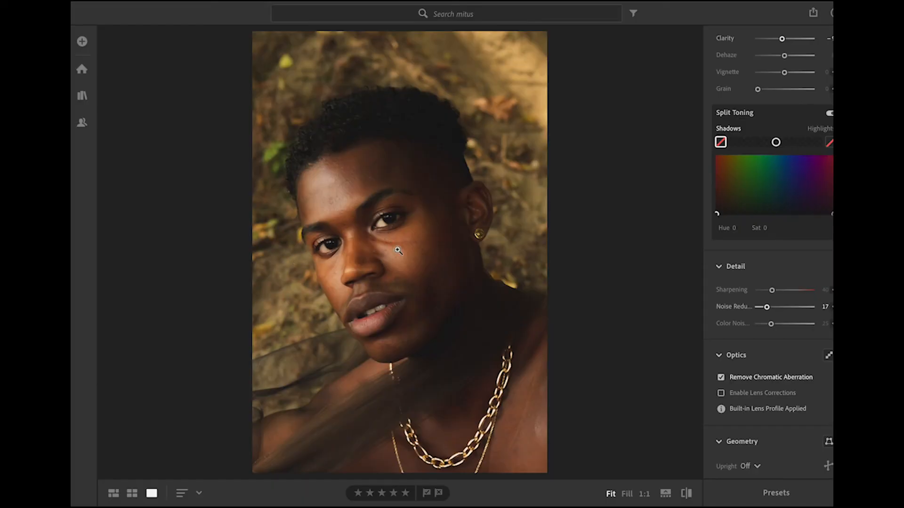
left_click(686, 493)
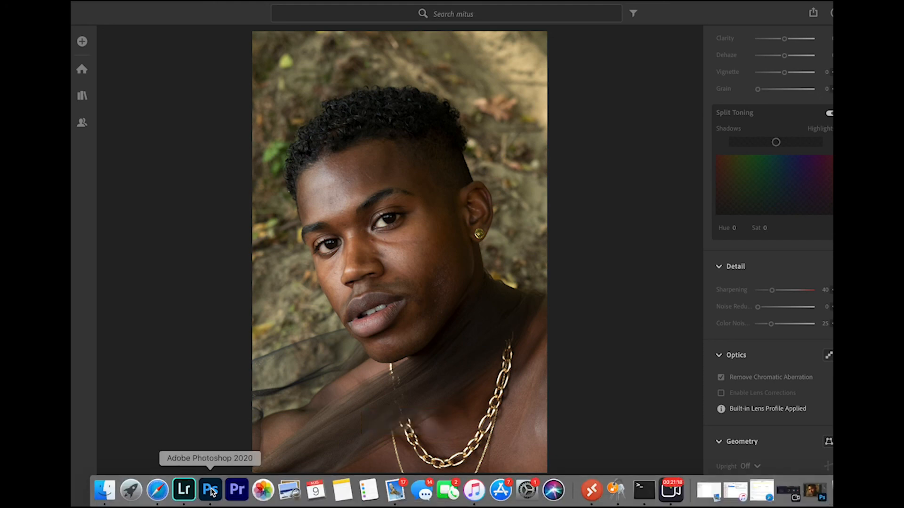
left_click(210, 491)
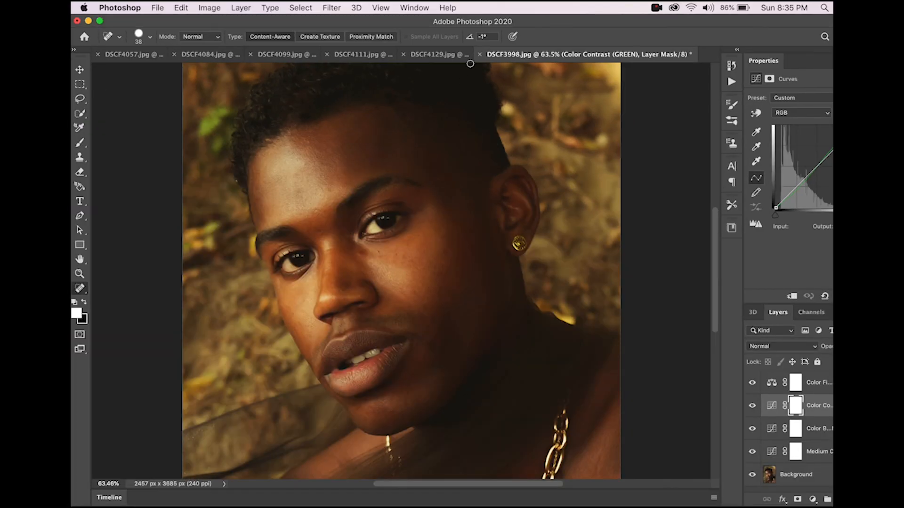
Step: Float DSCF3998.jpg in its own window and move and minimize the main Photoshop window around it
left_click_drag(508, 59, 419, 137)
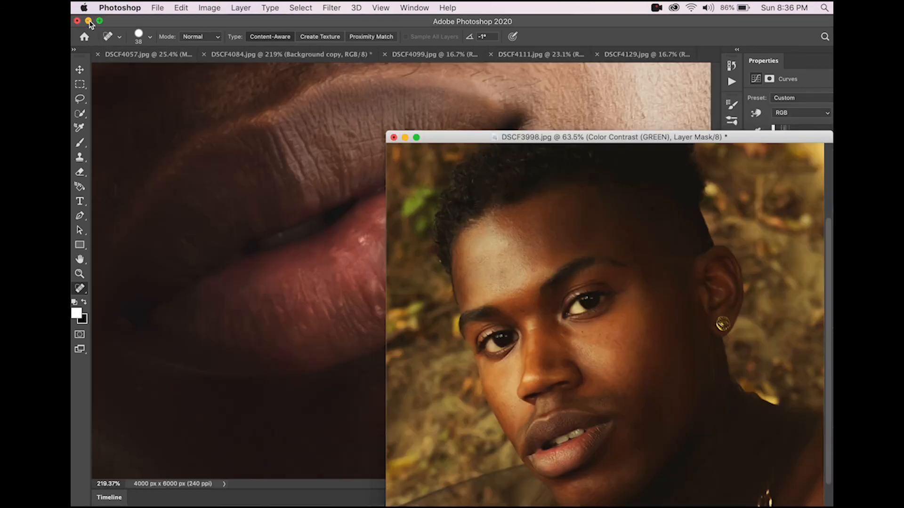
left_click(88, 21)
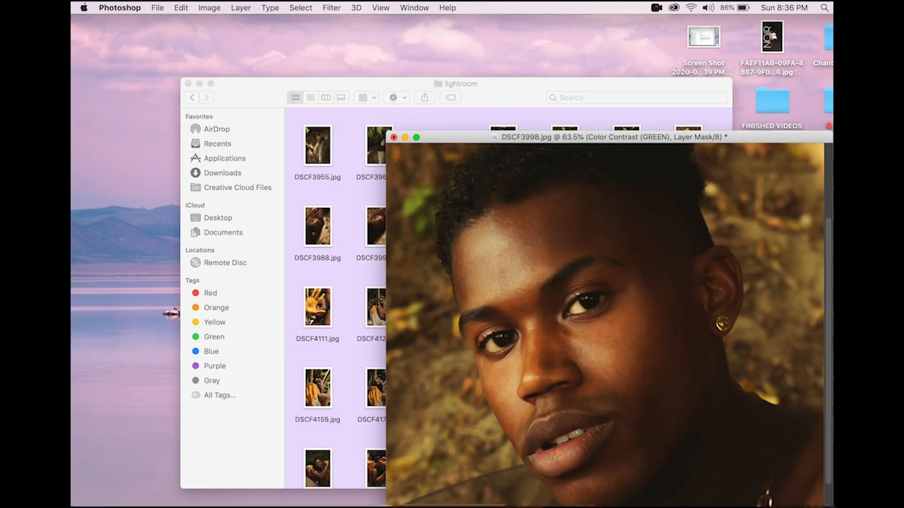
mouse_move(158, 490)
left_click(184, 491)
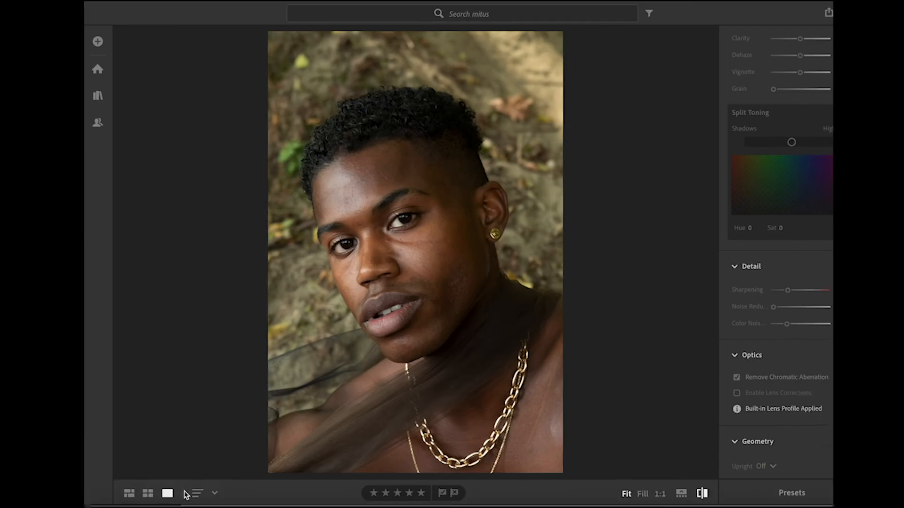
left_click(209, 491)
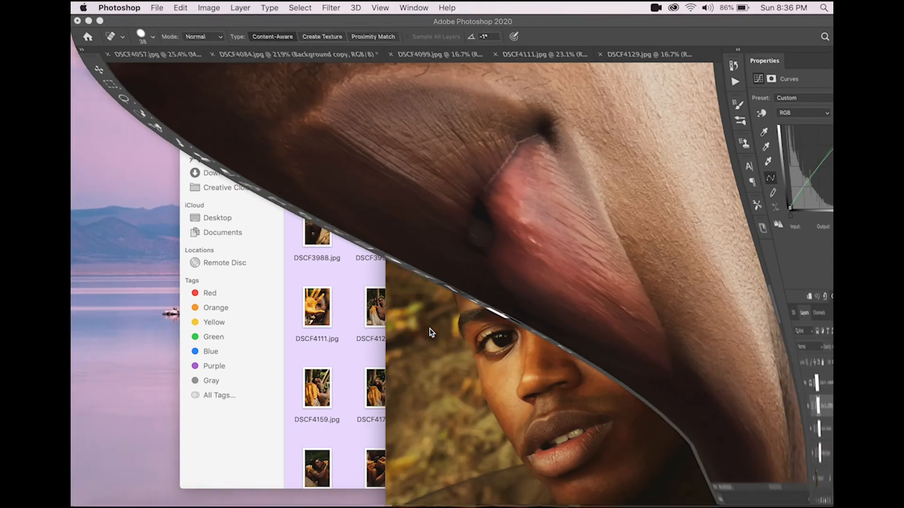
left_click_drag(609, 18, 530, 254)
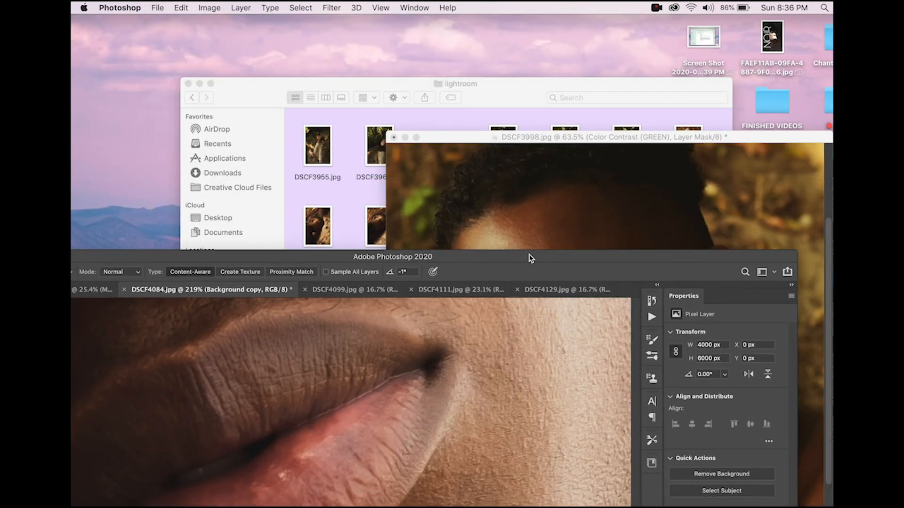
left_click_drag(405, 258, 535, 253)
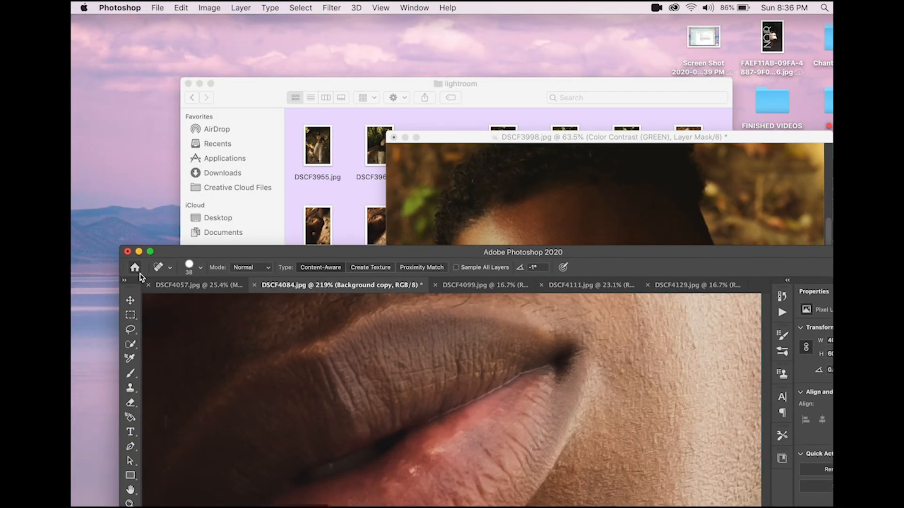
left_click(139, 252)
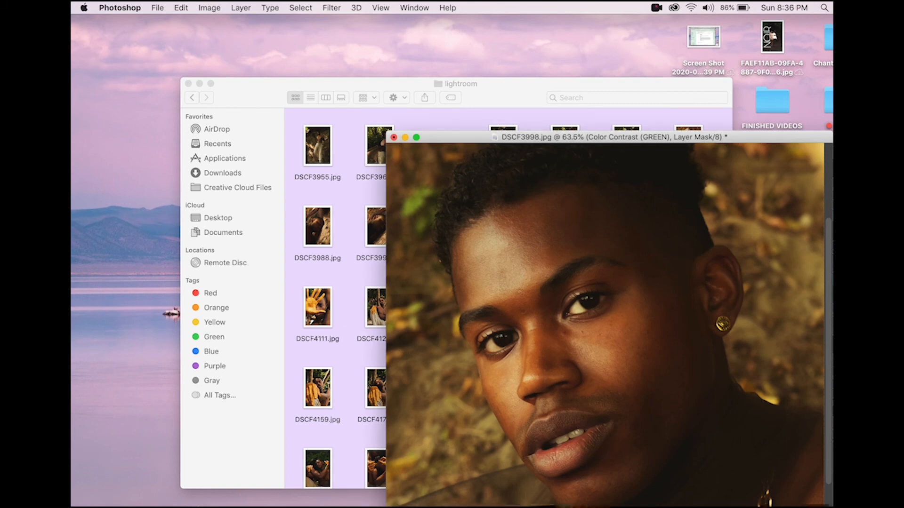
Step: Switch to Lightroom and take its window out of full-screen mode
mouse_move(196, 506)
left_click(182, 490)
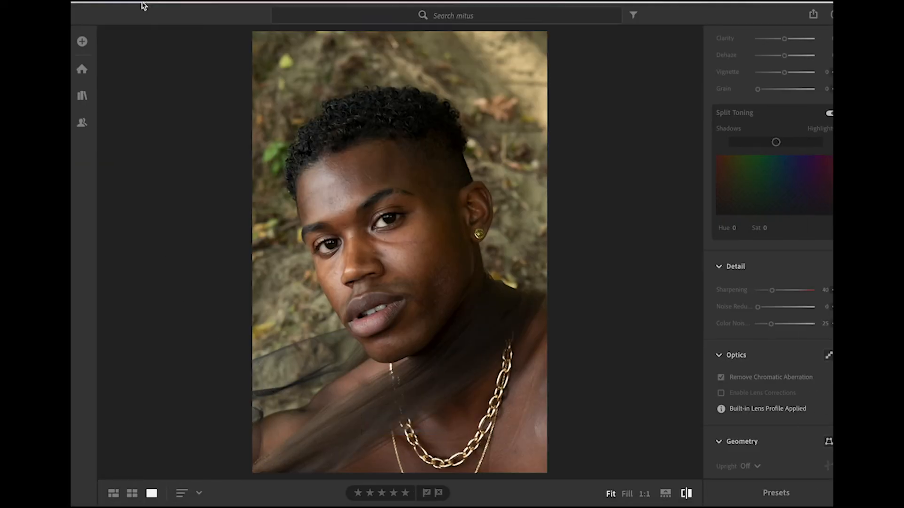
mouse_move(143, 4)
left_click(102, 25)
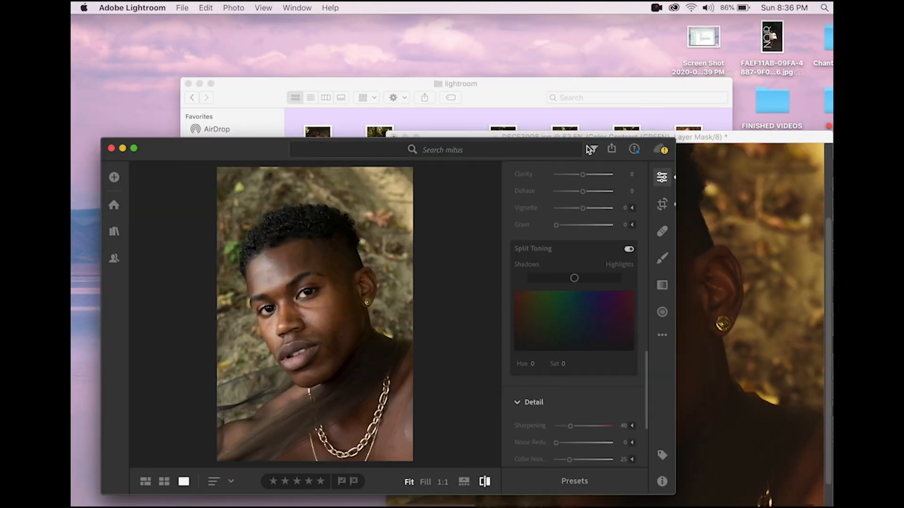
Step: Arrange the Lightroom window and the floating DSCF3998.jpg document window side by side
left_click(593, 149)
left_click_drag(594, 155, 561, 91)
left_click(709, 148)
left_click_drag(708, 141, 717, 45)
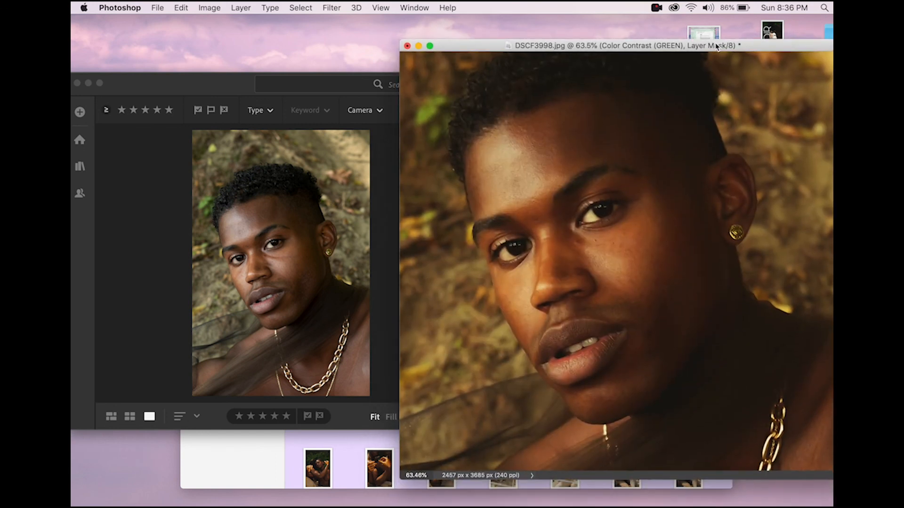
Step: Show the original photo in Lightroom, zoom in on the face to compare it with the Photoshop edit, and return to Photoshop
left_click(290, 297)
key("backslash")
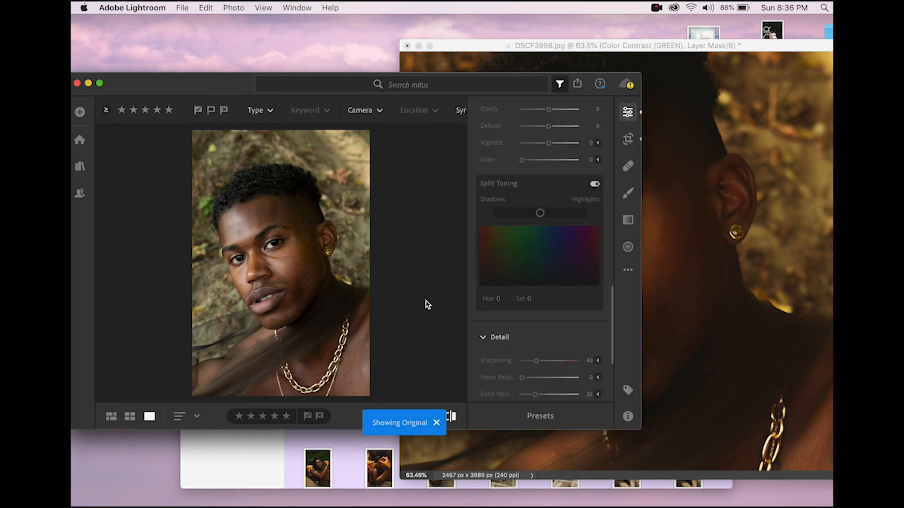
left_click(270, 276)
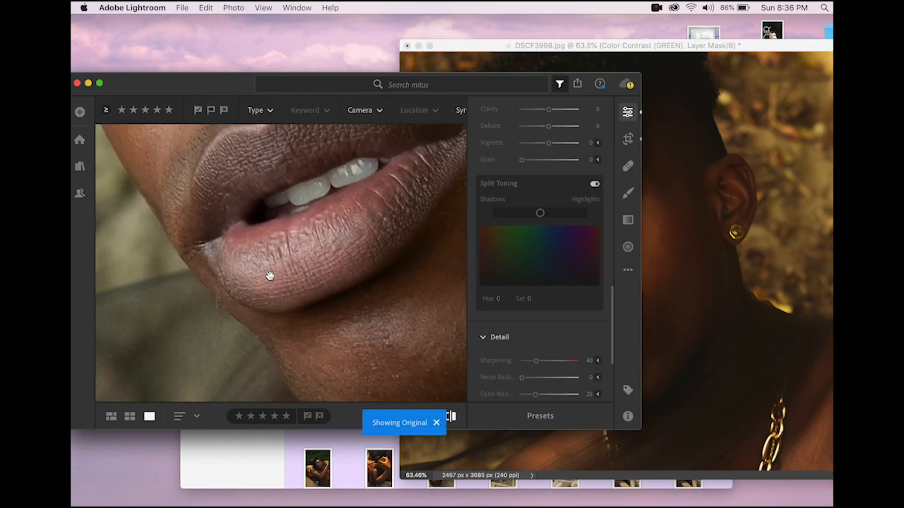
left_click(270, 277)
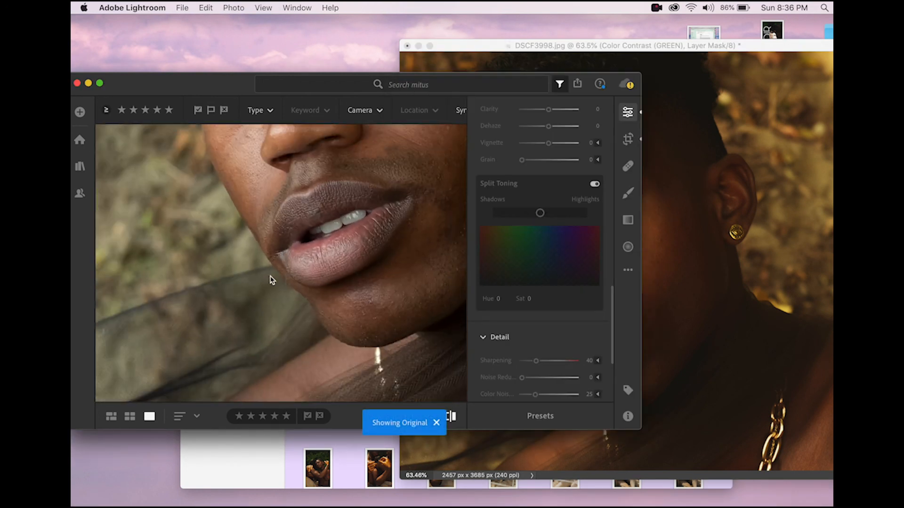
scroll(272, 280, "up", 5)
scroll(272, 280, "right", 4)
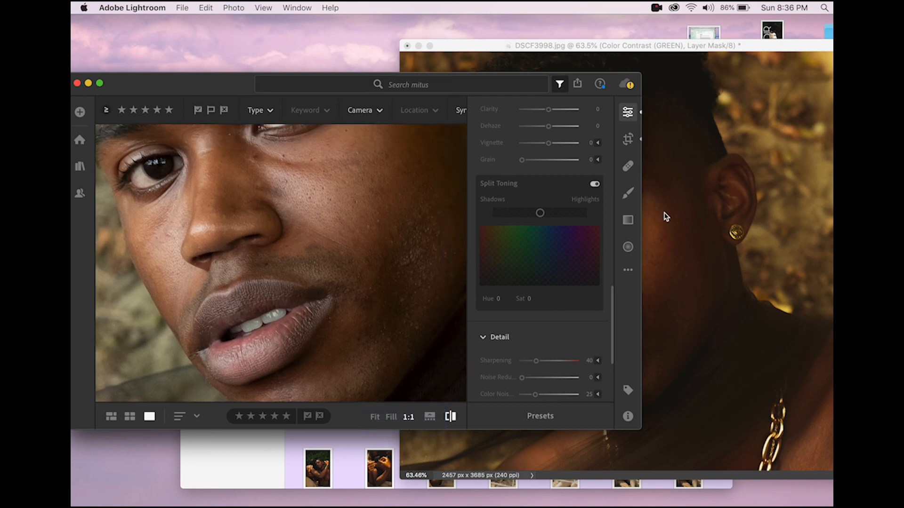
left_click(743, 198)
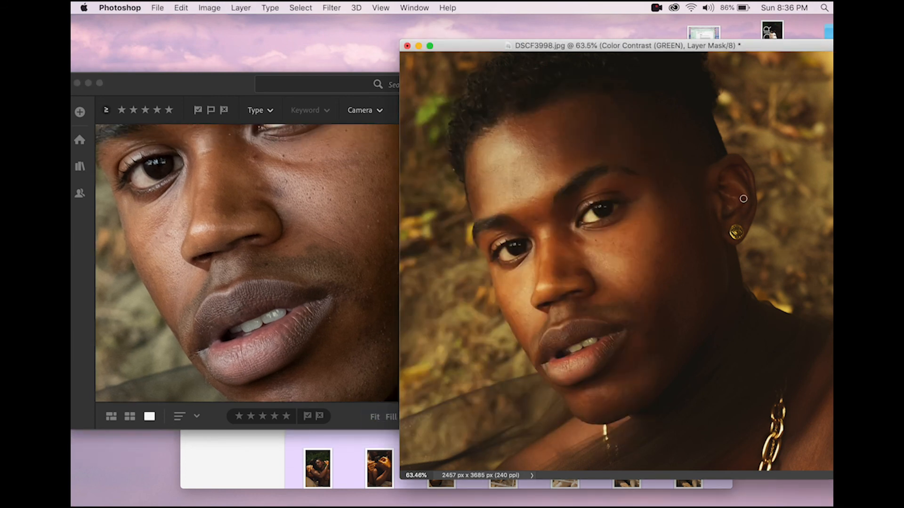